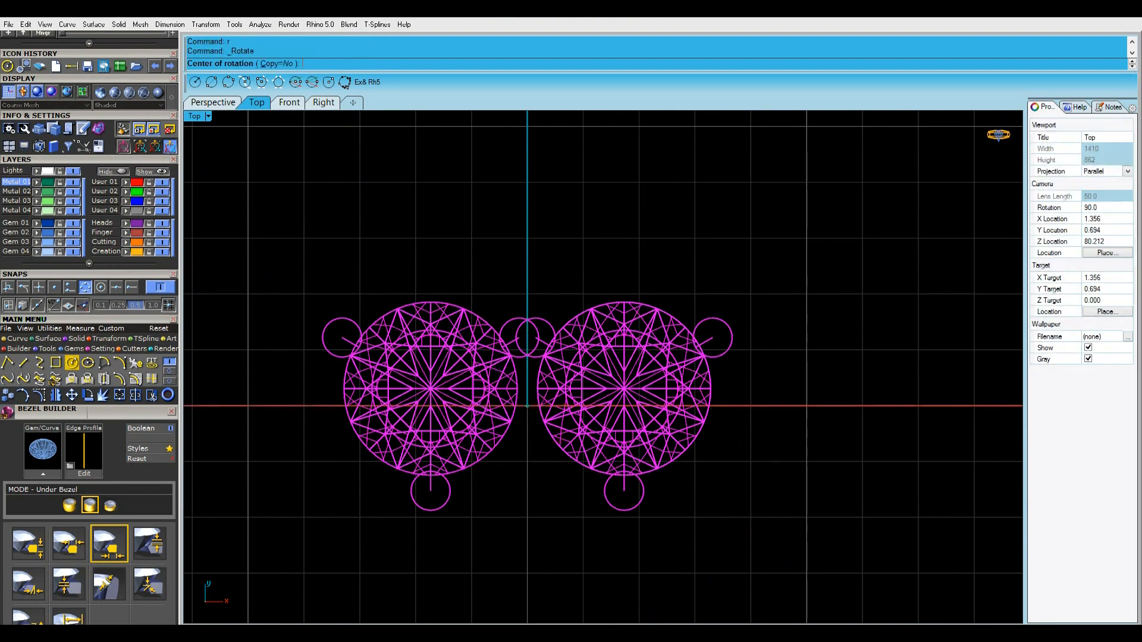
- Rotate the two gems with their prong circles a quarter turn about the origin in the Top view
left_click(527, 267)
left_click(755, 332)
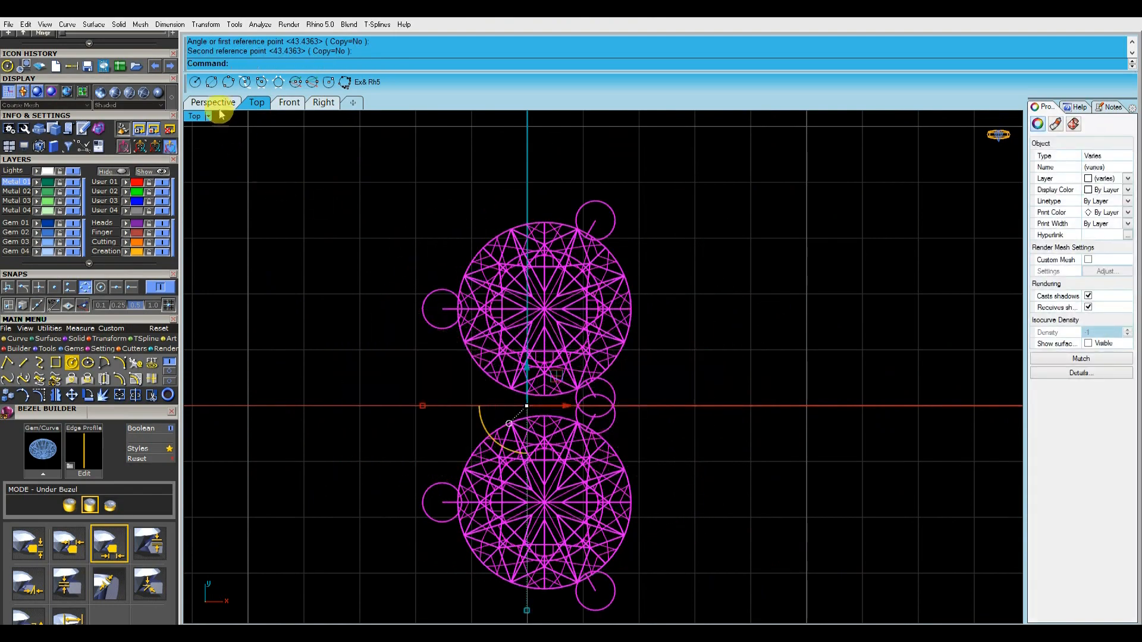
left_click(215, 104)
right_click_drag(613, 373, 578, 301)
- Hide the grid in the Front view and offset the finger circle outward by 1.1
left_click(289, 104)
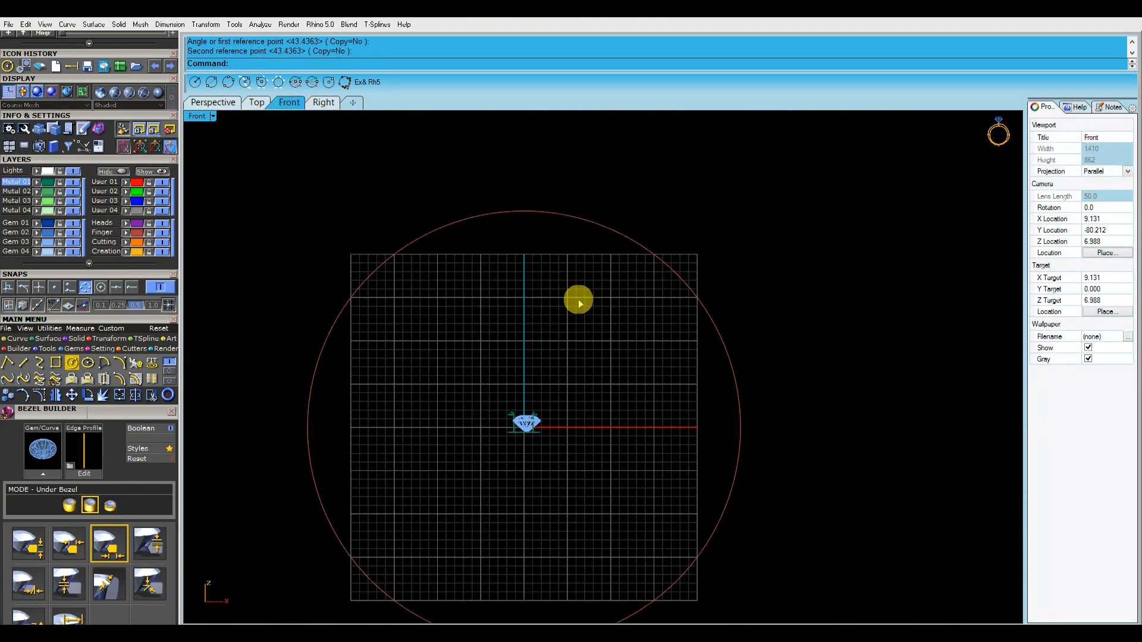
key("F7")
left_click(534, 211)
right_click_drag(532, 193, 546, 260)
type("ff")
key("Return")
type("1.1")
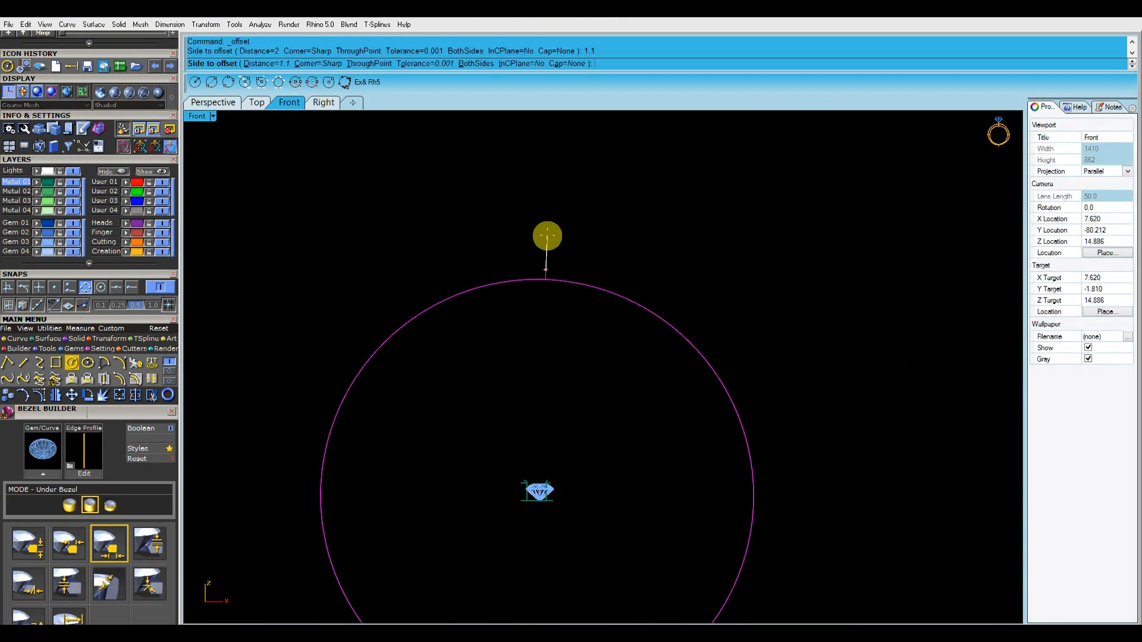
key("Return")
- Offset the new outer circle outward by 1.3, and offset the resulting circle outward once more
type("1.3")
key("Return")
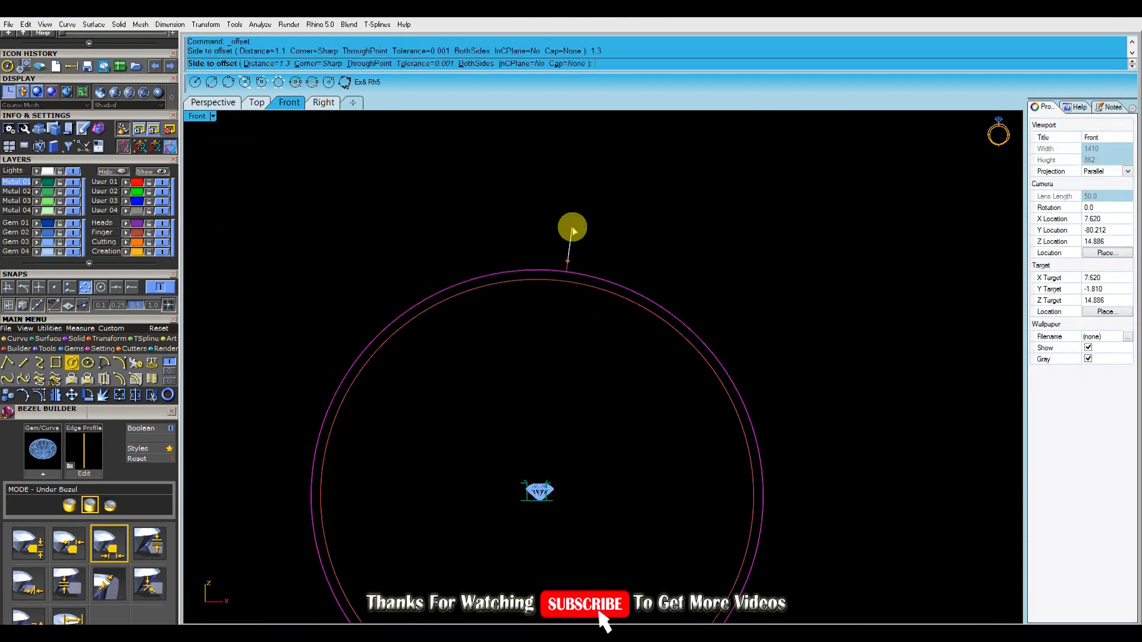
scroll(544, 182, "up", 2)
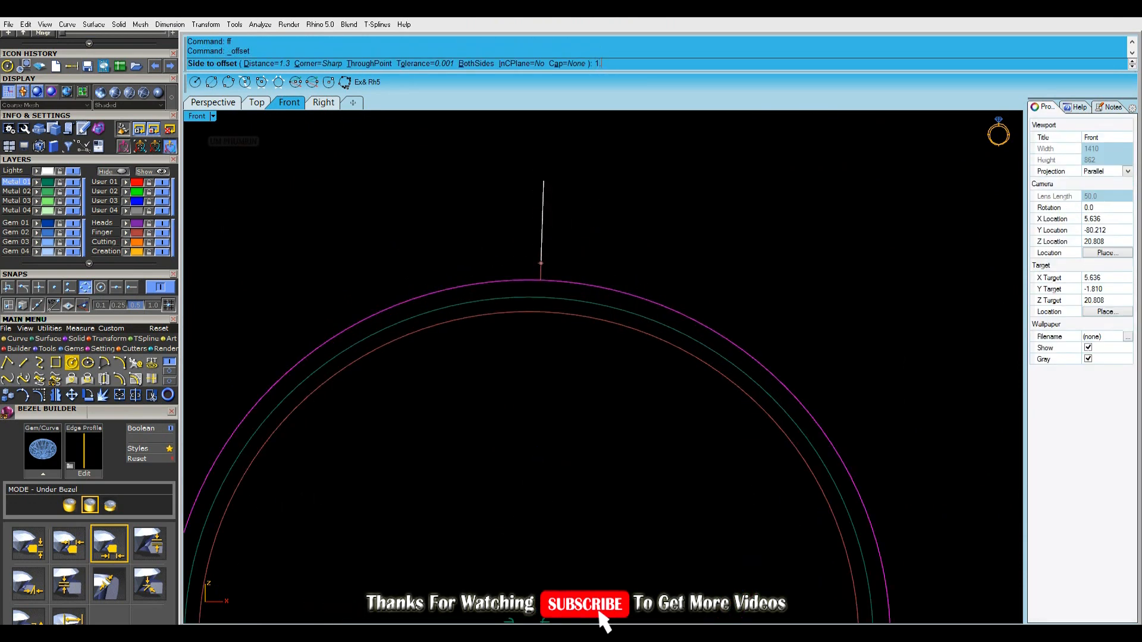
left_click(544, 181)
- Move the gems with their settings from the ring centre up to the top of the outermost circle
scroll(505, 311, "down", 3)
left_click(533, 357)
left_click_drag(533, 357, 533, 163)
scroll(533, 163, "up", 5)
scroll(549, 247, "up", 3)
- Fine-adjust the height of the gems and settings so the girdles sit on the outermost circle
left_click_drag(526, 224, 785, 349)
key("Escape")
scroll(726, 176, "down", 3)
scroll(581, 235, "up", 6)
left_click_drag(575, 269, 573, 269)
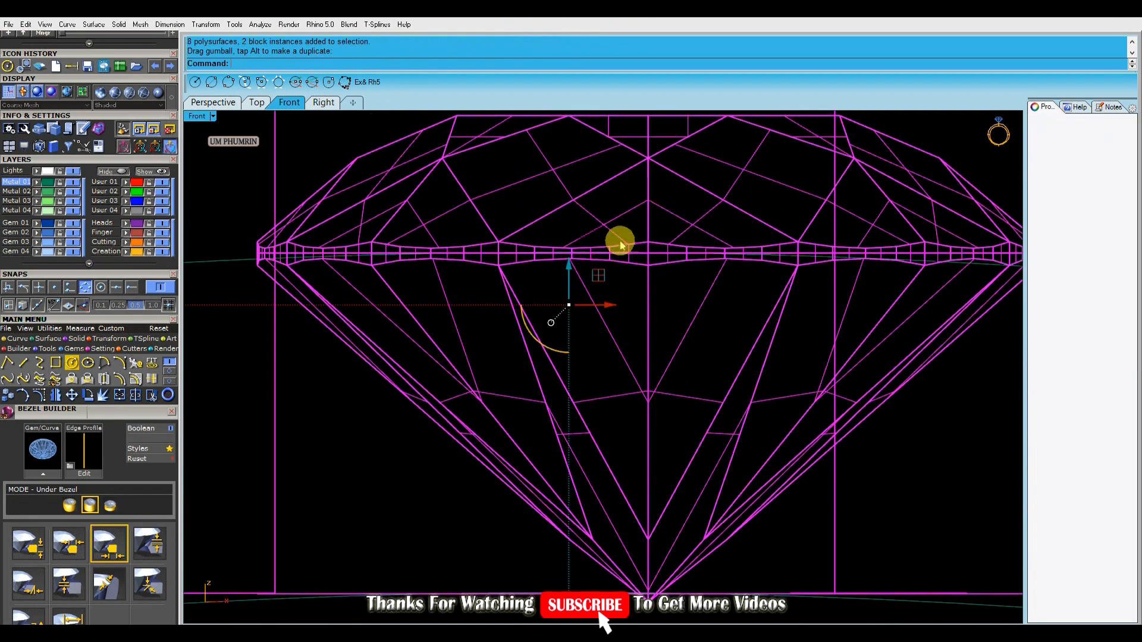
key("Escape")
scroll(622, 267, "down", 14)
scroll(621, 268, "up", 3)
left_click_drag(544, 208, 609, 273)
left_click(712, 216)
scroll(710, 217, "down", 3)
- Draw a horizontal line through the origin, extending equally on both sides beyond the ring circles
right_click_drag(700, 252, 690, 229)
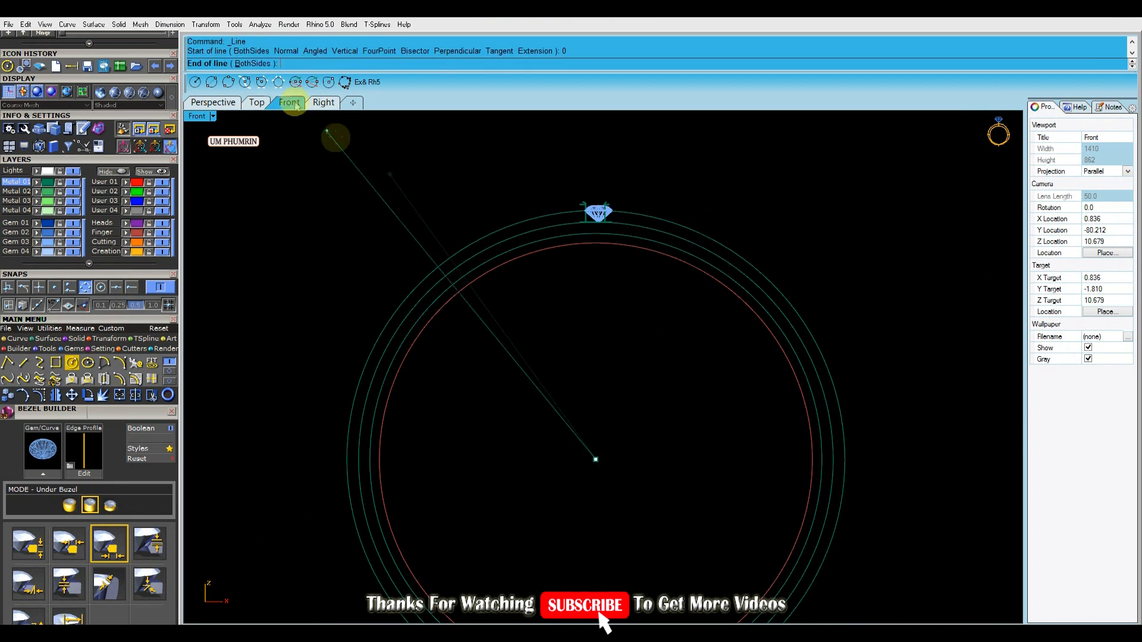
left_click(257, 64)
right_click_drag(832, 365, 777, 323)
left_click(942, 388)
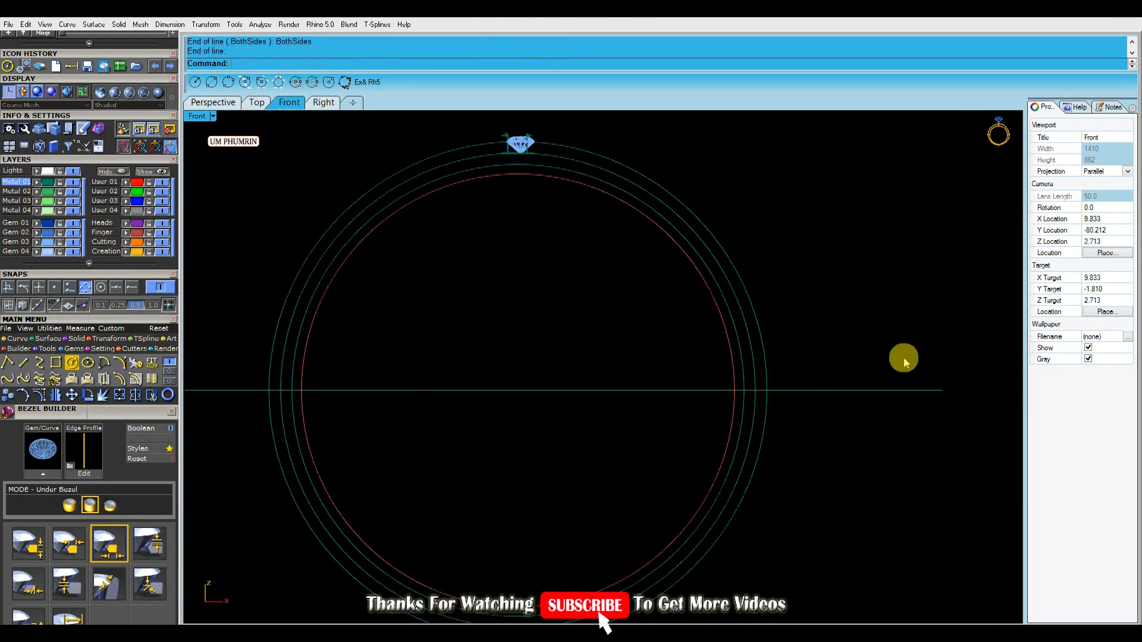
scroll(827, 335, "down", 8)
left_click(831, 360)
scroll(824, 362, "up", 6)
right_click_drag(824, 362, 826, 408)
left_click(856, 439)
- Draw a horizontal line on both sides of the lowest point of the outermost circle
right_click_drag(708, 513, 683, 422)
type("l")
key("Return")
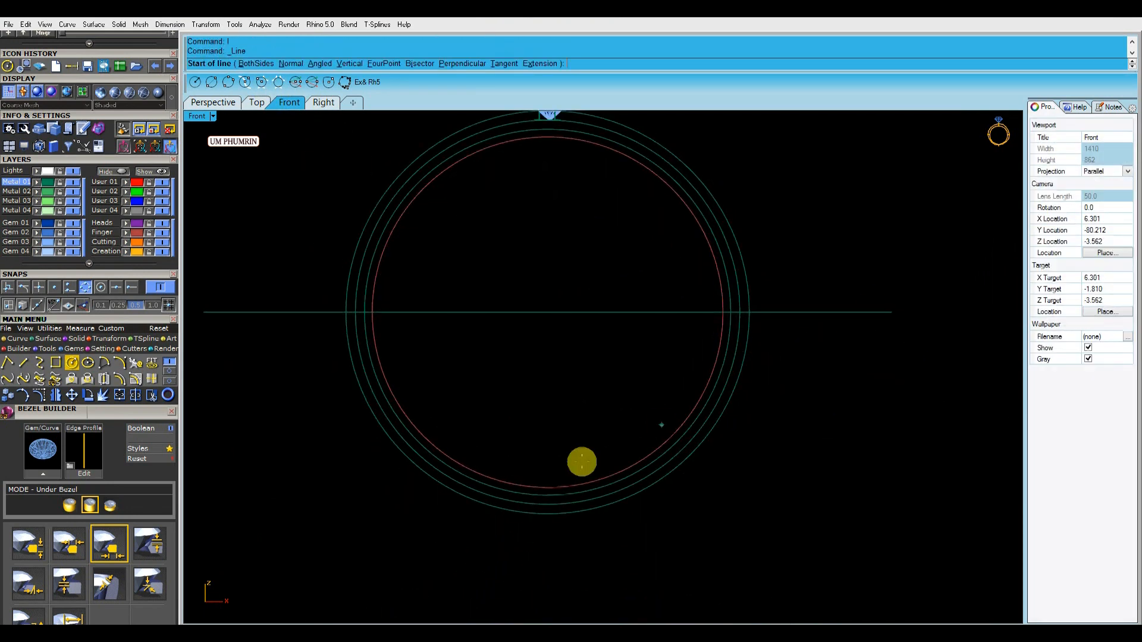
left_click(545, 516)
left_click(251, 64)
left_click(892, 477)
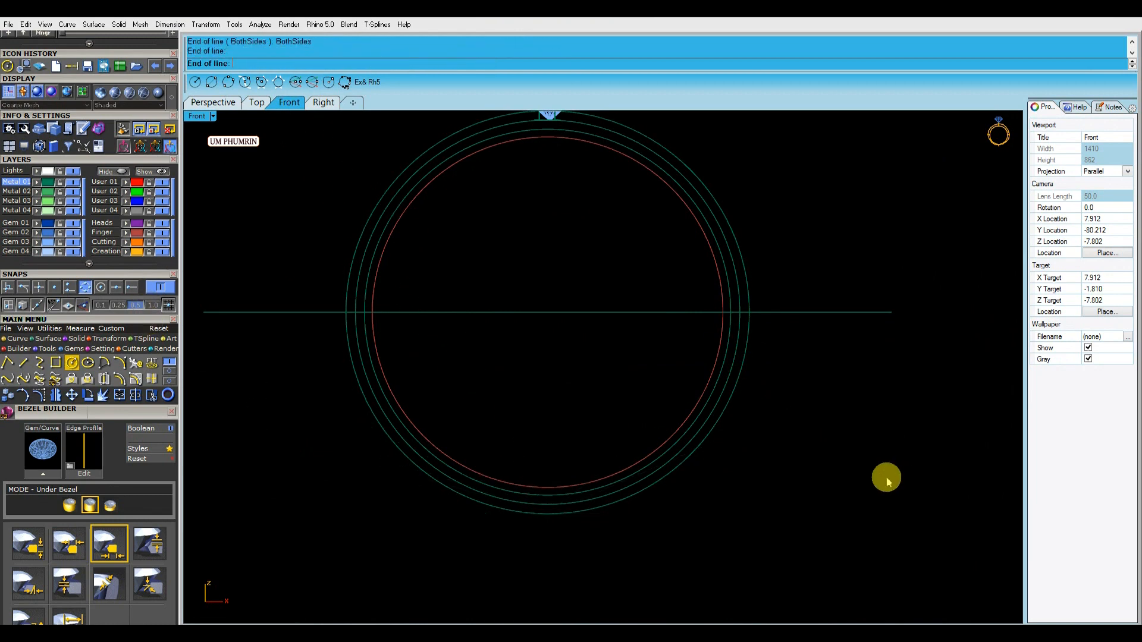
- Copy the lower horizontal line to the top of the outermost circle and delete the line through the centre
scroll(813, 446, "down", 5)
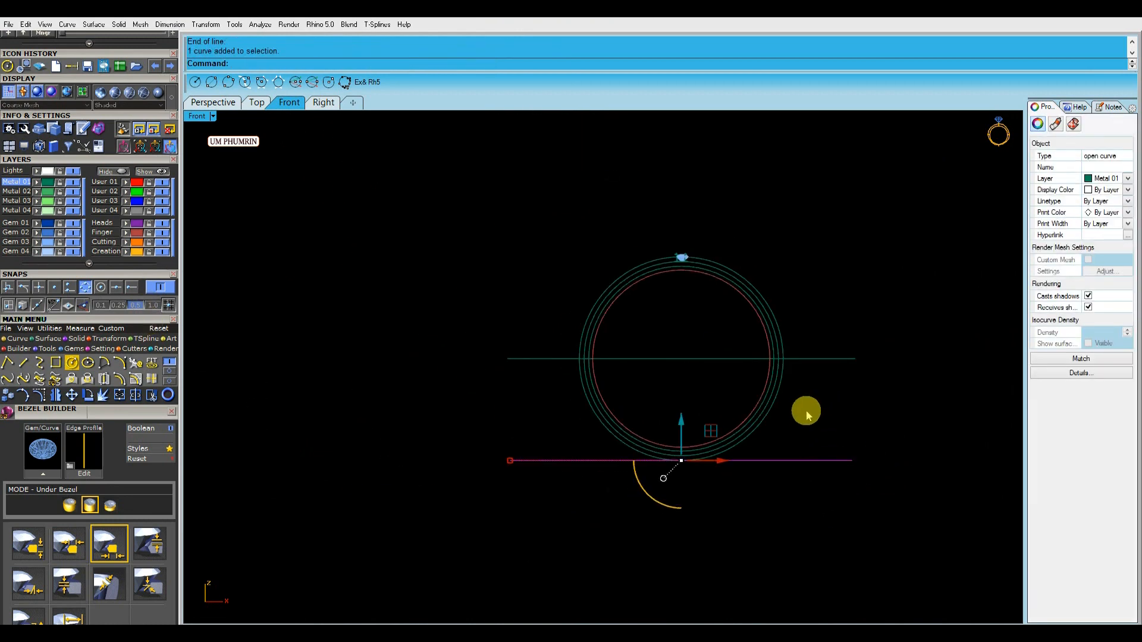
left_click_drag(864, 394, 827, 321)
key("Delete")
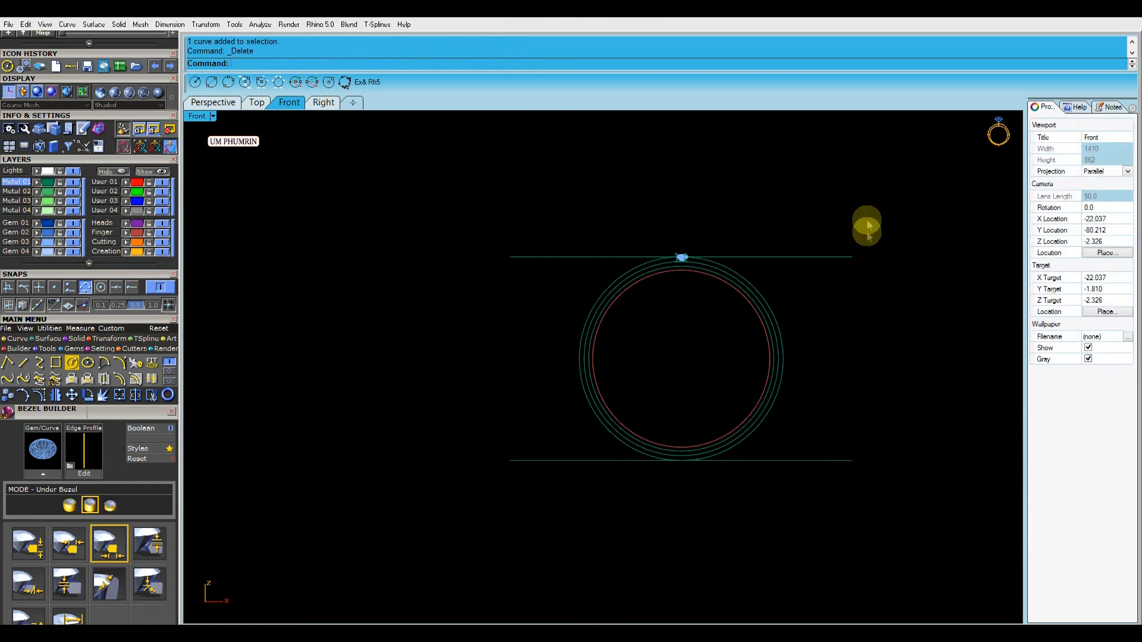
- Create 8 evenly spaced tween curves between the upper and lower horizontal lines
left_click_drag(866, 226, 824, 479)
right_click_drag(848, 395, 829, 439)
type("Trim")
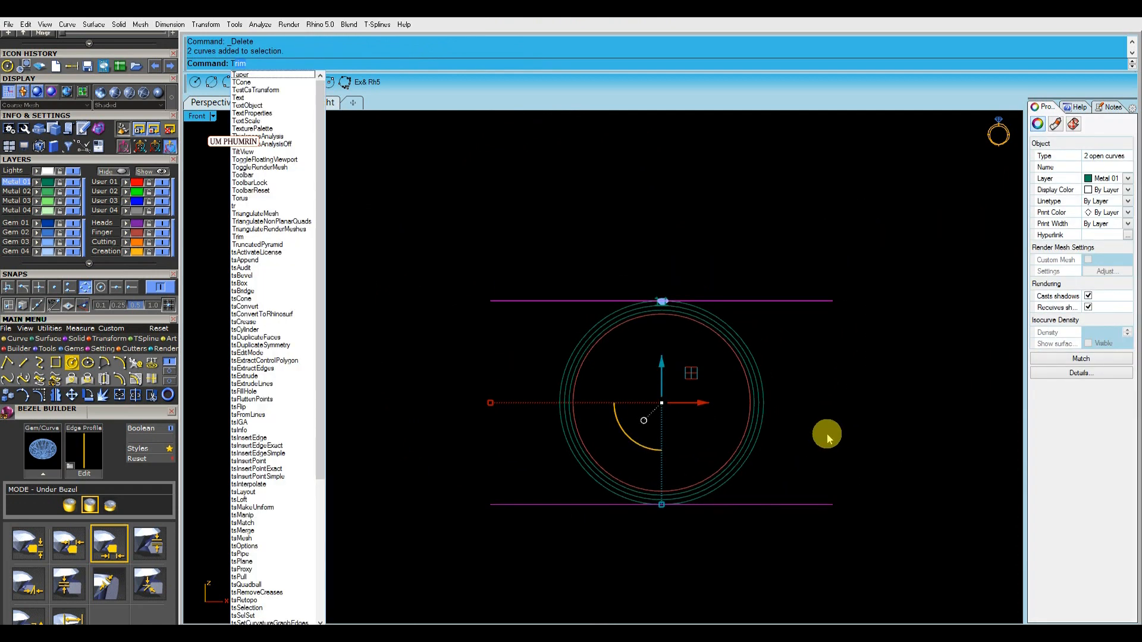
key("Return")
right_click_drag(828, 438, 803, 423)
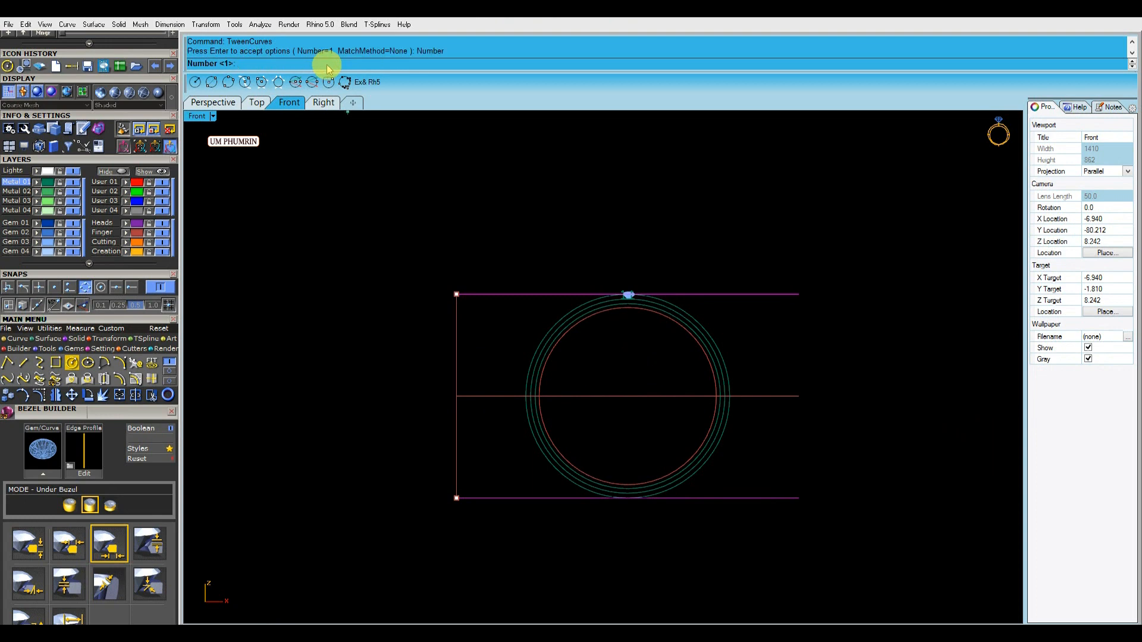
type("8")
key("Return")
scroll(816, 339, "up", 2)
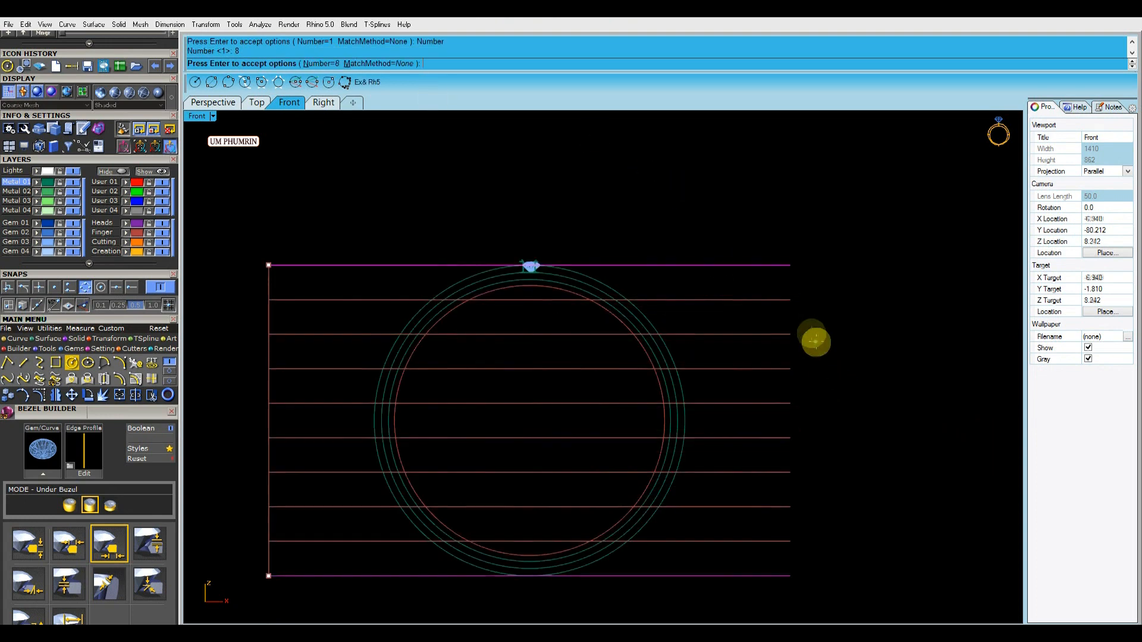
right_click_drag(791, 288, 761, 244)
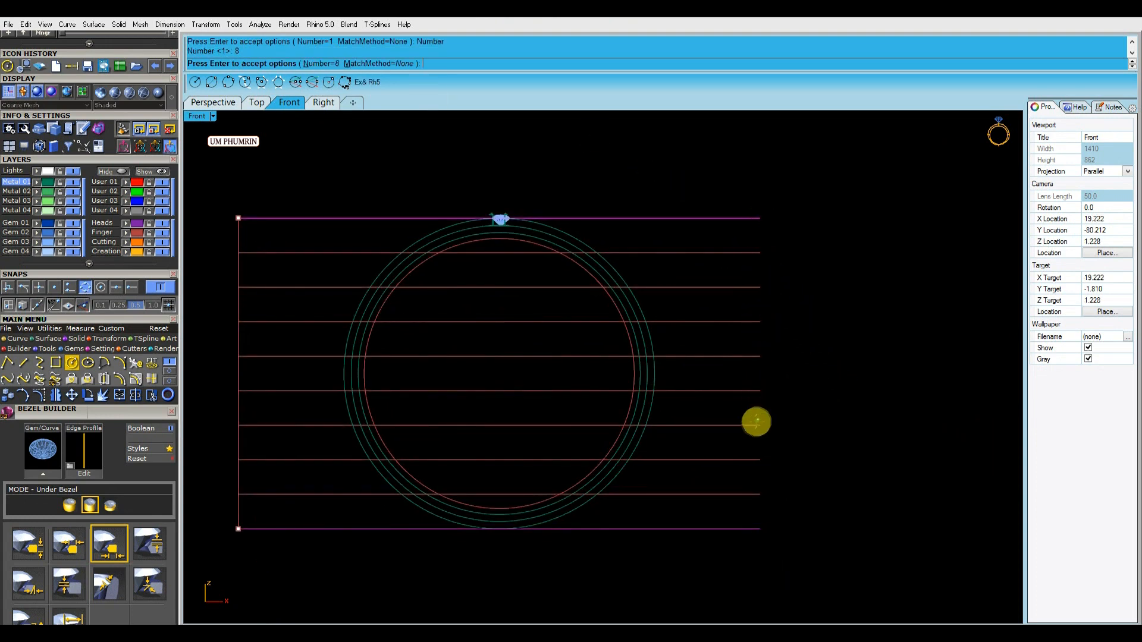
right_click(817, 386)
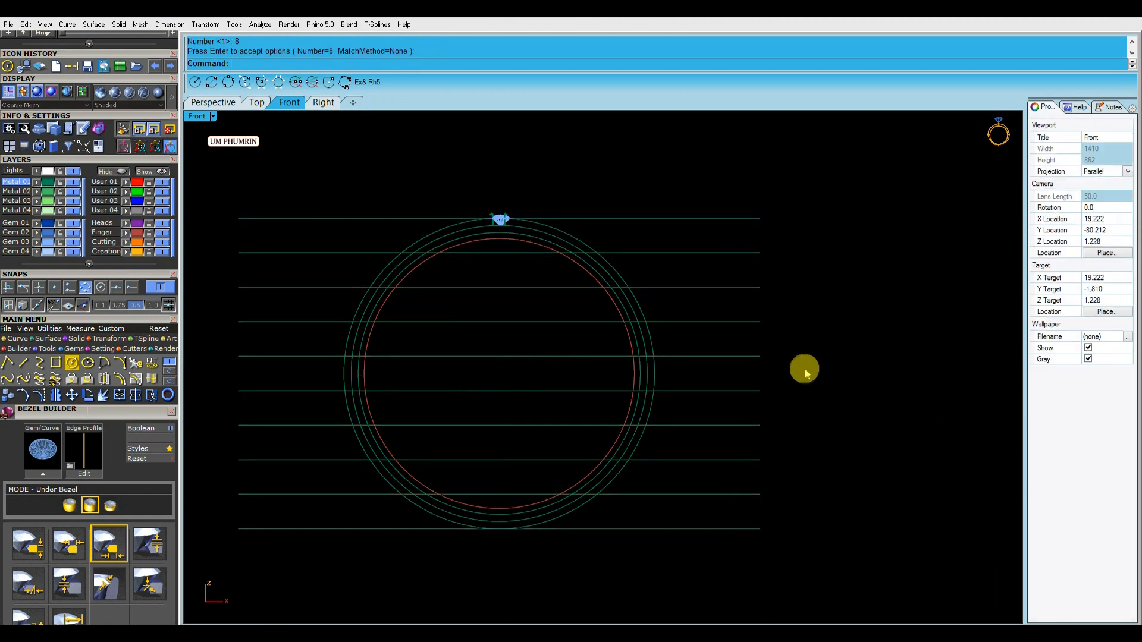
- Draw a longer horizontal line along the guide line just below the ring centre, extending past its right end
left_click_drag(744, 200, 769, 298)
left_click_drag(791, 400, 739, 309)
type("l")
key("Return")
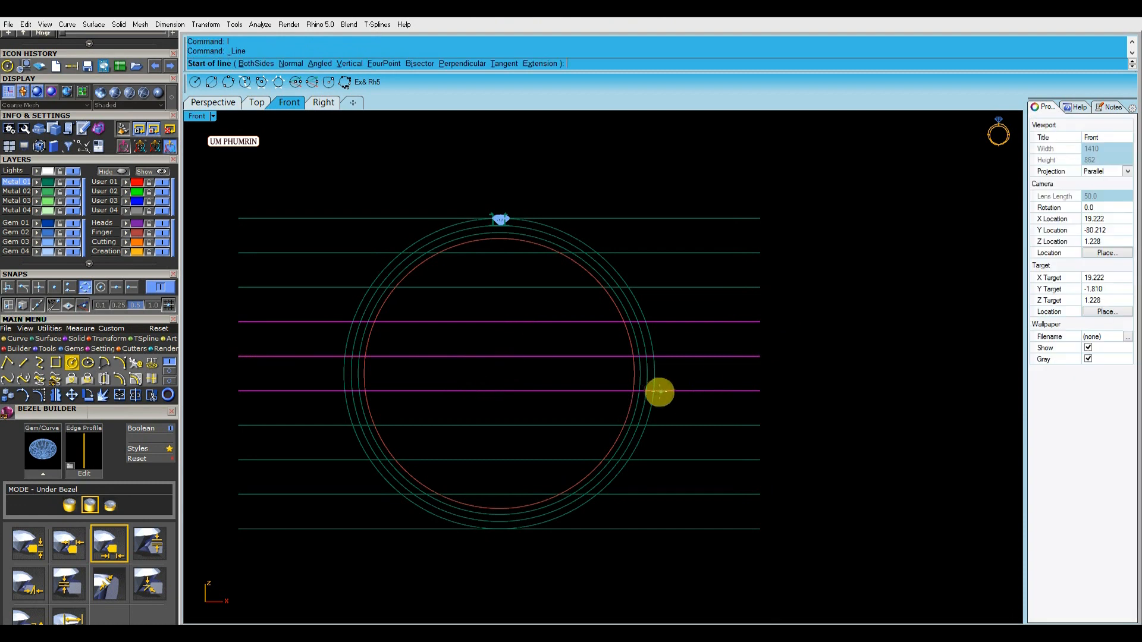
right_click_drag(726, 392, 793, 385)
left_click(905, 385)
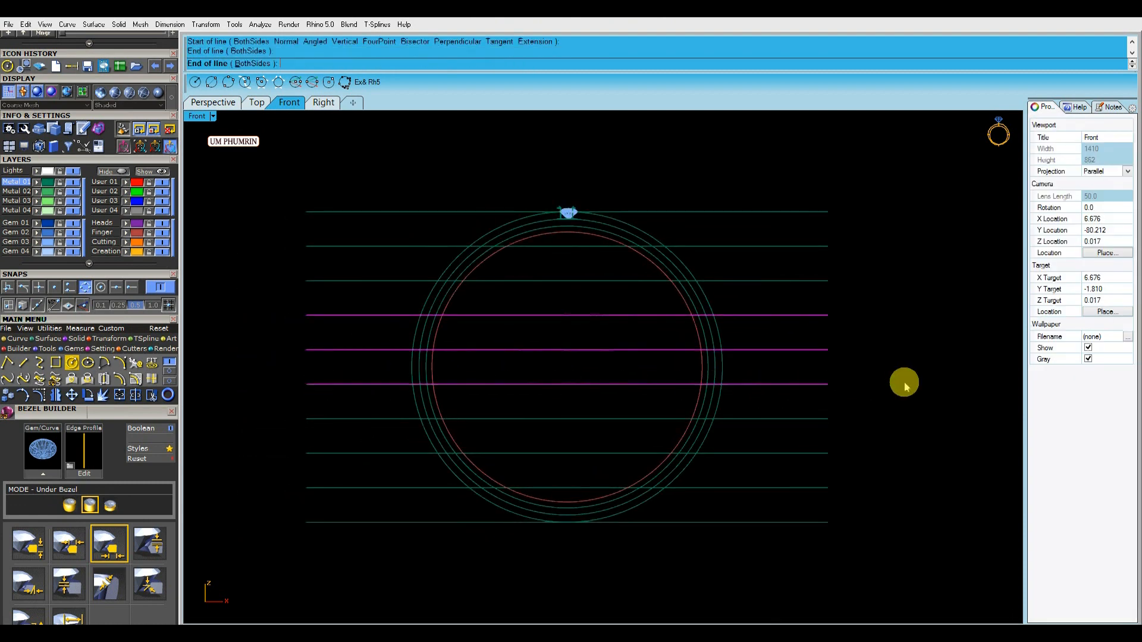
left_click(905, 385)
- Delete all the evenly spaced guide lines, keeping only the longer line just below the ring centre
scroll(604, 382, "up", 5)
scroll(684, 408, "down", 6)
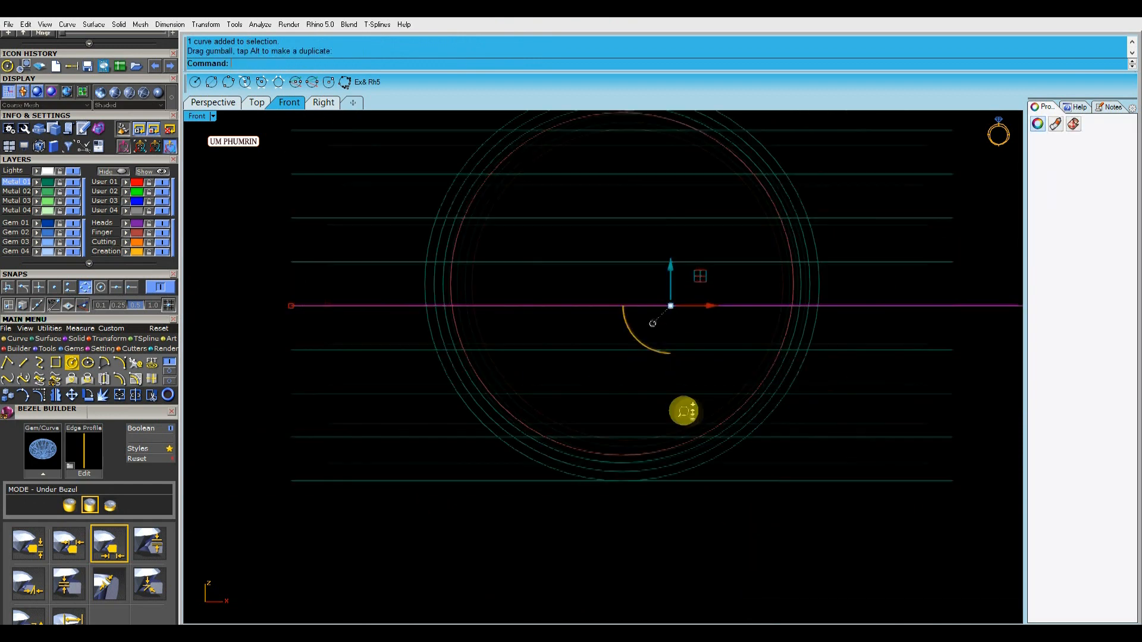
left_click(778, 356)
left_click_drag(774, 227, 711, 471)
left_click_drag(829, 424, 779, 308, "ctrl")
key("Delete")
- Measure the gap from the ring centre to the line below it using a temporary horizontal line from the origin, and delete that line
scroll(654, 279, "up", 4)
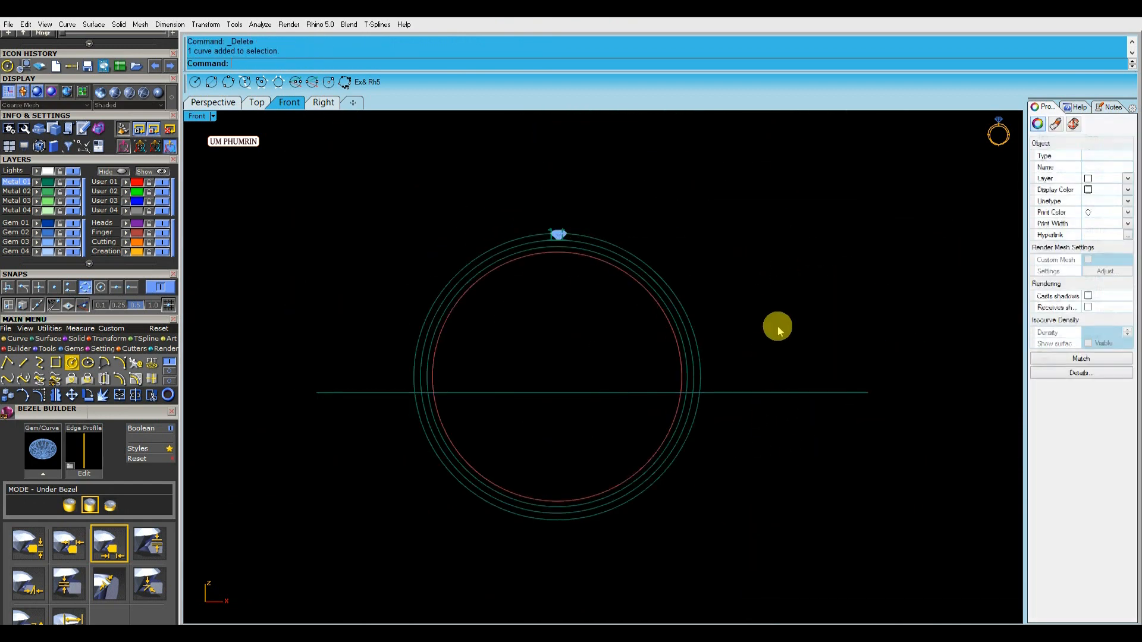
left_click(893, 346, "shift")
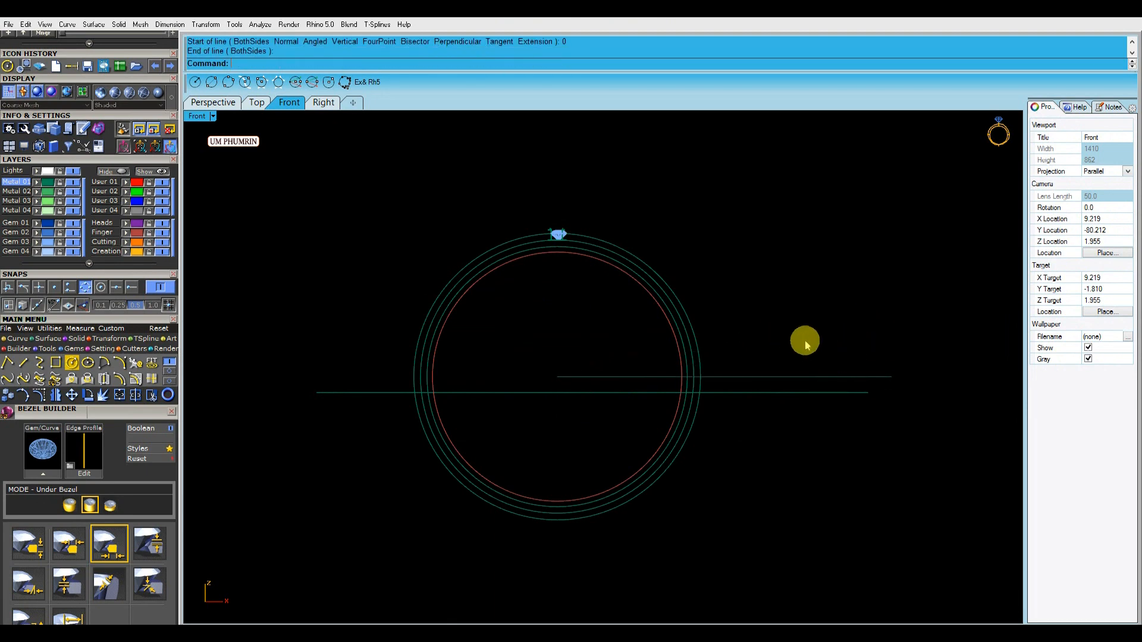
left_click(71, 289)
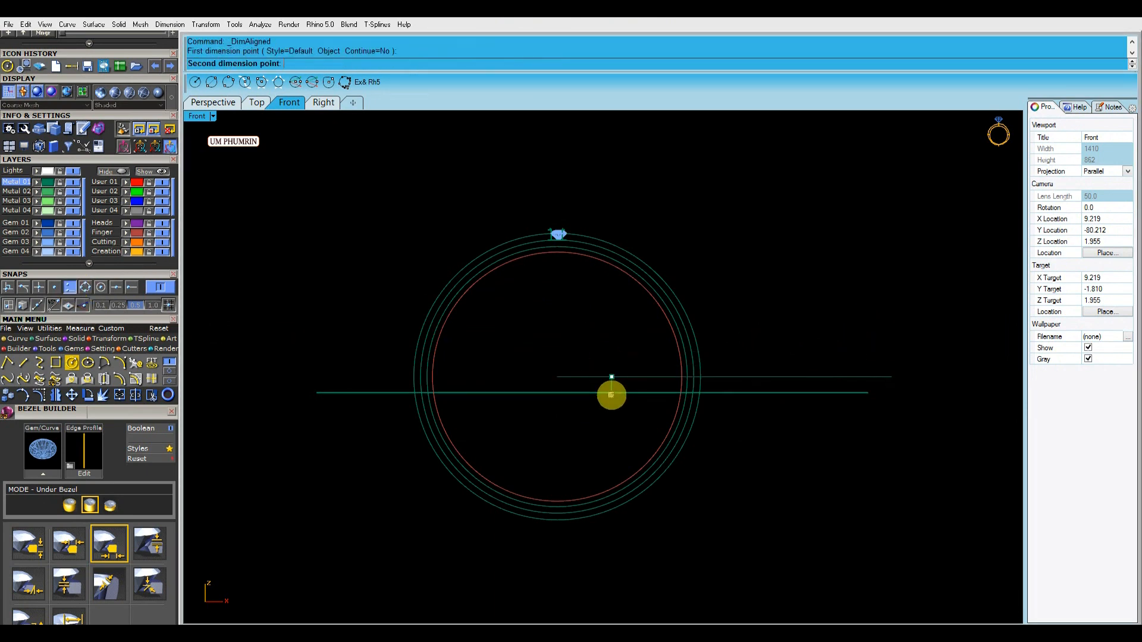
scroll(614, 396, "up", 5)
key("Escape")
scroll(616, 397, "down", 4)
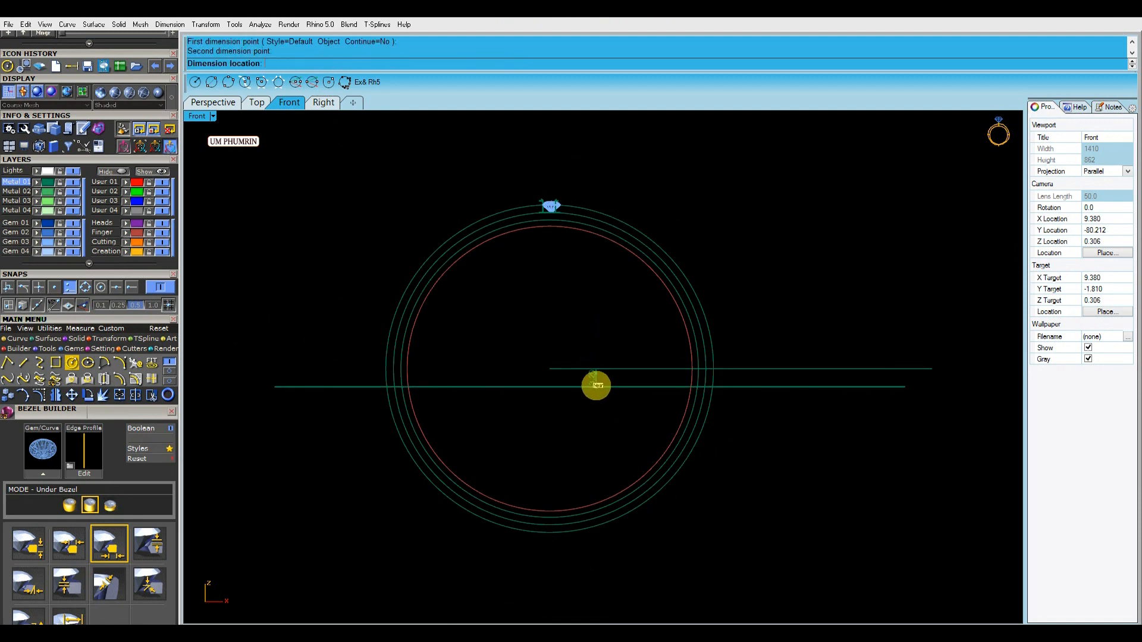
left_click(821, 369)
key("Delete")
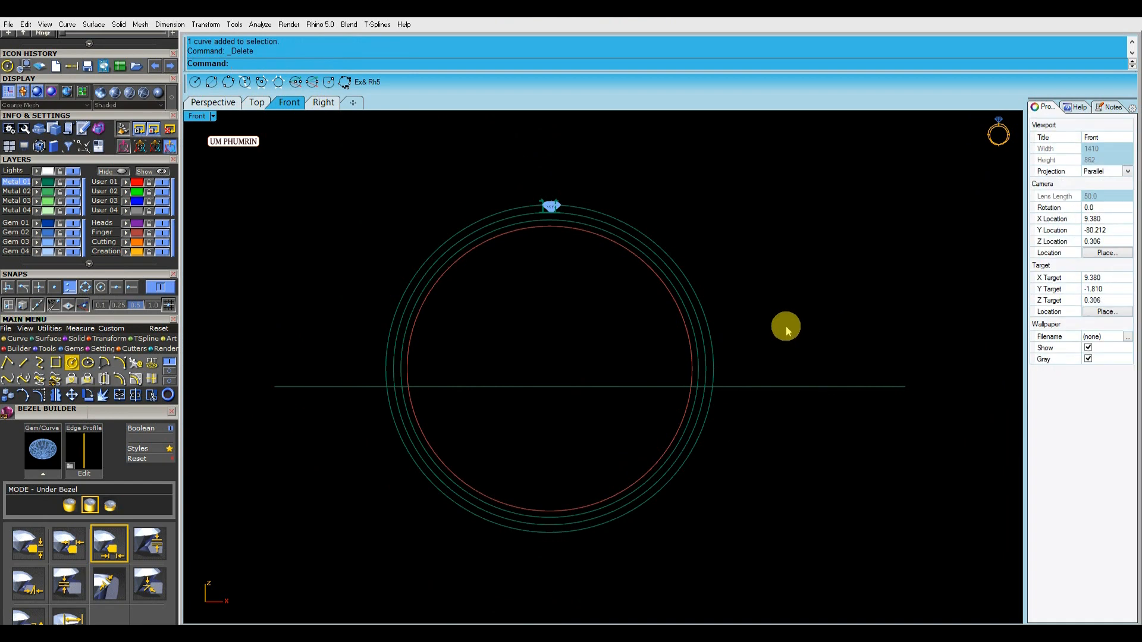
- Assign the four concentric ring circles to the Finger layer
left_click_drag(736, 321, 515, 289)
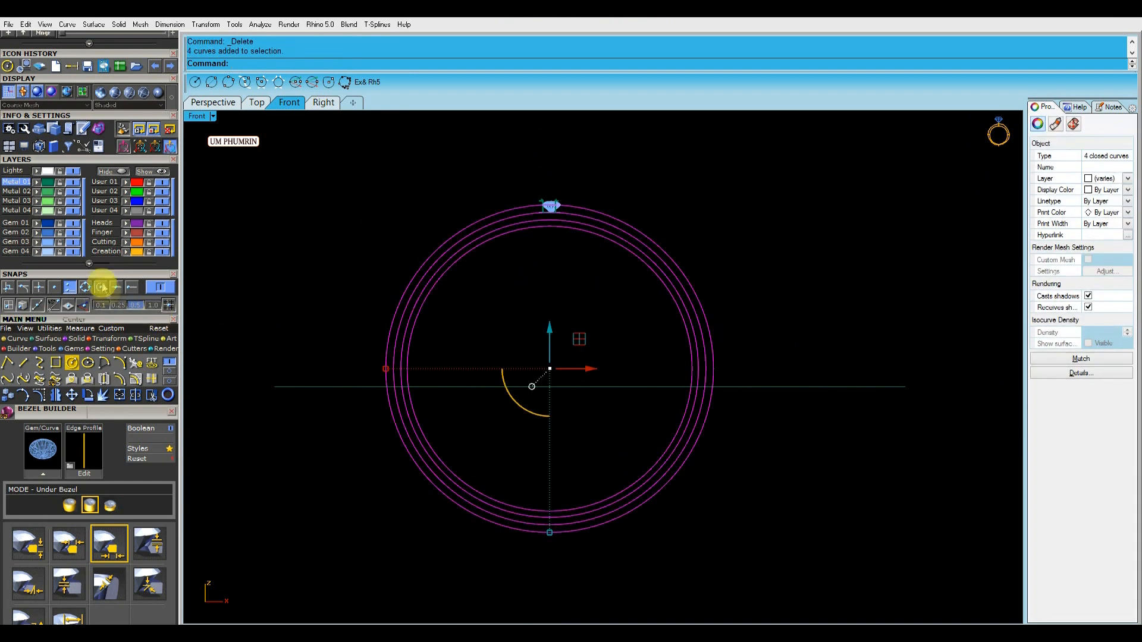
left_click(311, 247)
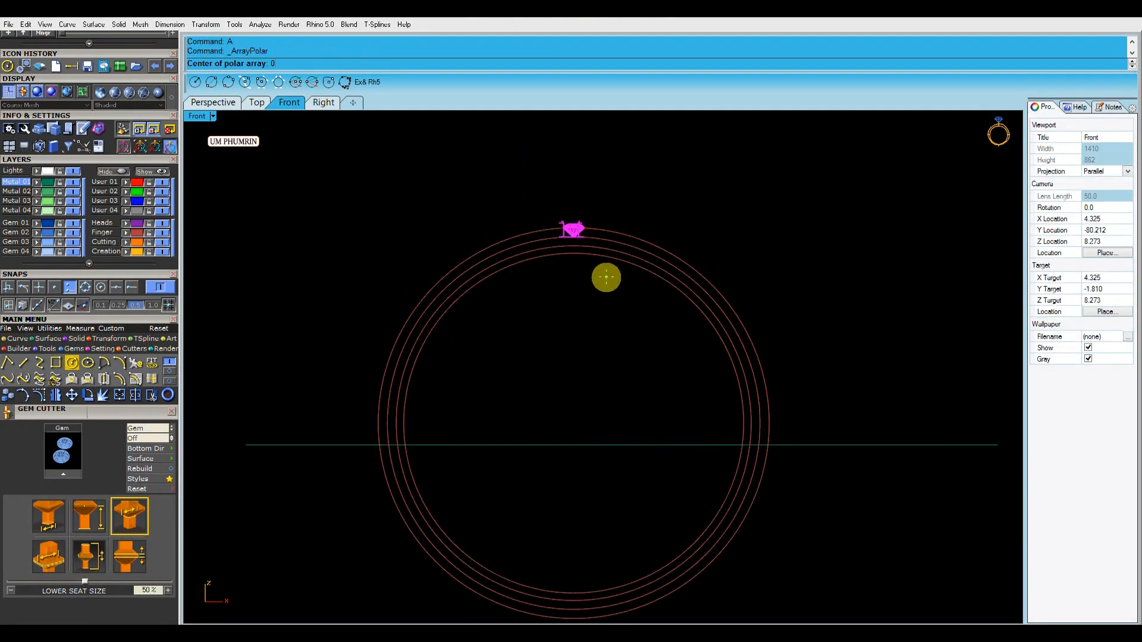
- Polar-array the gems and settings around the origin and delete the copies on the lower part of the ring
key("Return")
key("Return")
key("Delete")
left_click_drag(308, 383, 887, 584)
key("Delete")
left_click(213, 102)
right_click_drag(669, 323, 747, 391)
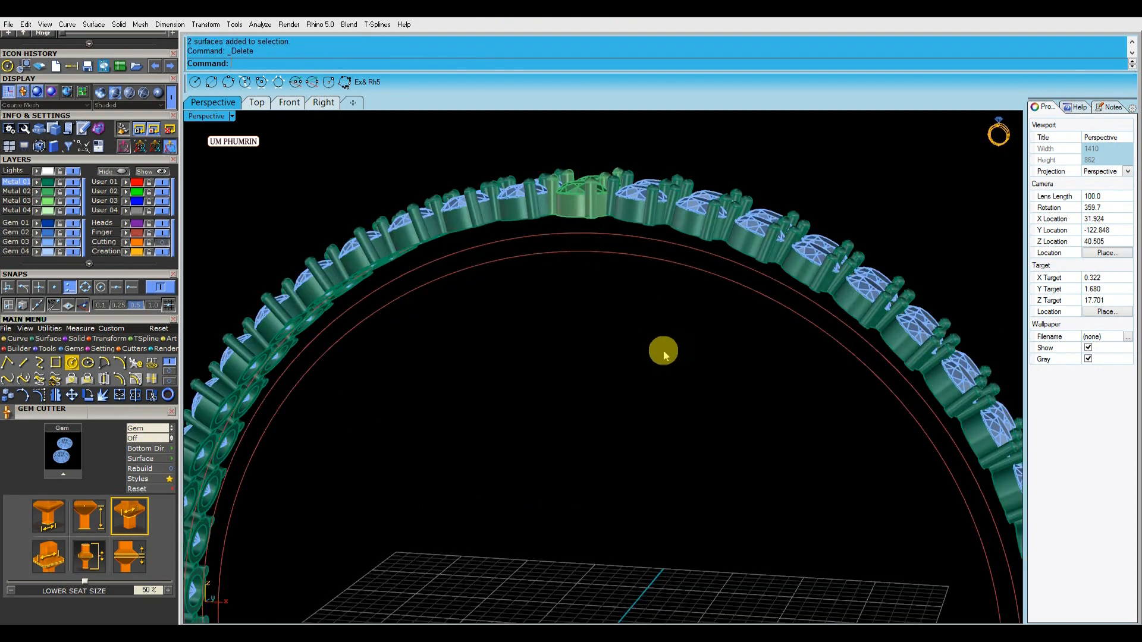
- Narrow the properties side panel to enlarge the viewport and hide its Help page
right_click_drag(661, 349, 685, 343)
left_click_drag(1063, 256, 1077, 256)
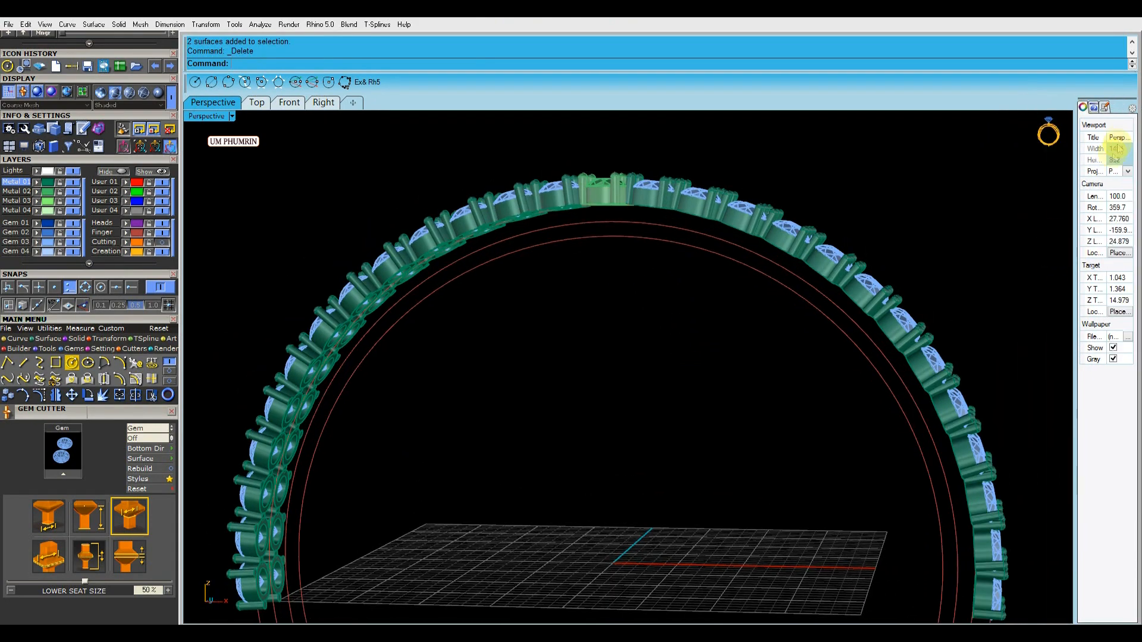
left_click(1131, 108)
left_click(1086, 239)
- Create cylindrical surfaces running down from the two topmost gem bezels past the inner ring circles and put them on layer User 02
scroll(613, 245, "up", 8)
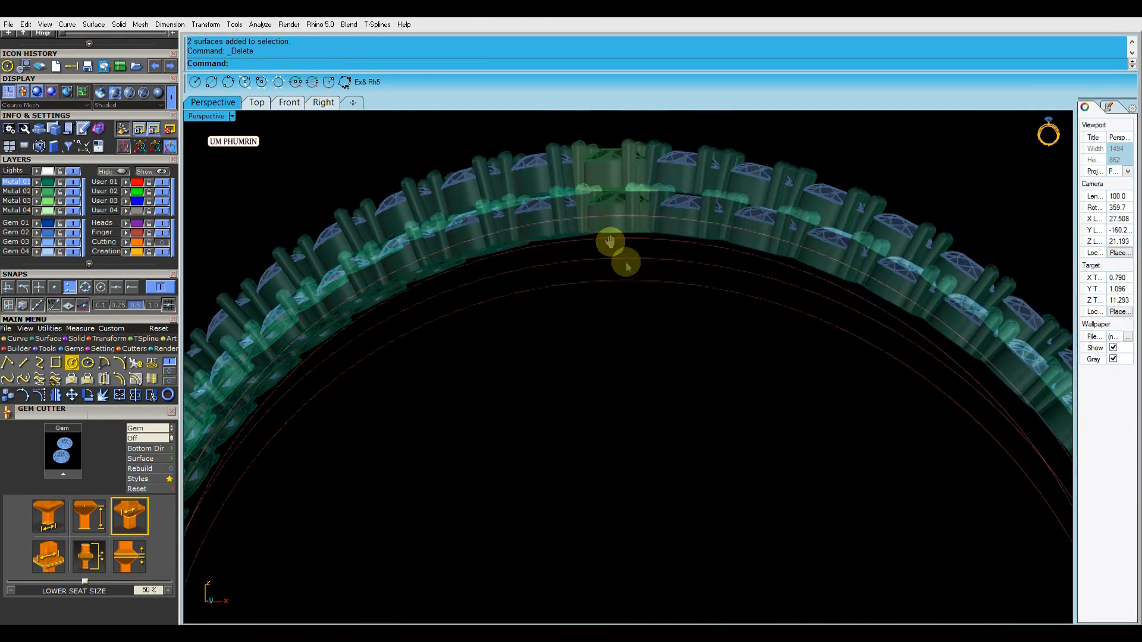
left_click(644, 299)
right_click(644, 300)
right_click_drag(655, 359, 708, 395)
left_click(665, 453)
left_click(664, 445)
key("f")
key("m")
left_click(712, 393, "shift")
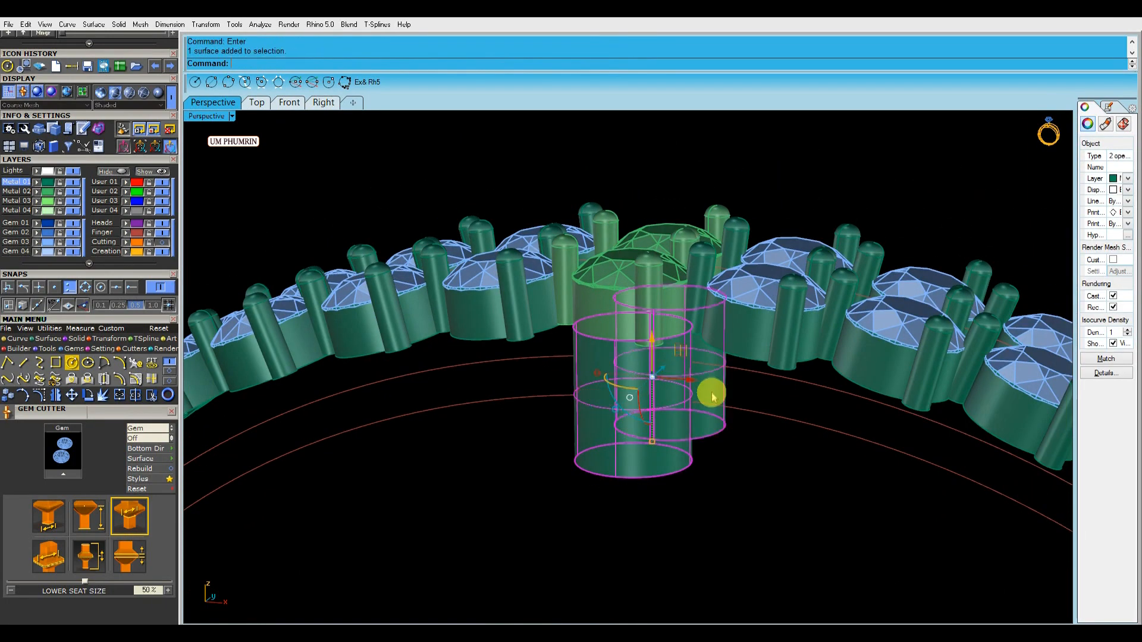
left_click(126, 190)
- Split the two cylinders at the two inner ring circles in the Front view and delete the pieces outside that band
left_click(293, 103)
scroll(623, 191, "up", 12)
right_click_drag(622, 202, 616, 306)
type("s")
key("space")
left_click_drag(672, 320, 602, 273)
right_click(663, 257)
key("Delete")
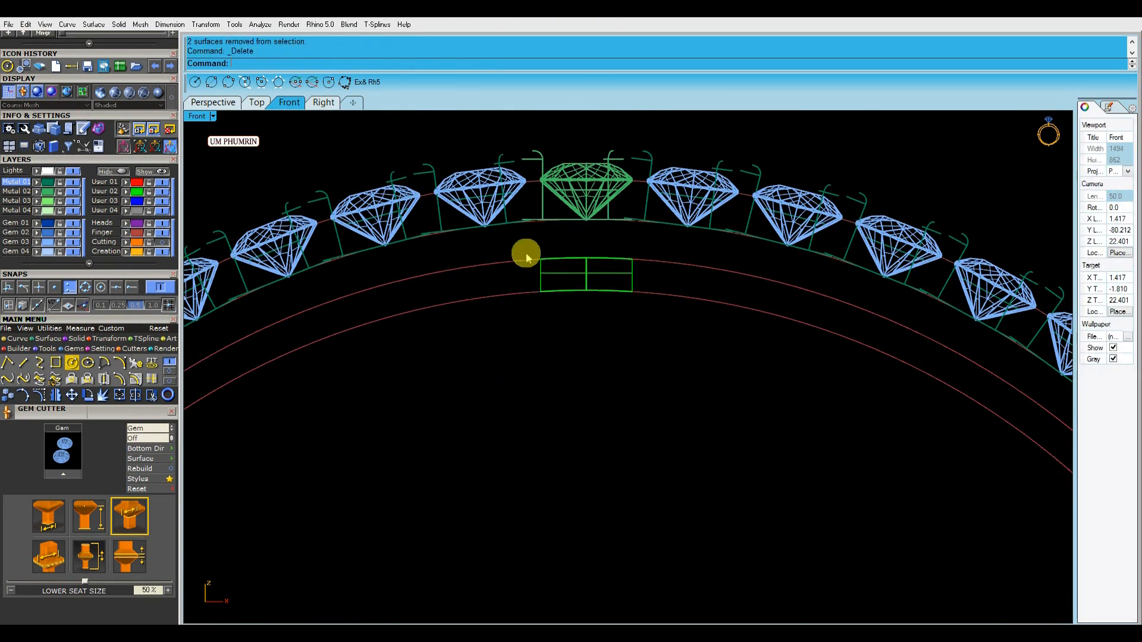
- Try to polar-array both short cylinders around the origin with 50 items over 360 degrees
left_click_drag(526, 255, 688, 344)
scroll(661, 352, "down", 6)
right_click_drag(655, 352, 617, 266)
type("a")
key("space")
type("0")
key("space")
key("space")
key("space")
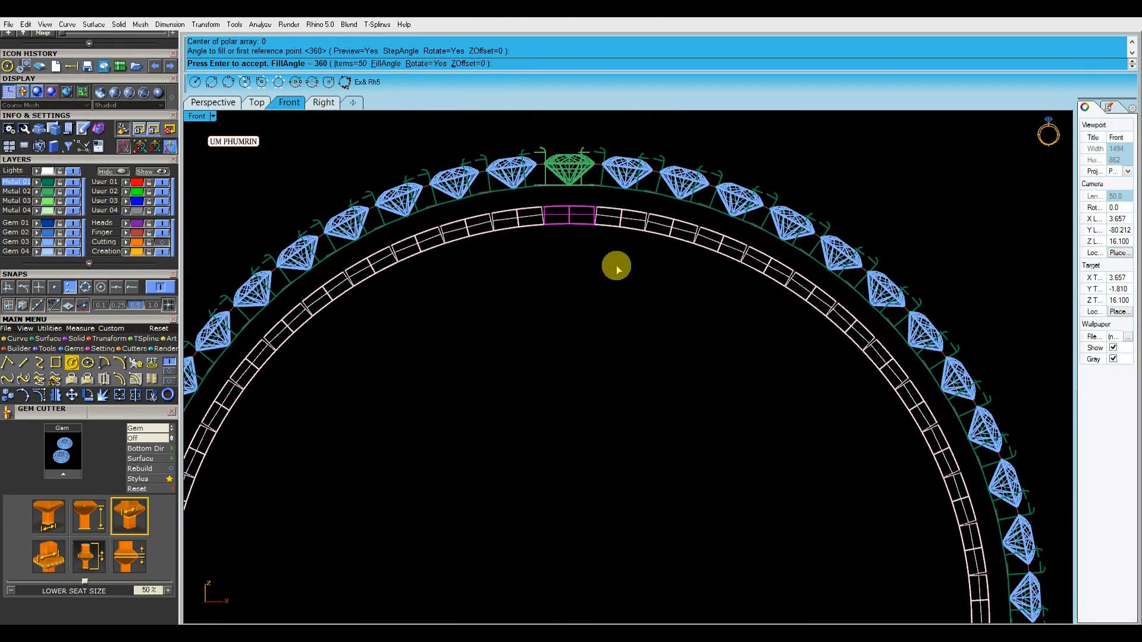
scroll(625, 244, "down", 3)
key("space")
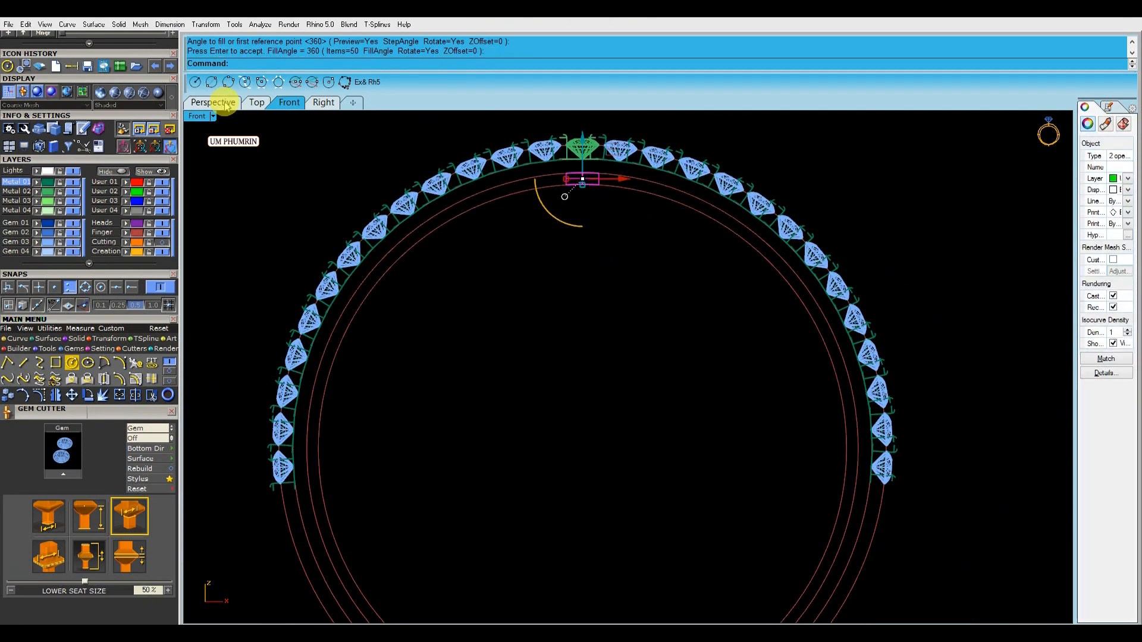
- Delete one short cylinder of the pair, keeping the one under the front row of gems
left_click(220, 102)
mouse_move(611, 224)
right_mouse_down()
mouse_move(611, 181)
mouse_move(609, 244)
mouse_move(627, 218)
right_mouse_up()
left_click(721, 384)
key("Delete")
- Polar-array the remaining short cylinder around the origin with 50 items over 360 degrees
left_click(607, 389)
left_click(289, 102)
type("a")
key("space")
type("0")
key("space")
key("space")
key("space")
key("space")
- Delete the cylinder copies on the lower part of the ring and show the model in the Perspective view
scroll(623, 256, "down", 6)
left_click_drag(365, 344, 893, 491)
key("Delete")
left_click(213, 102)
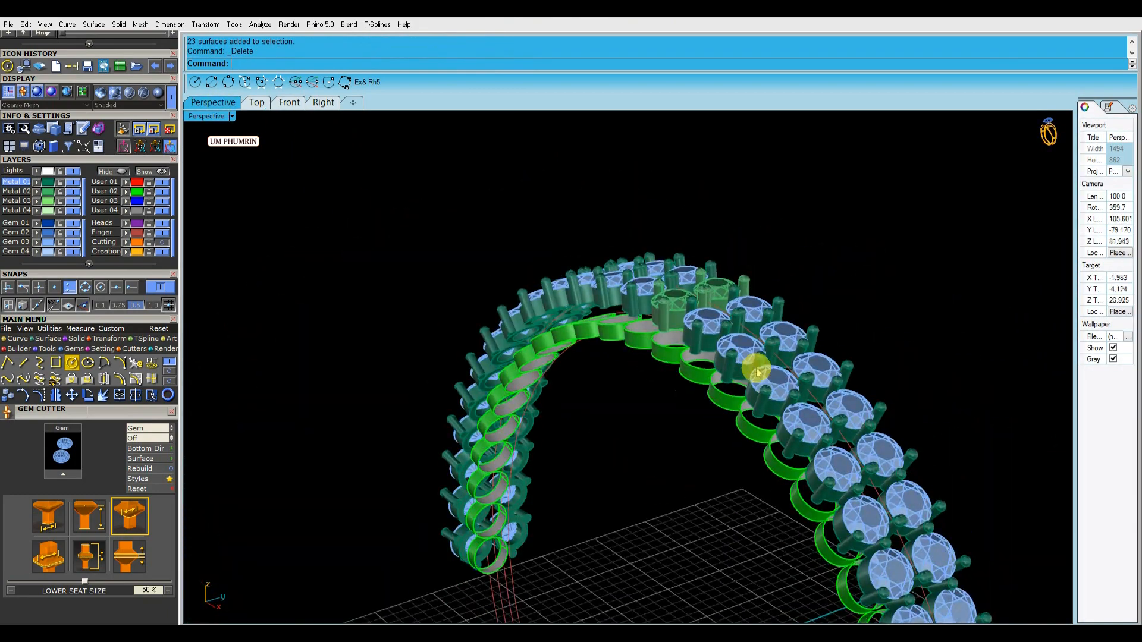
- Assign the row of short cylinders under the gems to the User 02 layer
scroll(714, 357, "up", 2)
left_click(140, 193)
scroll(676, 379, "down", 4)
mouse_move(676, 379)
right_mouse_down()
mouse_move(749, 331)
mouse_move(732, 384)
mouse_move(690, 373)
right_mouse_up()
- Select all the gem block instances in both rows and assign them to the Gem 03 layer
scroll(586, 199, "up", 6)
left_click(590, 215)
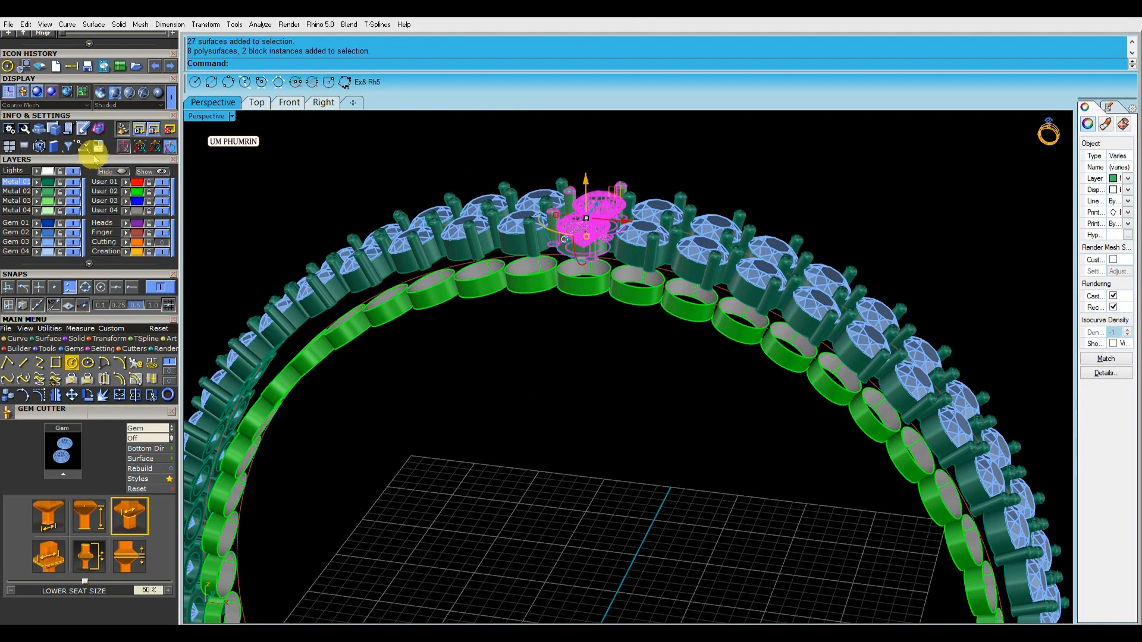
left_click(432, 175)
right_click_drag(433, 175, 463, 190)
type("SelBlockInstance")
key("Return")
left_click(36, 243)
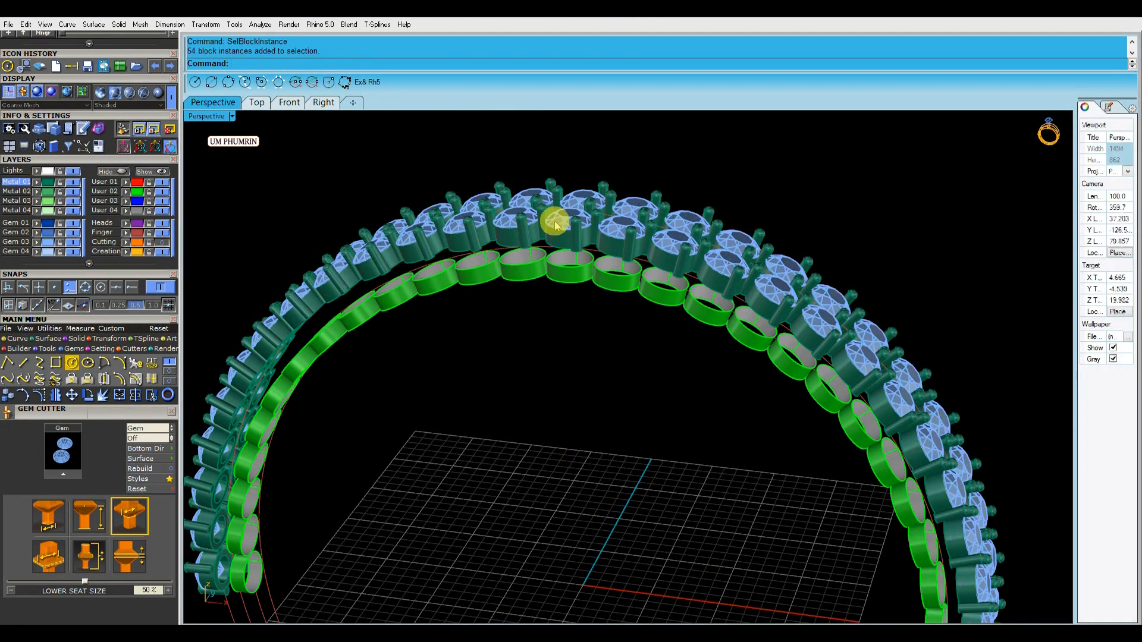
- Hide the Finger layer holding the ring circles and view the arch from the front
scroll(555, 222, "down", 3)
right_click_drag(555, 222, 595, 186)
left_click(166, 233)
scroll(479, 252, "down", 4)
right_click_drag(480, 253, 515, 224)
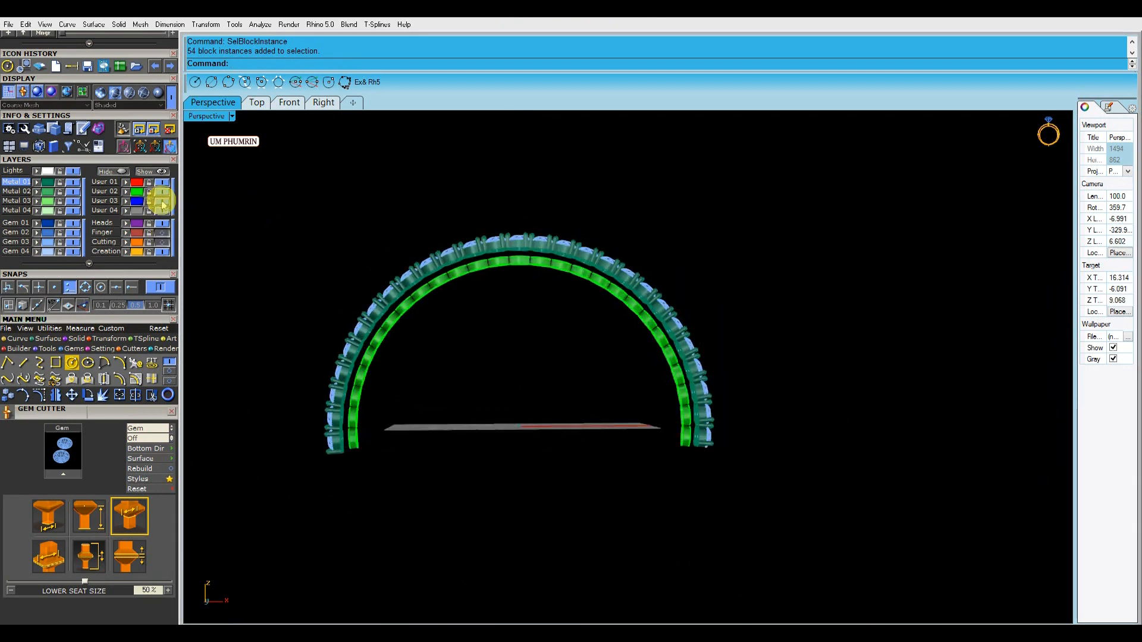
- Group the gems with their prong heads and hide them on the Metal 02 layer
key("Return")
type("g")
key("Return")
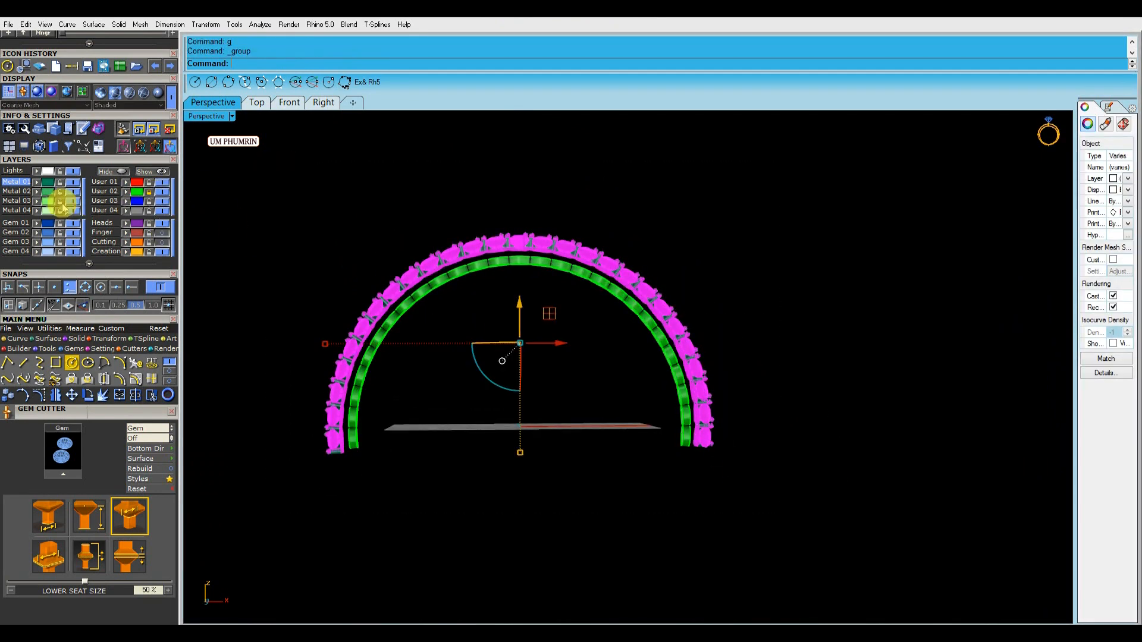
left_click(75, 193)
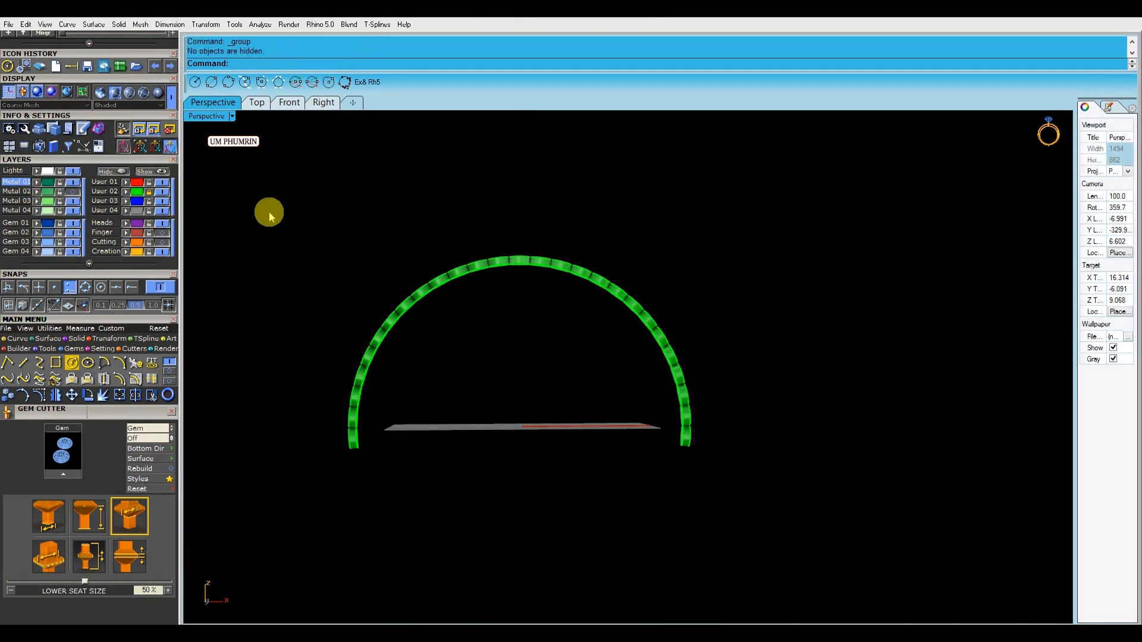
- Draw a vertical line through the middle of the cylinders in the Right view, extending past both ends of the row
right_click_drag(738, 253, 642, 282)
scroll(643, 283, "up", 12)
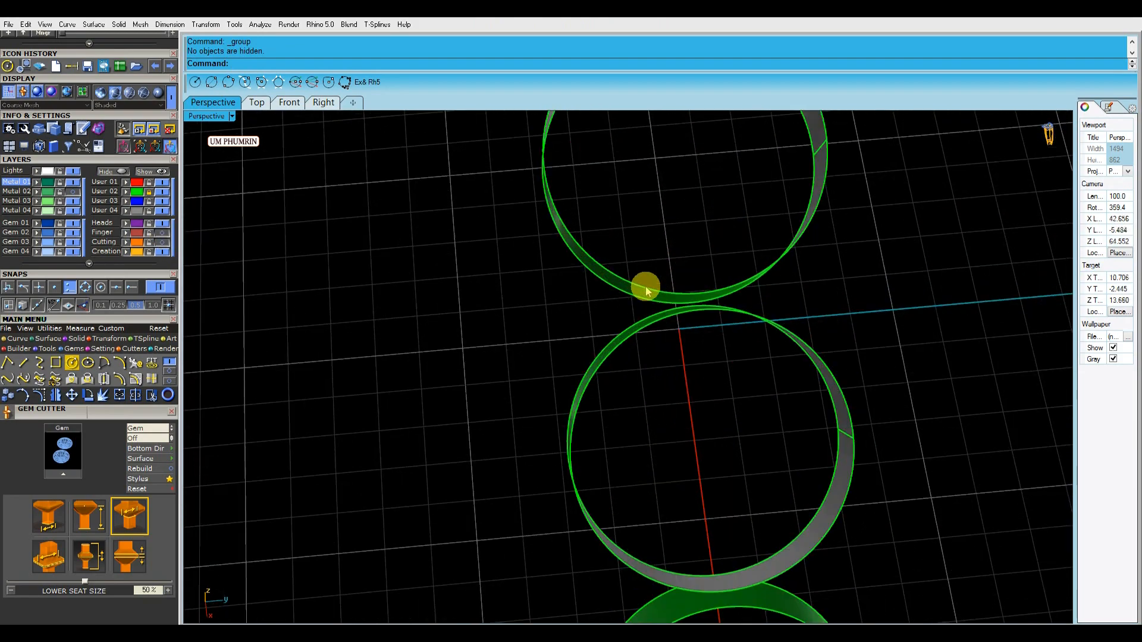
left_click(289, 102)
left_click(324, 102)
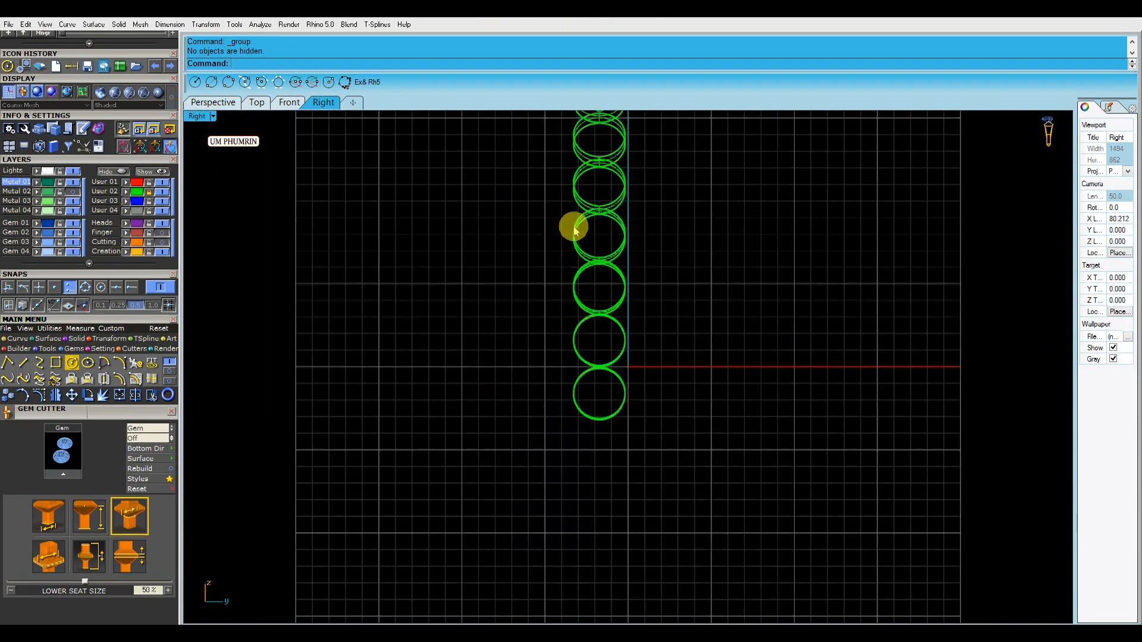
scroll(642, 330, "down", 5)
type("l")
key("Return")
scroll(585, 459, "up", 2)
left_click(581, 484)
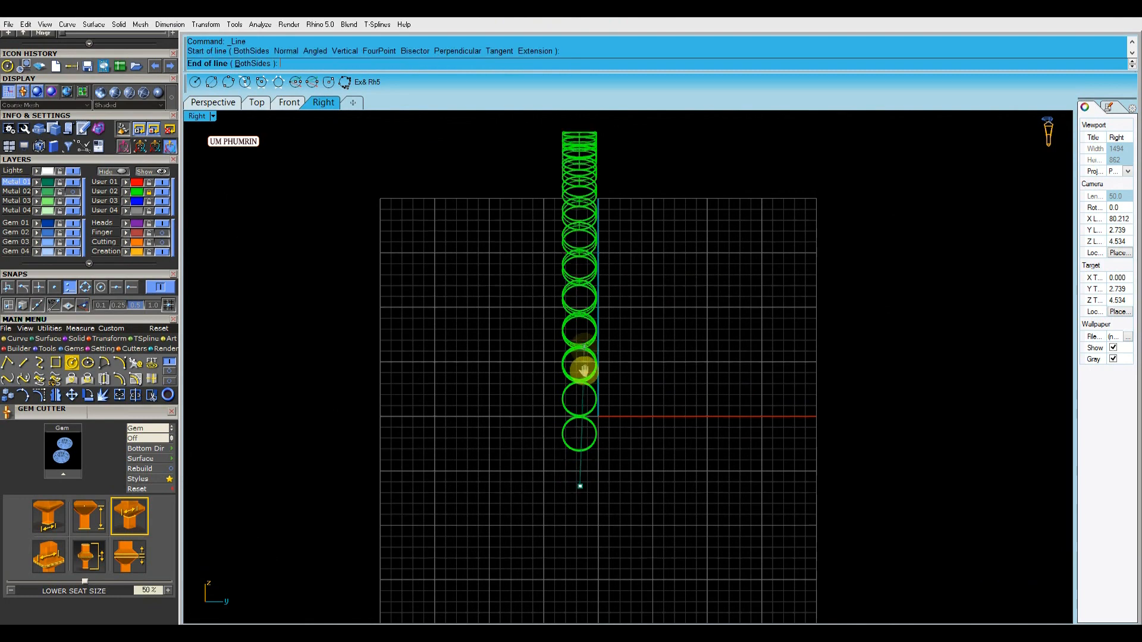
right_click_drag(583, 369, 583, 509)
left_click(597, 212)
- Nudge the vertical line 0.05 toward the cylinders' centre axis
scroll(588, 249, "up", 4)
left_click(577, 285)
scroll(574, 298, "up", 10)
key("alt+Left")
key("alt+Left")
key("alt+Left")
key("alt+Left")
key("alt+Left")
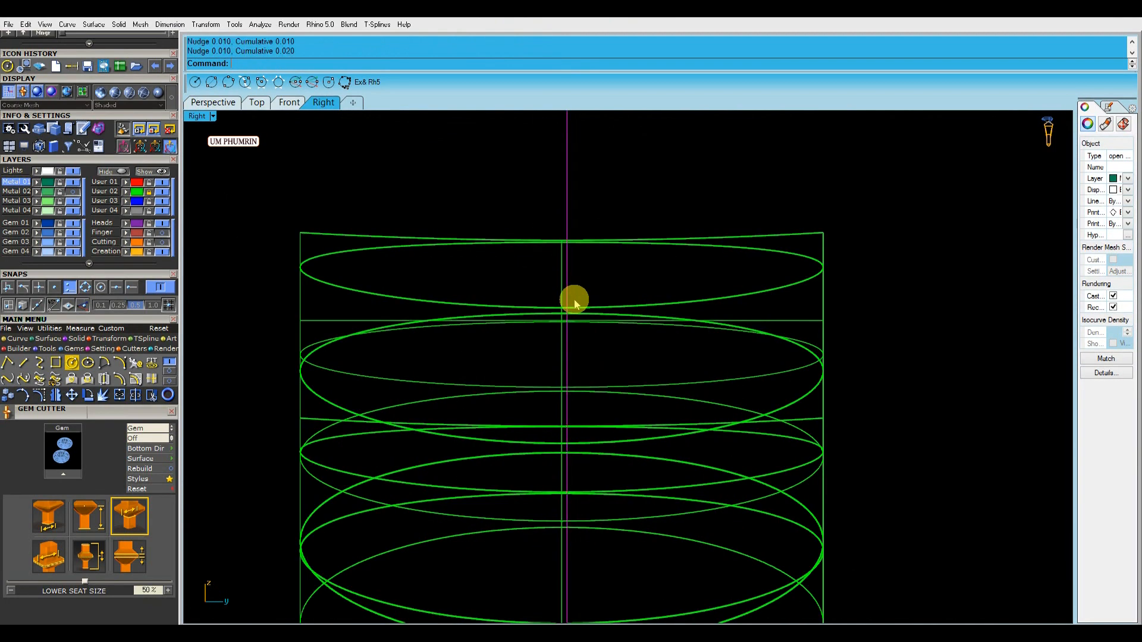
- Check the line's alignment along the cylinders, then delete the line in the Perspective view
scroll(532, 216, "down", 6)
scroll(531, 216, "down", 3)
scroll(558, 309, "up", 6)
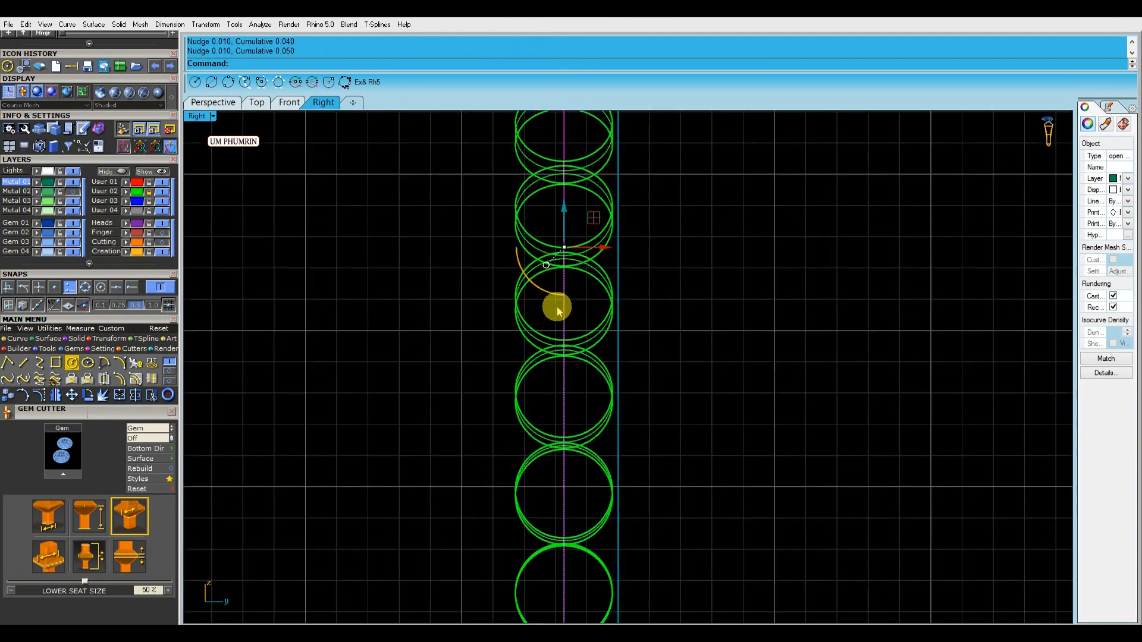
scroll(558, 308, "down", 3)
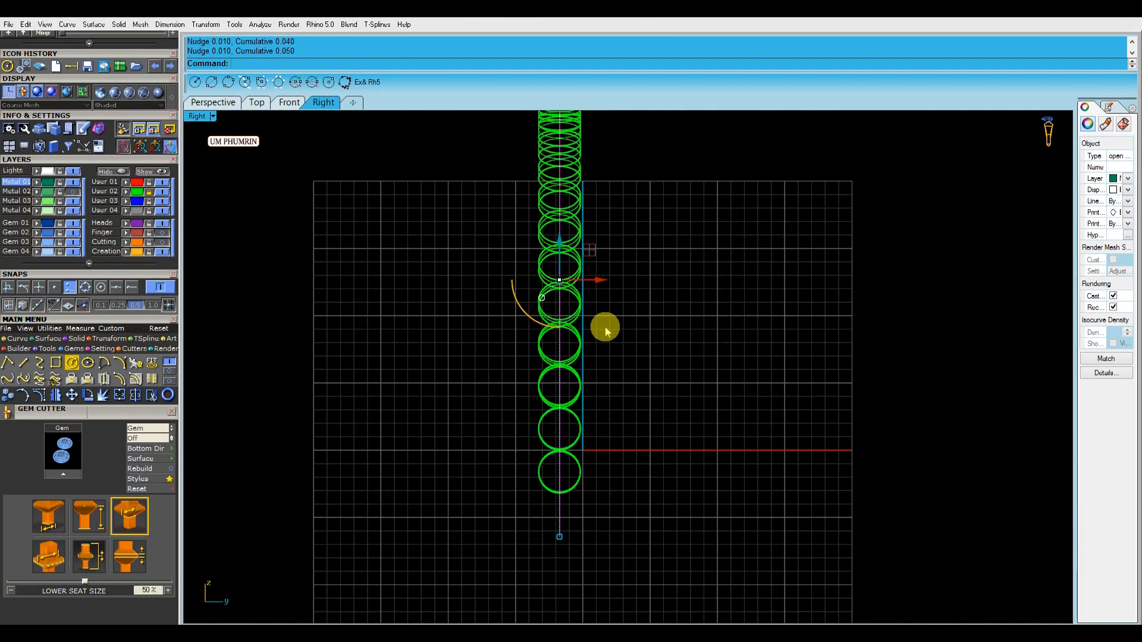
left_click(213, 103)
scroll(640, 403, "down", 8)
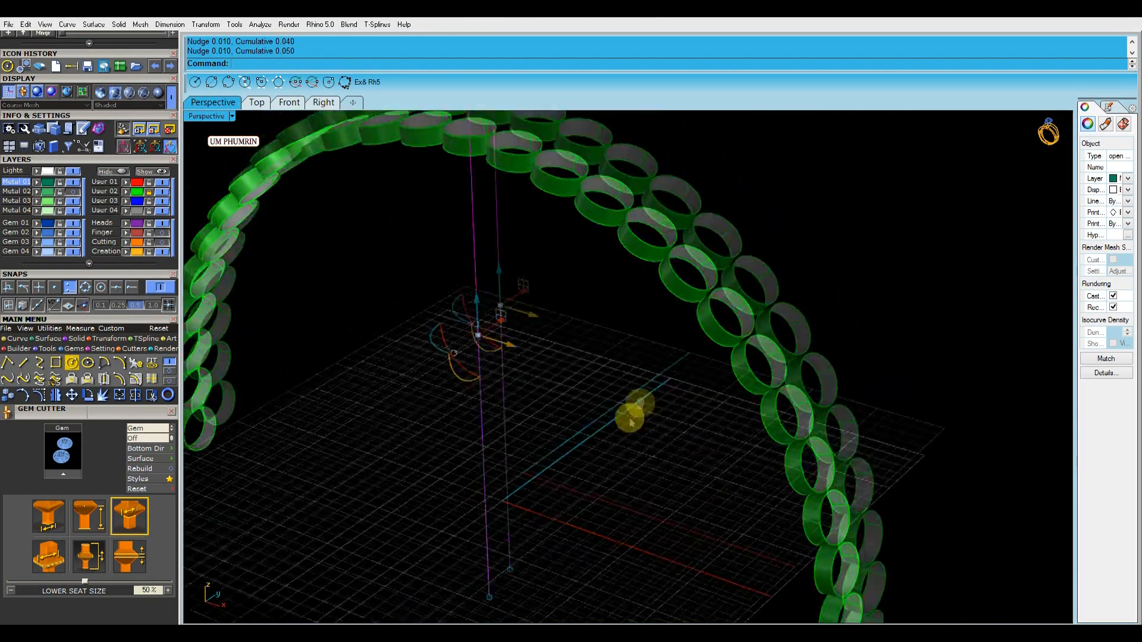
key("Delete")
- Examine the spacing of the cylinders along the ring in the Top view
left_click(257, 103)
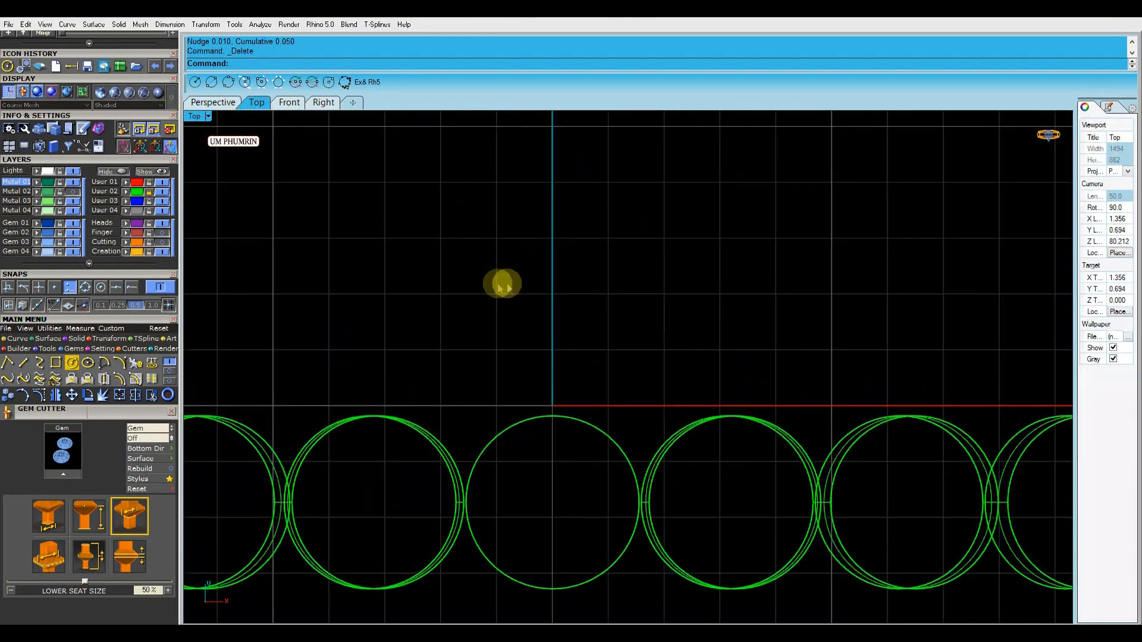
scroll(536, 369, "down", 4)
scroll(526, 411, "up", 5)
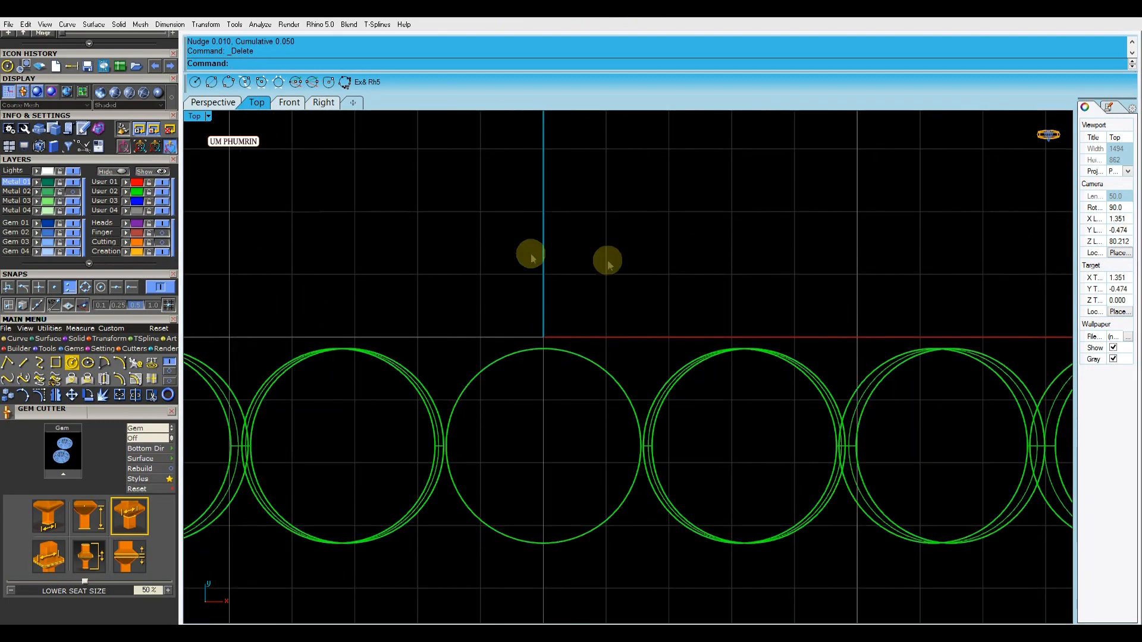
left_click(542, 394)
scroll(551, 485, "up", 5)
scroll(548, 372, "down", 10)
left_click(557, 502)
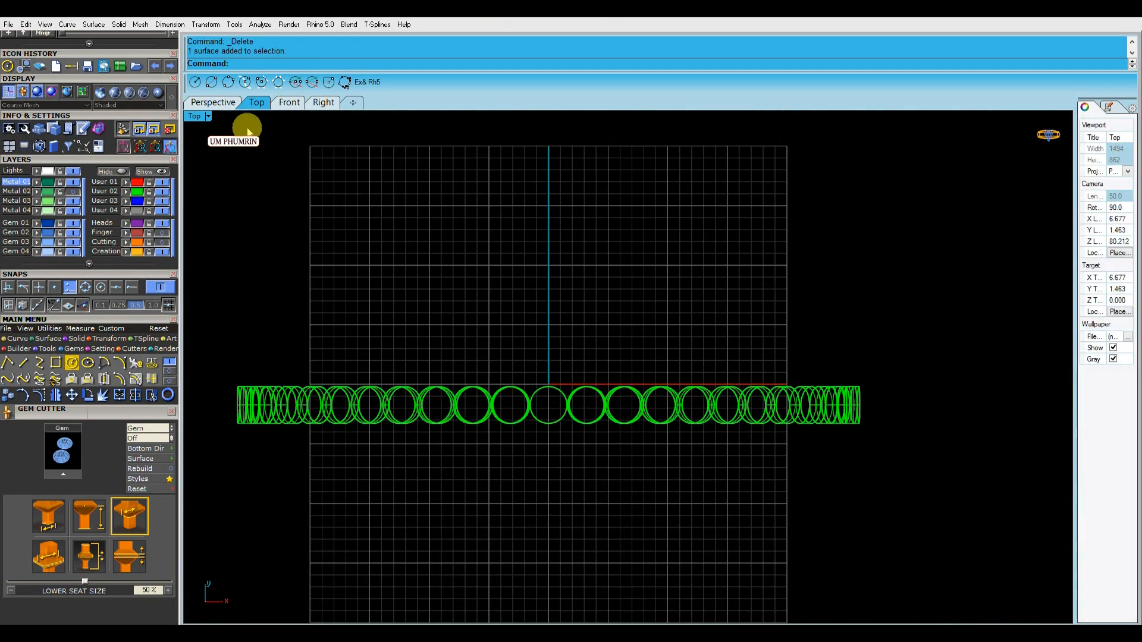
- Duplicate the borders of all the short cylinders as separate curves in the Perspective view
left_click(221, 104)
right_click_drag(606, 344, 672, 315)
left_click_drag(844, 531, 301, 164)
right_click_drag(490, 244, 530, 250, "shift")
key("Return")
left_click(523, 291)
scroll(482, 273, "up", 6)
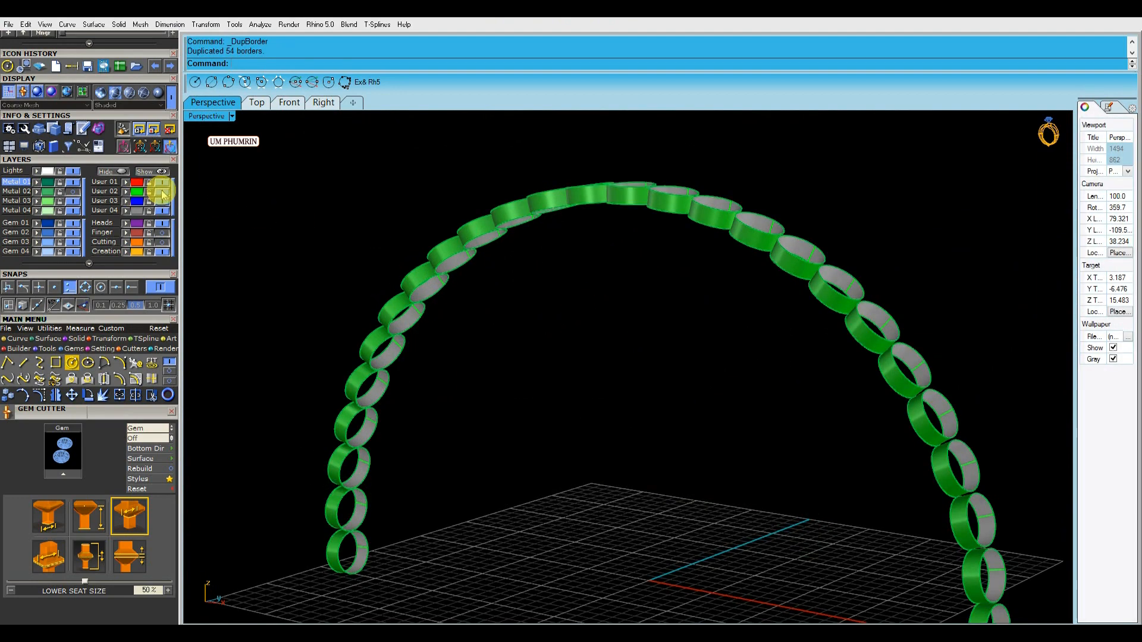
- Hide the cylinders on the User 02 layer, keeping their border curves in view
left_click(162, 193)
left_click(89, 263)
left_click(37, 275)
left_click(72, 275)
left_click(89, 263)
scroll(382, 238, "down", 4)
right_click_drag(395, 259, 724, 262)
left_click_drag(824, 396, 809, 395)
left_click(799, 339, "shift")
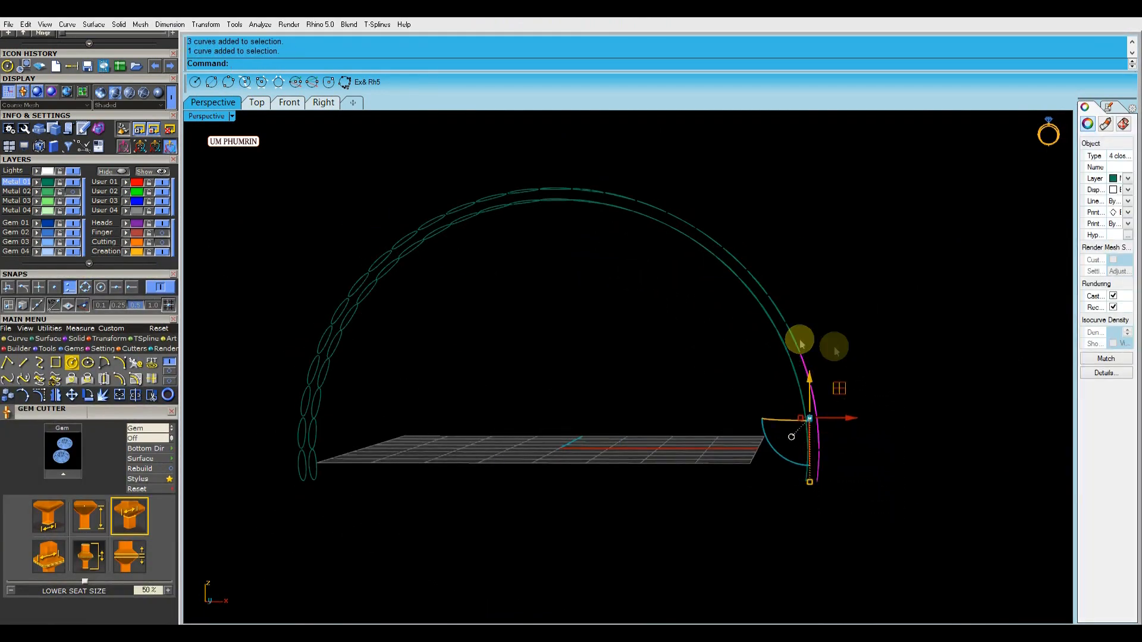
scroll(785, 339, "up", 4)
left_click(727, 262, "shift")
left_click(704, 237, "shift")
right_click_drag(708, 238, 781, 400, "shift")
left_click(735, 350, "shift")
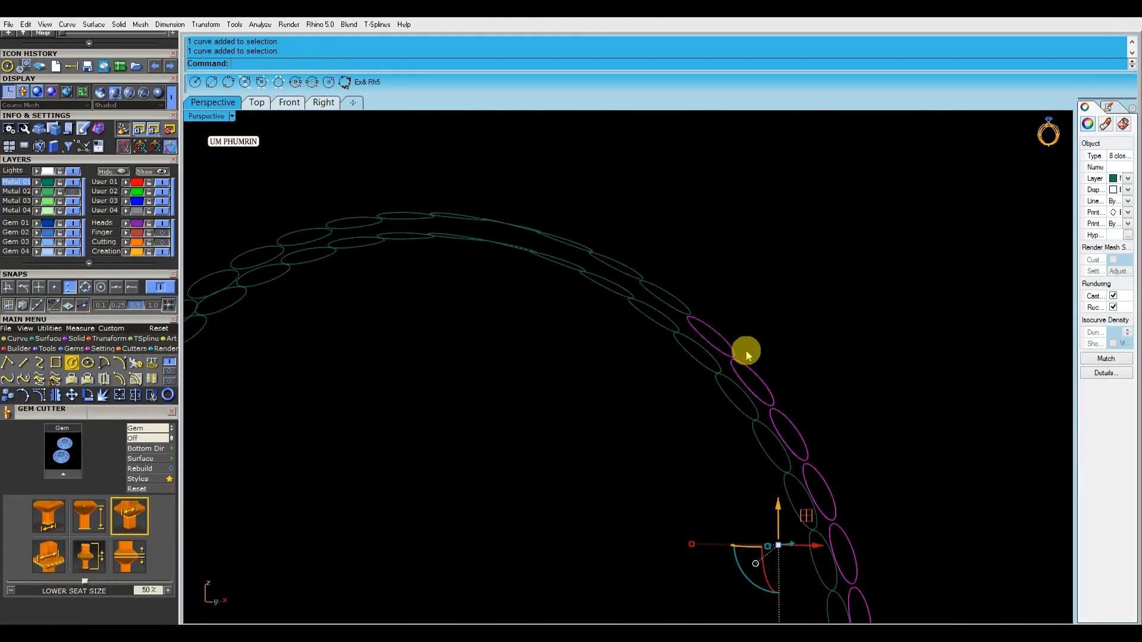
- Draw a vertical line in the Right view from the origin to a point above the border curves
left_click(329, 108)
left_click(697, 310)
right_click_drag(697, 310, 702, 451)
type("l")
key("Return")
type("0")
key("Return")
right_click_drag(673, 408, 649, 342)
left_click(593, 142)
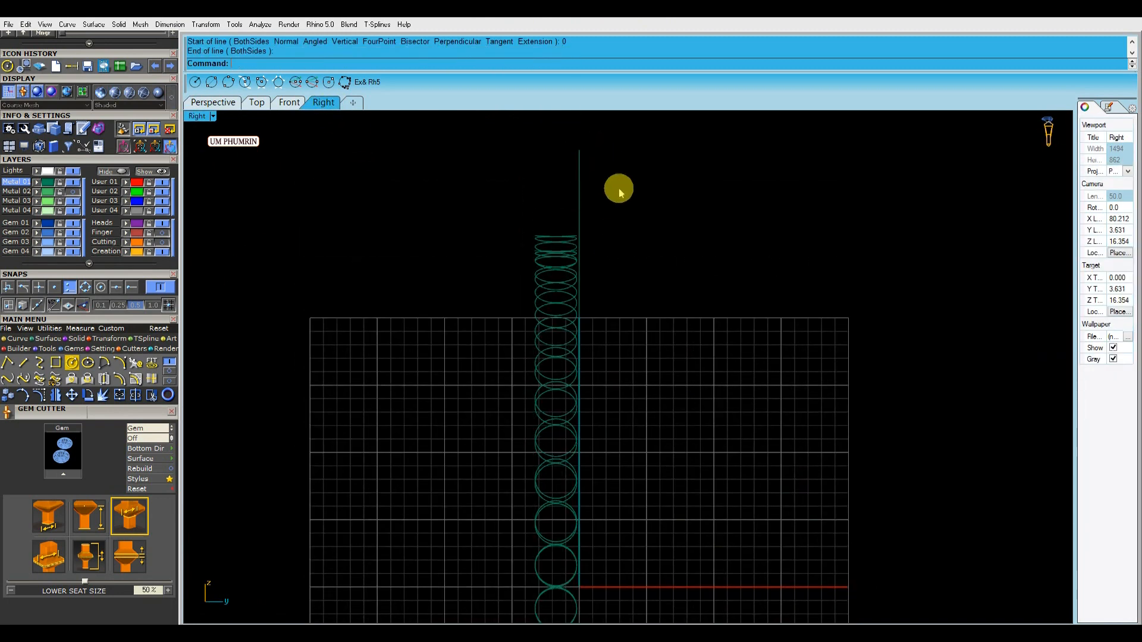
- Extend the vertical line below the lowest border circle and move it onto the circles' centre axis
left_click(577, 226)
scroll(587, 268, "down", 2)
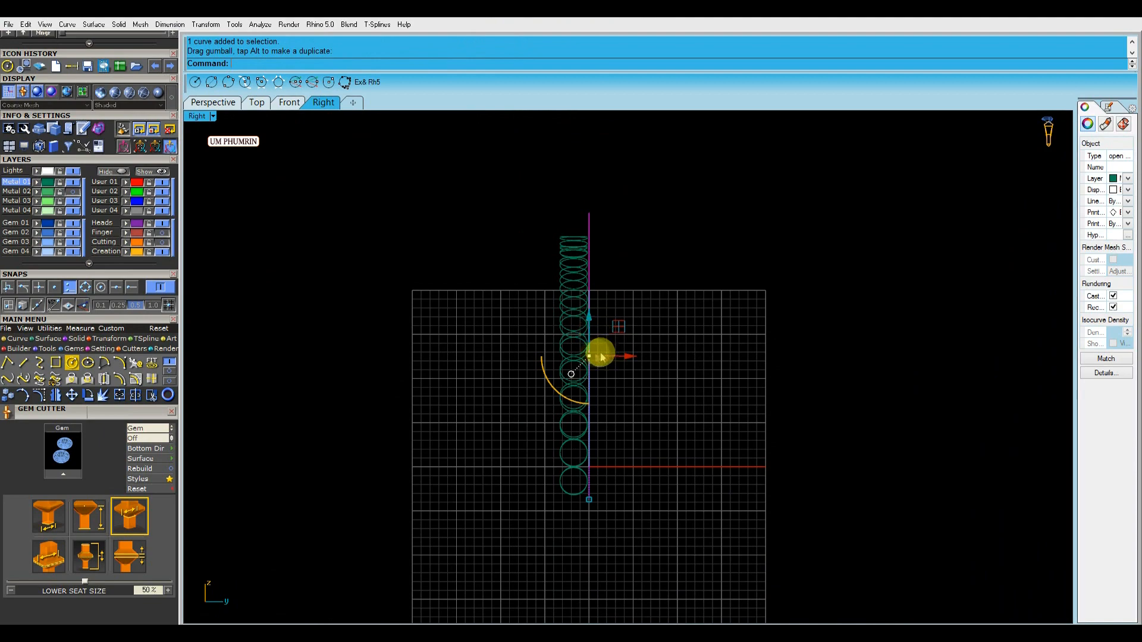
scroll(601, 357, "up", 3)
left_click_drag(617, 362, 567, 363)
- Trim away the halves of the border circles facing the ring's centre plane using the vertical line, then delete the line
scroll(555, 337, "down", 4)
type("tr")
key("Return")
left_click_drag(555, 215, 556, 213)
key("Return")
key("Delete")
left_click(219, 105)
right_click_drag(499, 281, 752, 242)
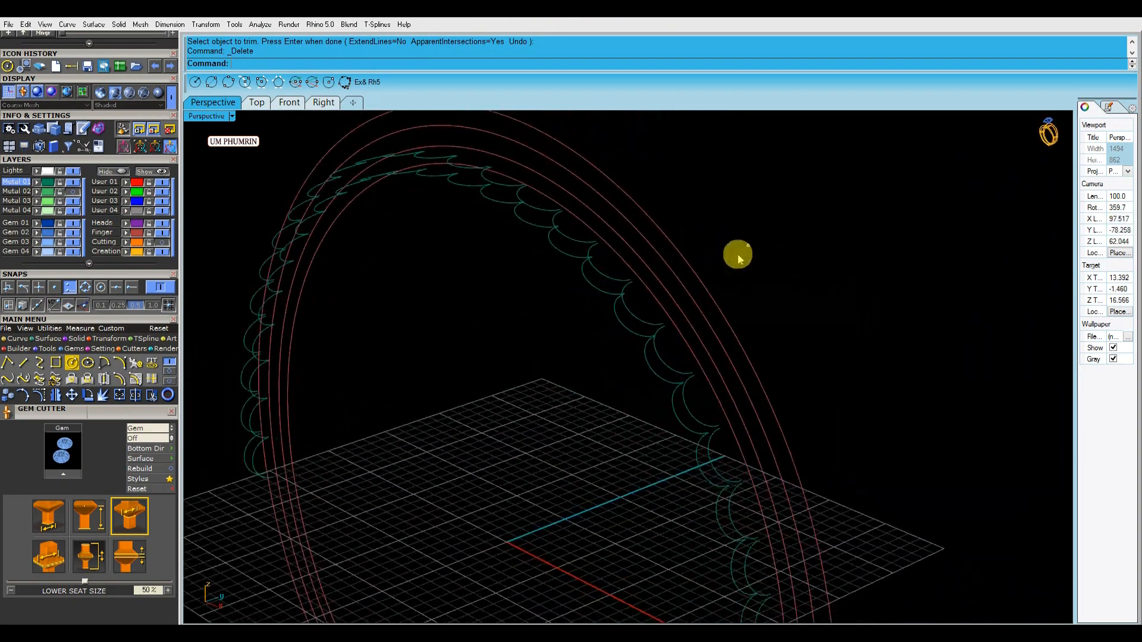
left_click(685, 302)
key("Escape")
- Select all the outer half-circle curves around the arch in the Front view and assign them to the User 02 layer
right_click_drag(524, 309, 795, 318)
scroll(732, 306, "down", 10)
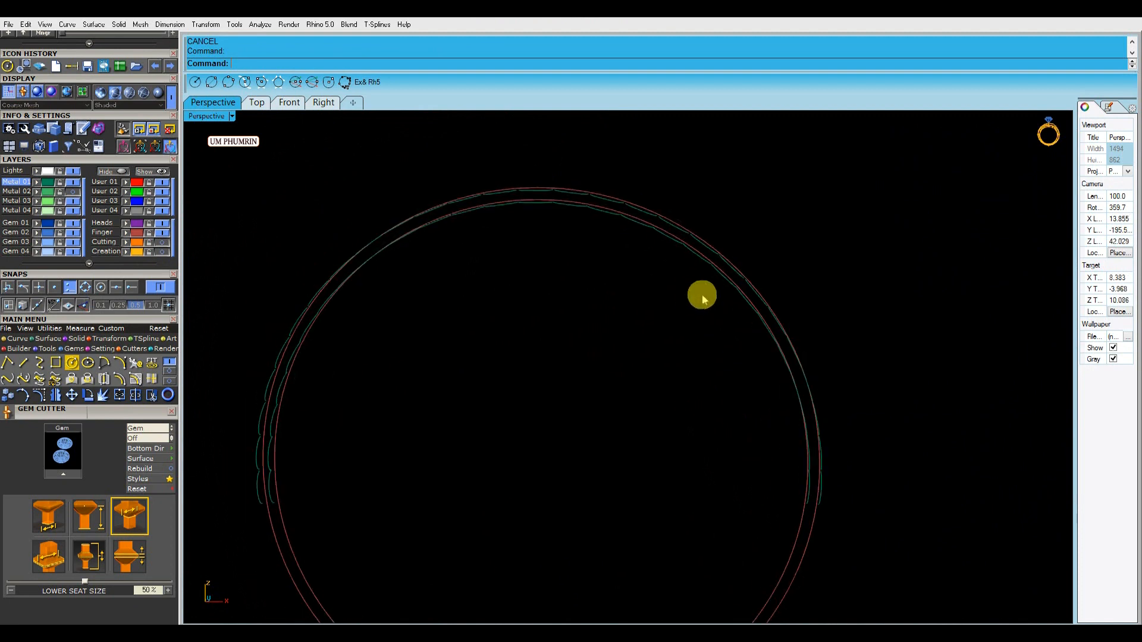
left_click(289, 102)
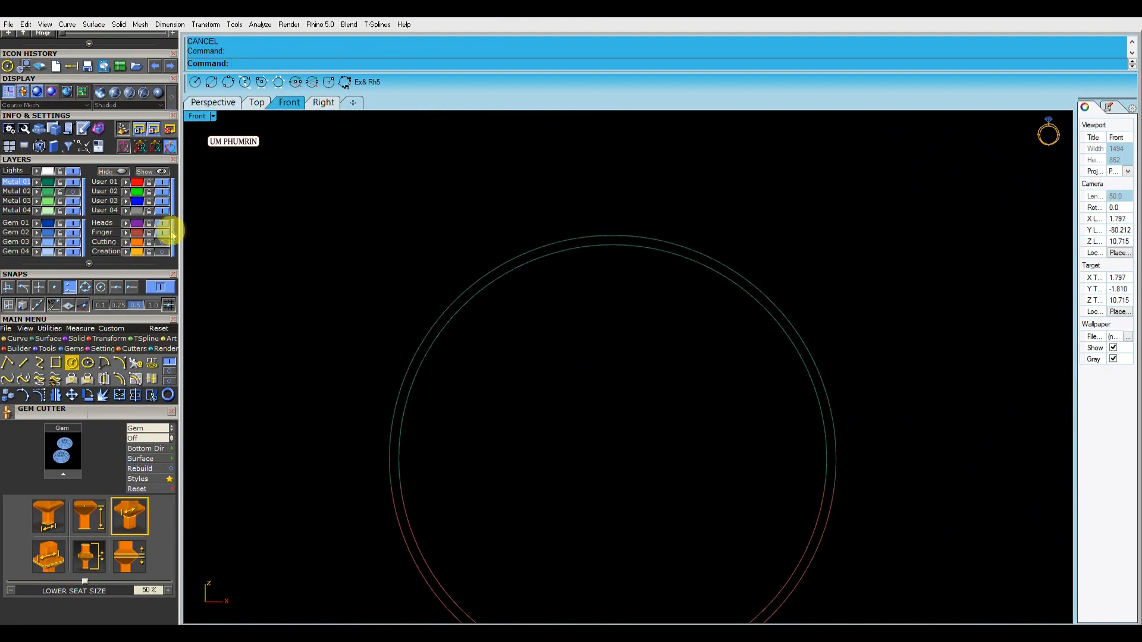
left_click_drag(662, 244, 663, 244)
scroll(674, 242, "up", 5)
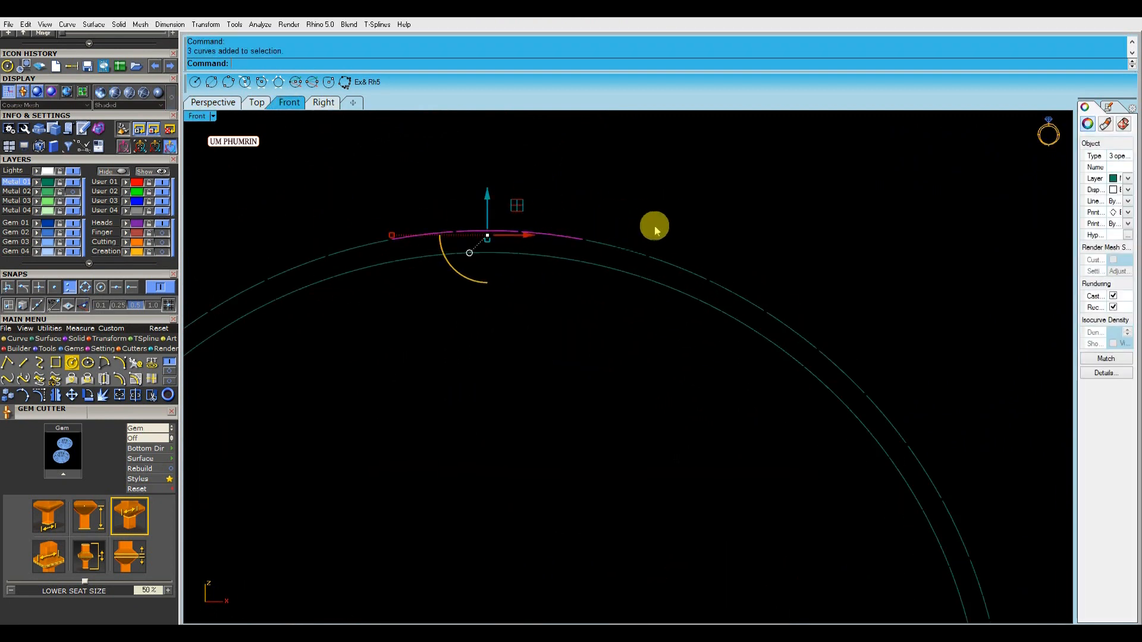
left_click_drag(721, 317, 700, 348, "shift")
right_click_drag(780, 334, 700, 315)
left_click_drag(700, 315, 676, 355, "shift")
left_click(750, 436, "shift")
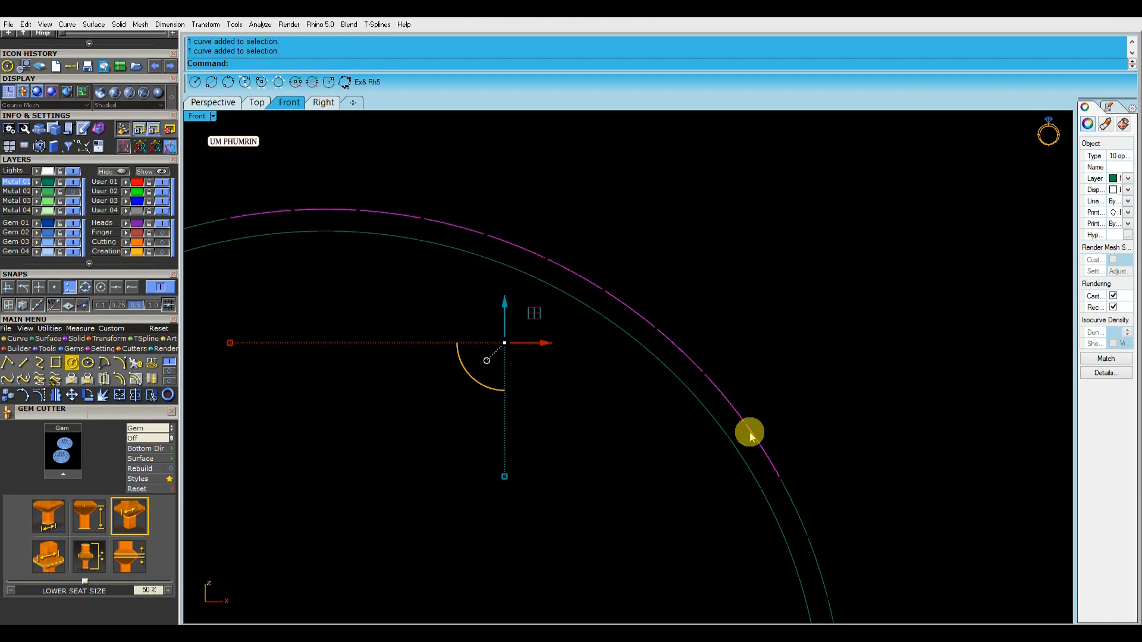
scroll(710, 321, "down", 5)
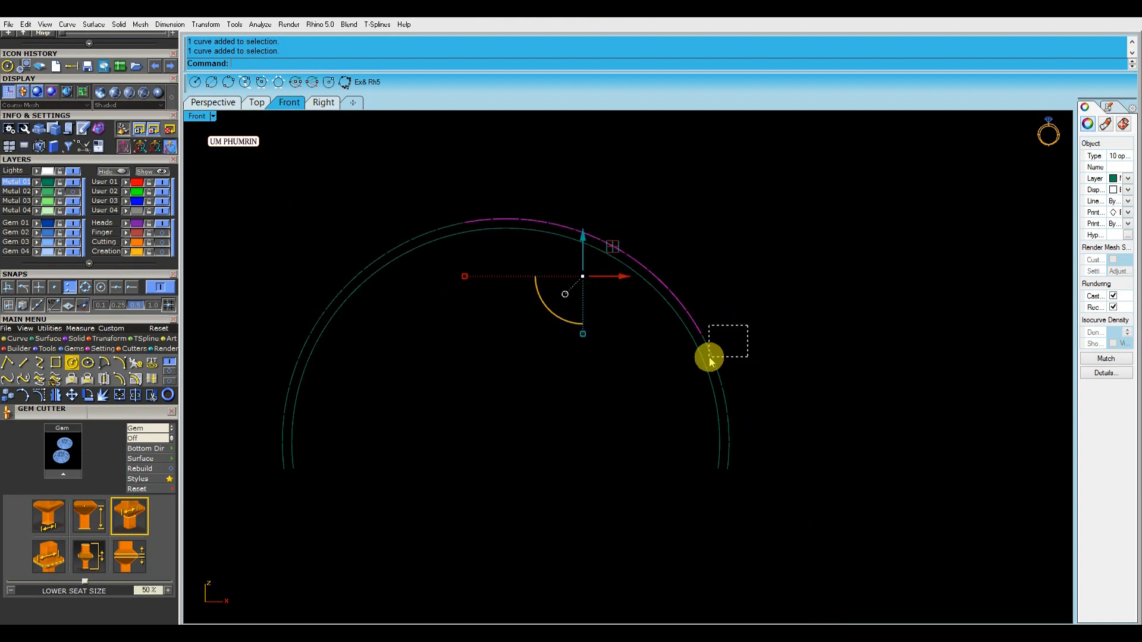
left_click_drag(710, 359, 709, 359, "shift")
scroll(752, 404, "up", 3)
left_click_drag(734, 560, 733, 562, "shift")
scroll(714, 312, "down", 4)
right_click_drag(740, 319, 874, 384)
scroll(511, 208, "up", 6)
left_click_drag(518, 210, 482, 258, "shift")
left_click_drag(435, 243, 409, 289, "shift")
right_click_drag(408, 266, 485, 213)
right_click_drag(367, 317, 482, 216)
left_click_drag(431, 224, 390, 307, "shift")
right_click_drag(398, 294, 457, 155)
scroll(457, 155, "up", 6)
left_click_drag(416, 298, 359, 225, "shift")
left_click_drag(393, 343, 358, 287, "shift")
right_click_drag(358, 287, 488, 155)
left_click_drag(452, 369, 397, 333, "shift")
right_click_drag(452, 369, 436, 262)
left_click_drag(423, 369, 373, 333, "shift")
left_click_drag(405, 459, 313, 375, "shift")
scroll(357, 411, "down", 10)
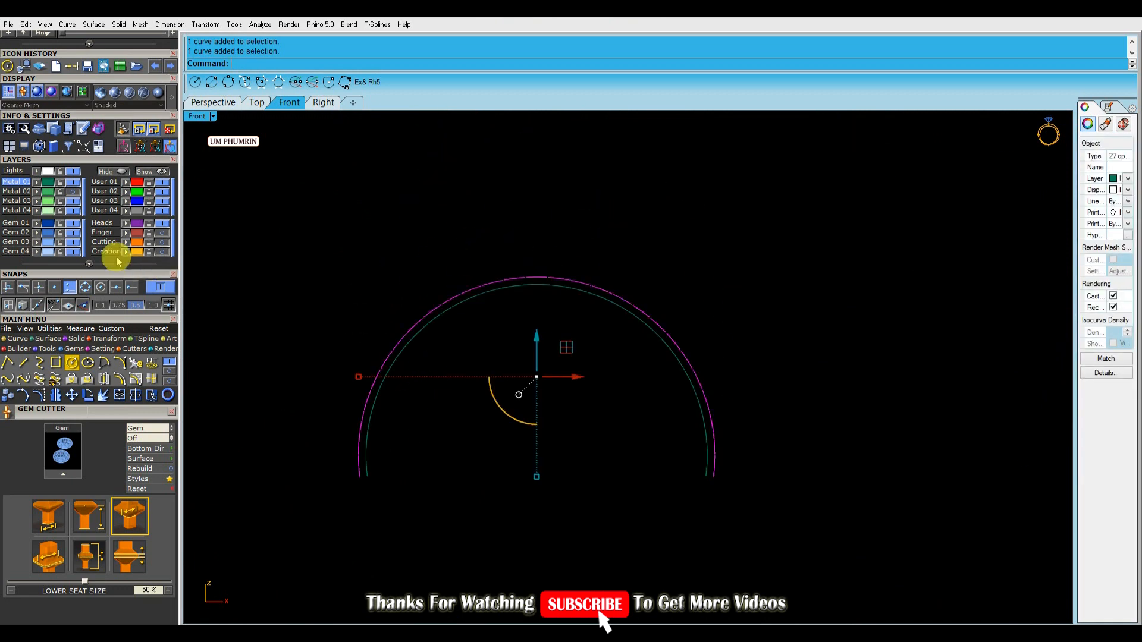
left_click(412, 212)
- Select the inner half-circle curves remaining on Metal 01 and assign them to the User 03 layer
right_click_drag(608, 257, 684, 291)
right_click(48, 183)
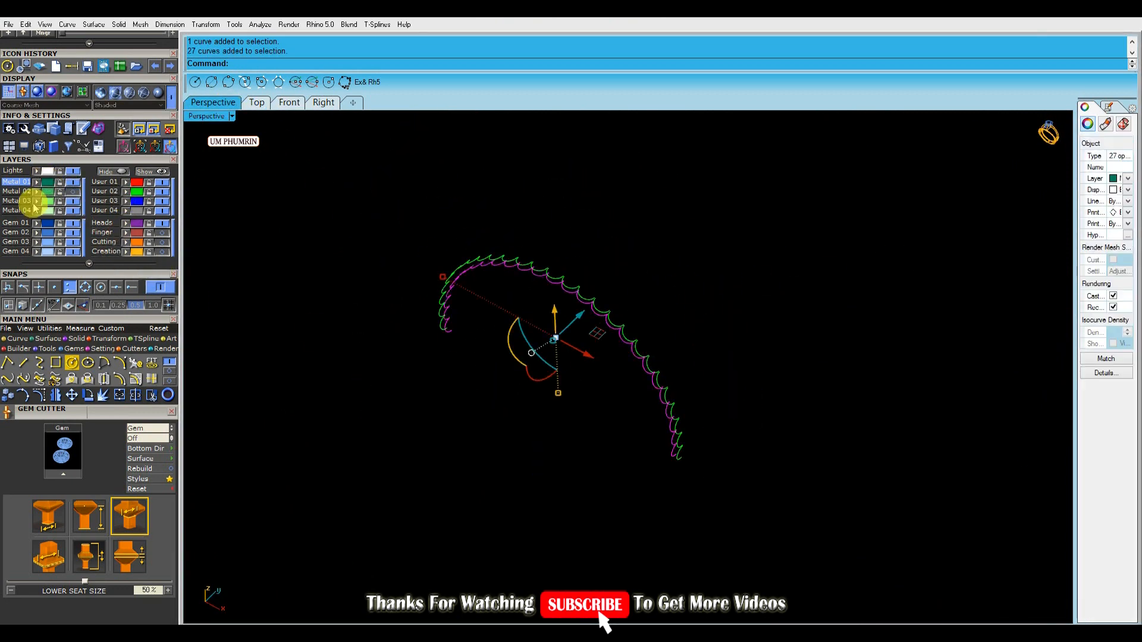
left_click(137, 201)
left_click(375, 189)
right_click_drag(375, 189, 359, 221)
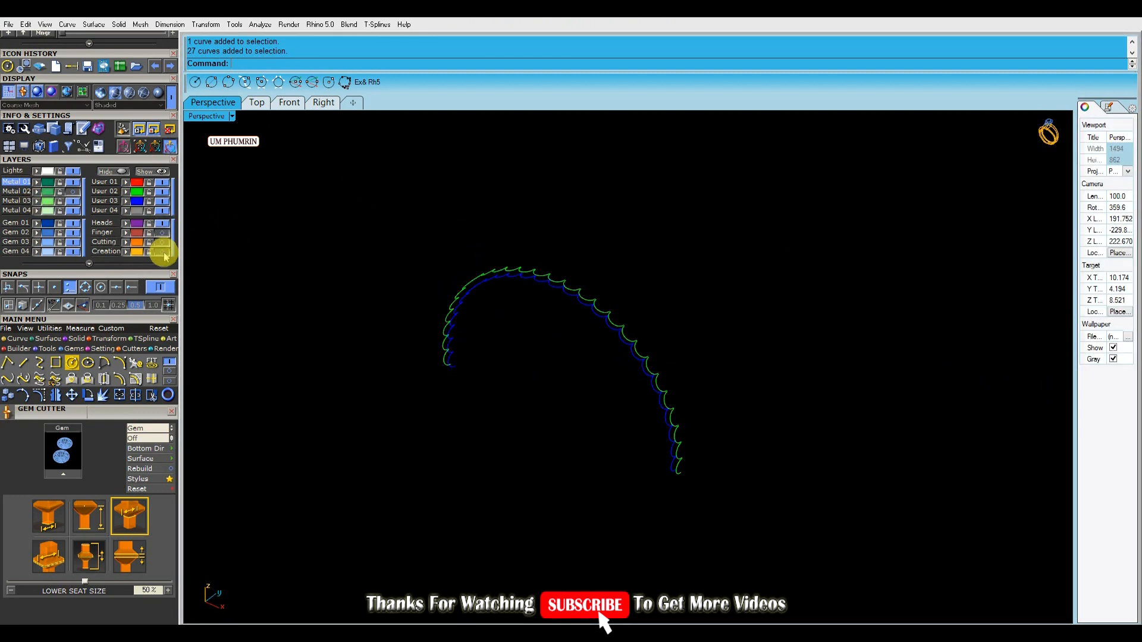
- Show the Finger layer and extrude the inner ring circle sideways into a wide band surface beyond the half-circle curves
left_click(164, 234)
right_click_drag(511, 300, 622, 297)
scroll(601, 277, "up", 4)
left_click(609, 280)
left_click(642, 302)
left_click(617, 302)
type("e")
key("Return")
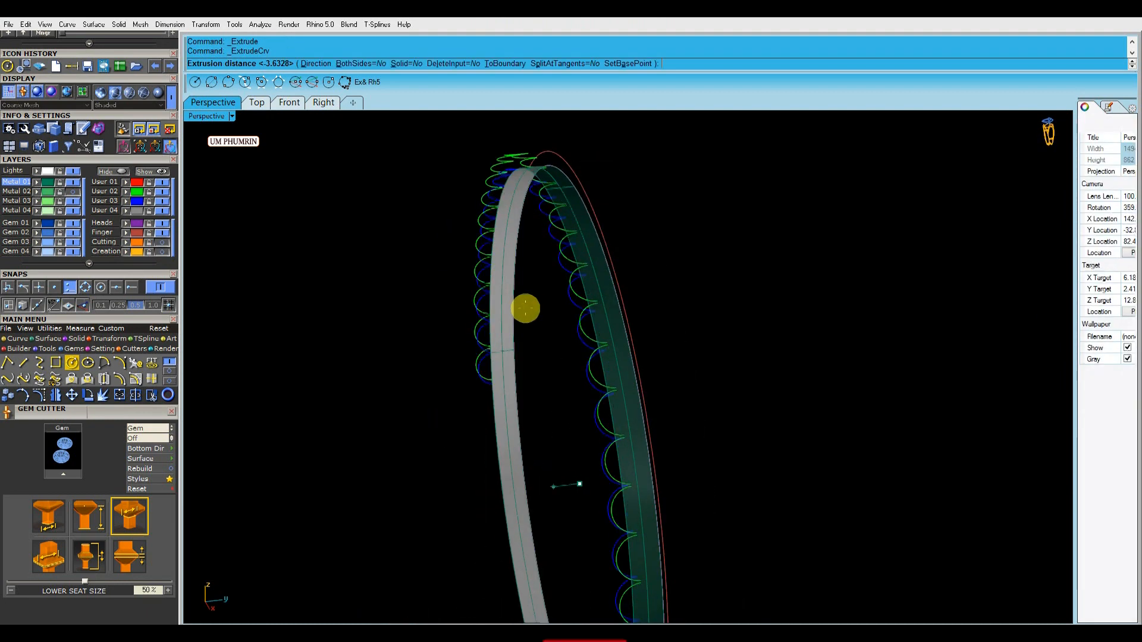
left_click(451, 325)
right_click_drag(455, 327, 438, 286)
- Hide the Finger layer and the outer half-circle curves on the User 02 layer
left_click(164, 236)
right_click_drag(773, 287, 704, 308)
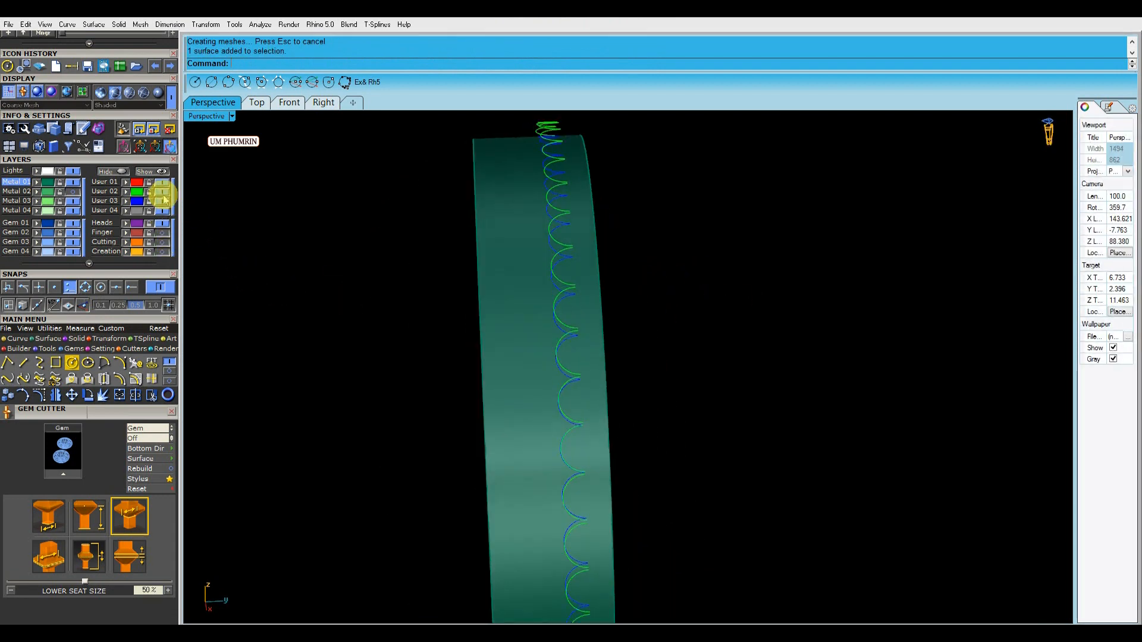
scroll(561, 301, "up", 5)
scroll(559, 301, "down", 3)
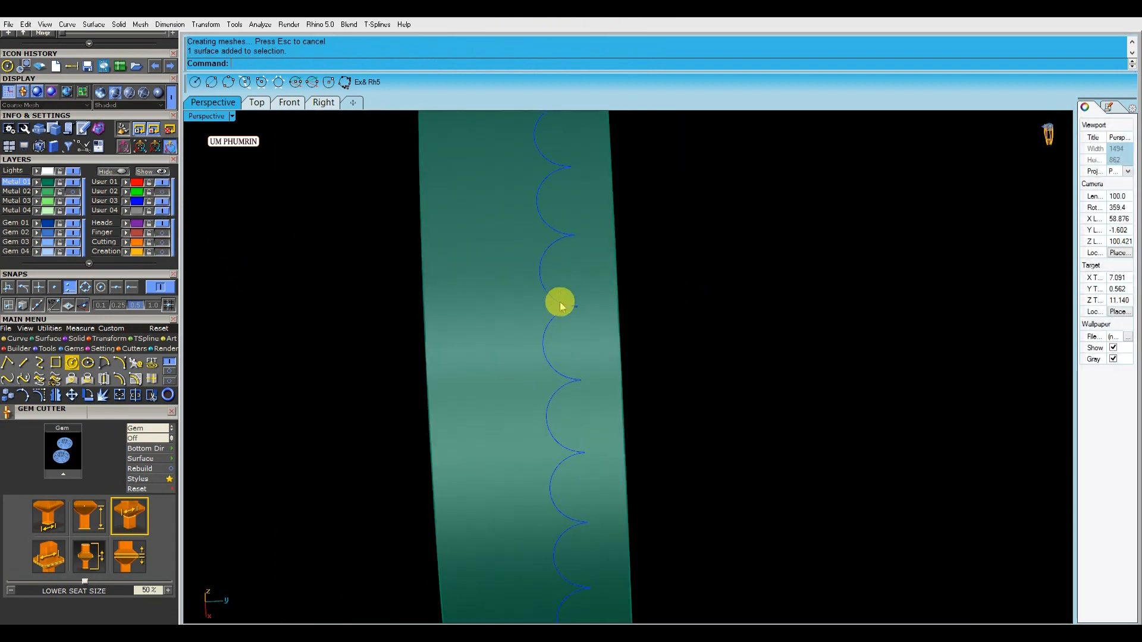
scroll(563, 309, "up", 3)
scroll(565, 313, "down", 3)
- Examine in the Top view how the inner half-circle curves line up with the gems and prongs
right_click_drag(520, 302, 661, 403)
left_click(257, 105)
scroll(523, 393, "up", 10)
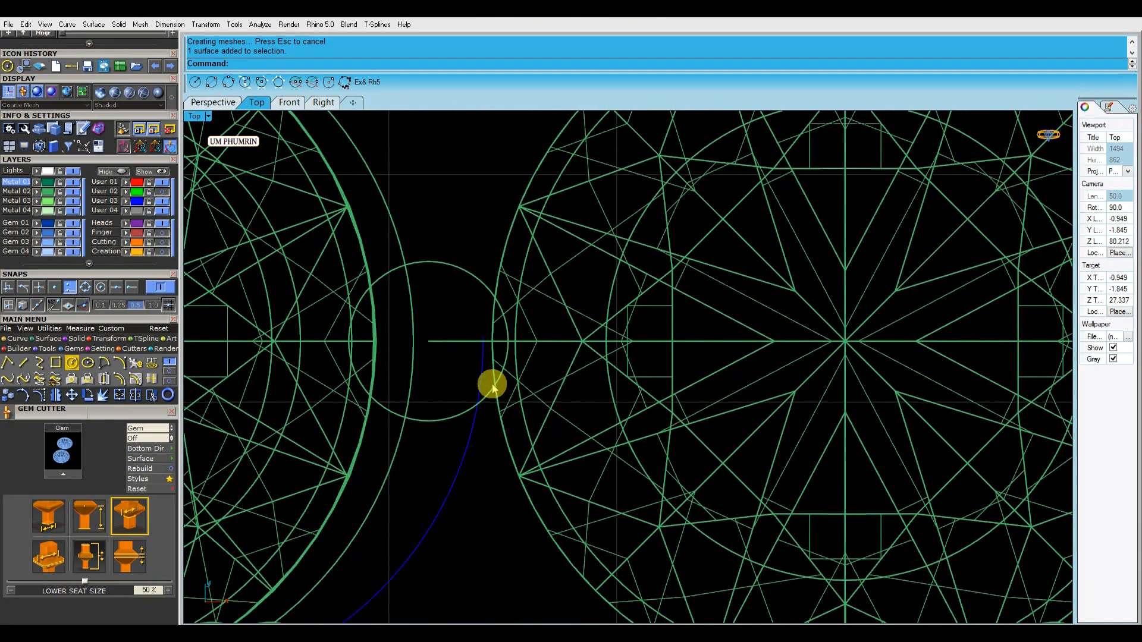
scroll(500, 392, "down", 3)
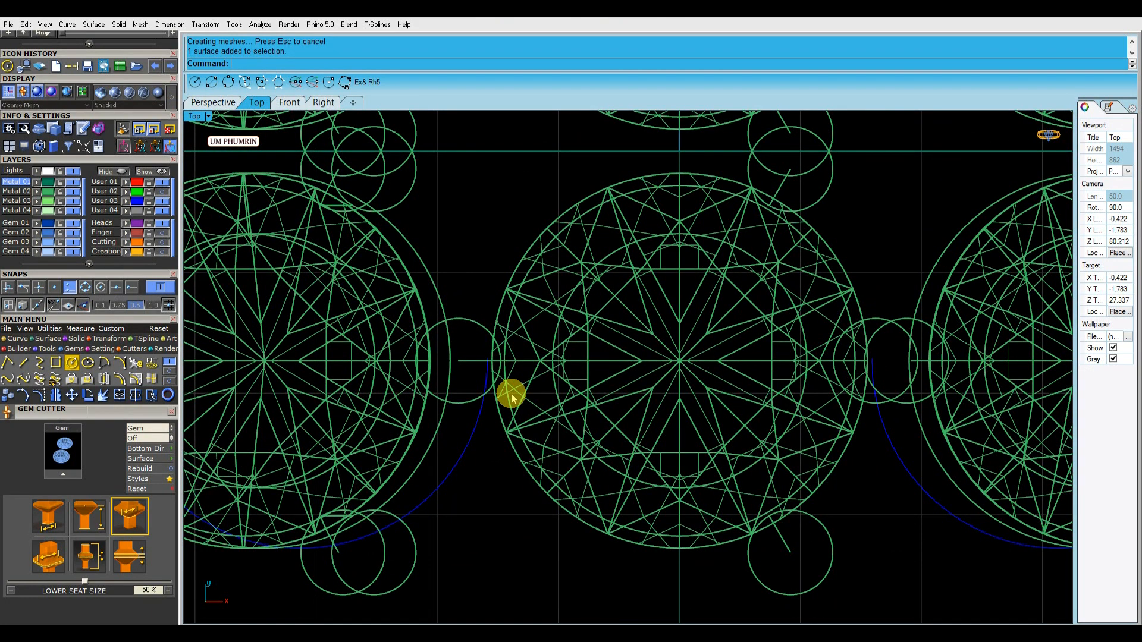
scroll(540, 405, "down", 6)
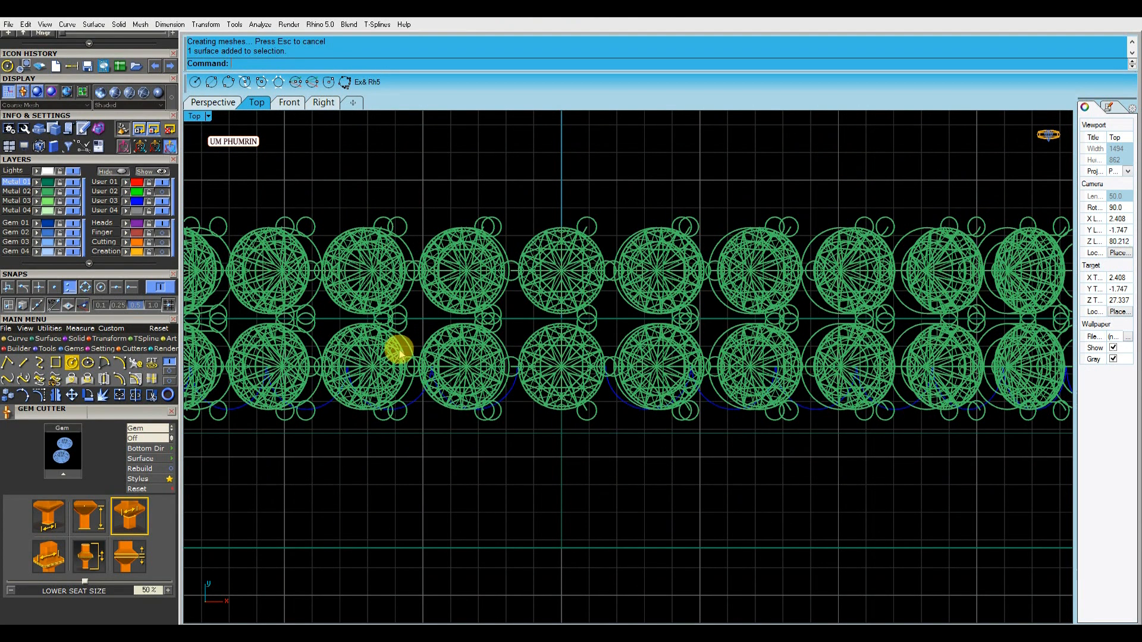
- Hide the Metal 02 layer and draw a straight line across the band surface, just below the tips of the inner half-circle curves
left_click(74, 192)
scroll(623, 273, "down", 3)
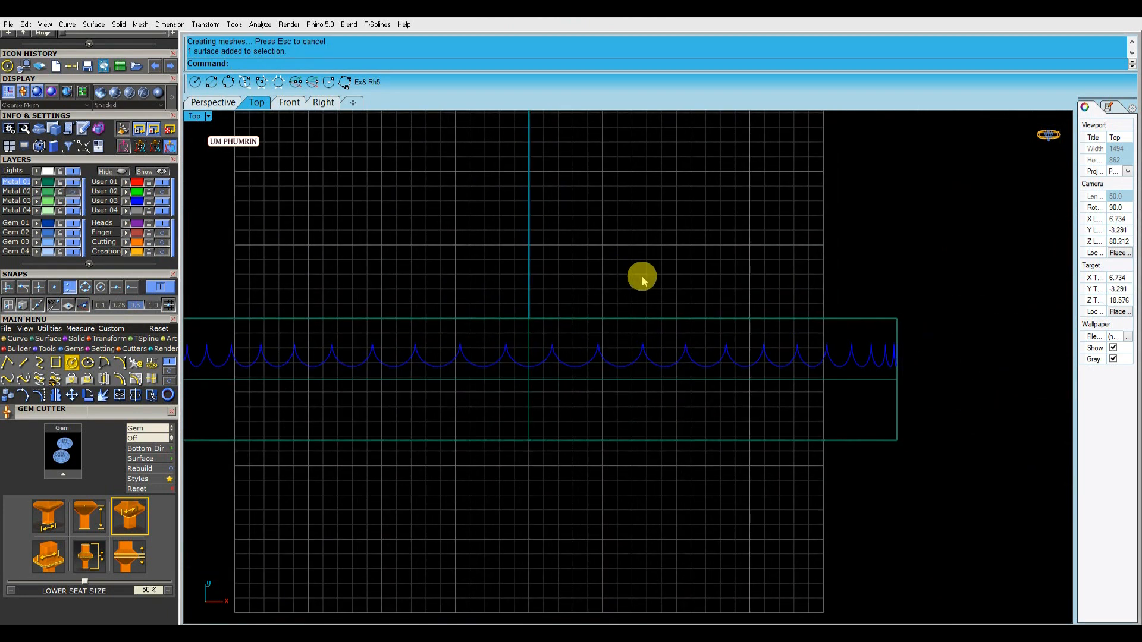
left_click(252, 331)
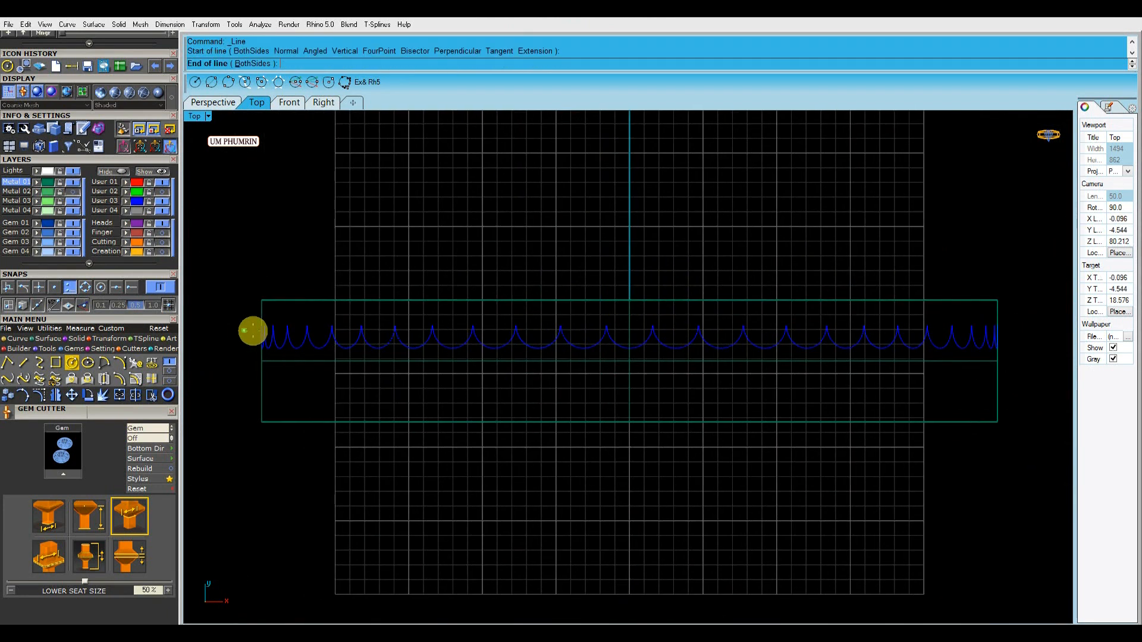
left_click(1041, 326)
scroll(595, 321, "up", 5)
left_click(672, 318)
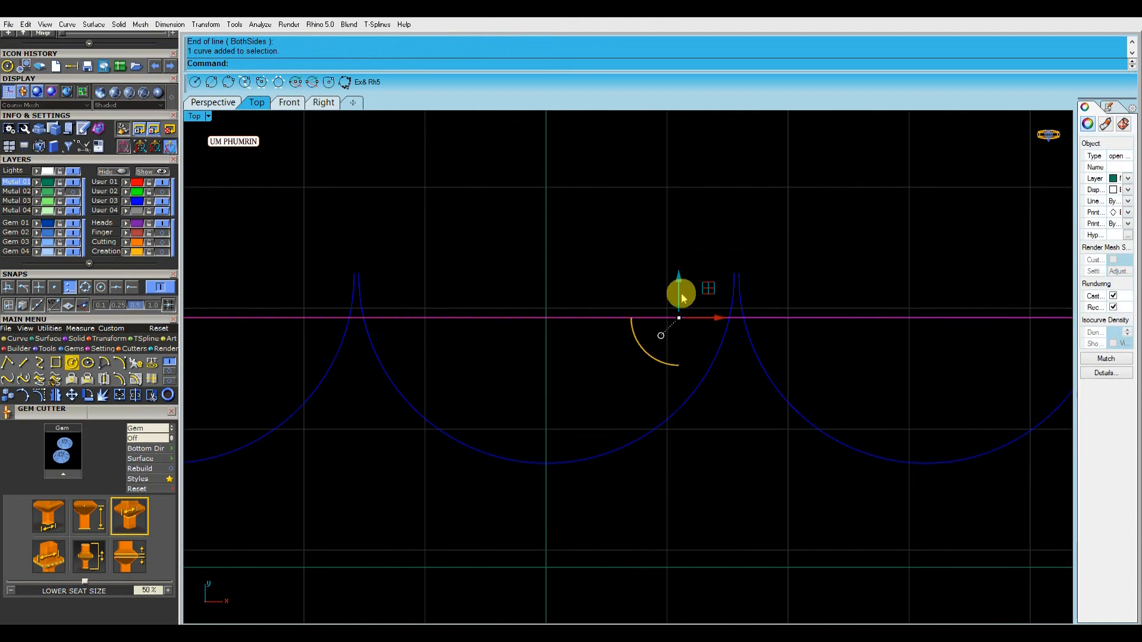
scroll(655, 311, "down", 4)
left_click(594, 246)
- Transfer the line onto the inner band surface as a ring curve and delete the straight line
scroll(594, 248, "down", 7)
key("ctrl+shift+s")
left_click(619, 279)
key("Return")
left_click(594, 213)
key("Delete")
- Delete the inner band surface and the leftover curves, keeping the half-circles and the ring curve through their tips
left_click(220, 103)
left_click(706, 433)
right_click_drag(715, 360, 480, 408)
key("Delete")
scroll(675, 357, "up", 6)
left_click(662, 378)
left_click_drag(451, 440, 427, 417)
left_click(630, 444)
right_click_drag(630, 443, 512, 432)
scroll(677, 416, "up", 6)
left_click(657, 432)
left_click(652, 435, "shift")
key("Delete")
- Select the ring curve together with all the inner half-circle curves for trimming against each other
scroll(759, 244, "down", 8)
right_click_drag(759, 245, 739, 256)
scroll(738, 258, "up", 3)
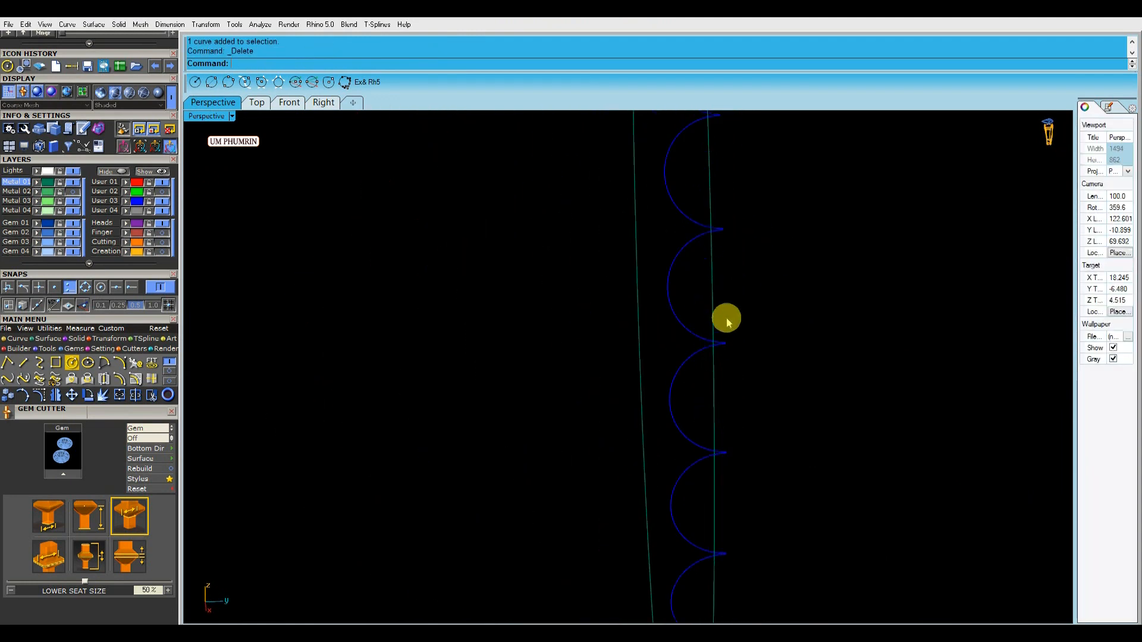
right_click_drag(727, 319, 777, 333)
left_click(325, 107)
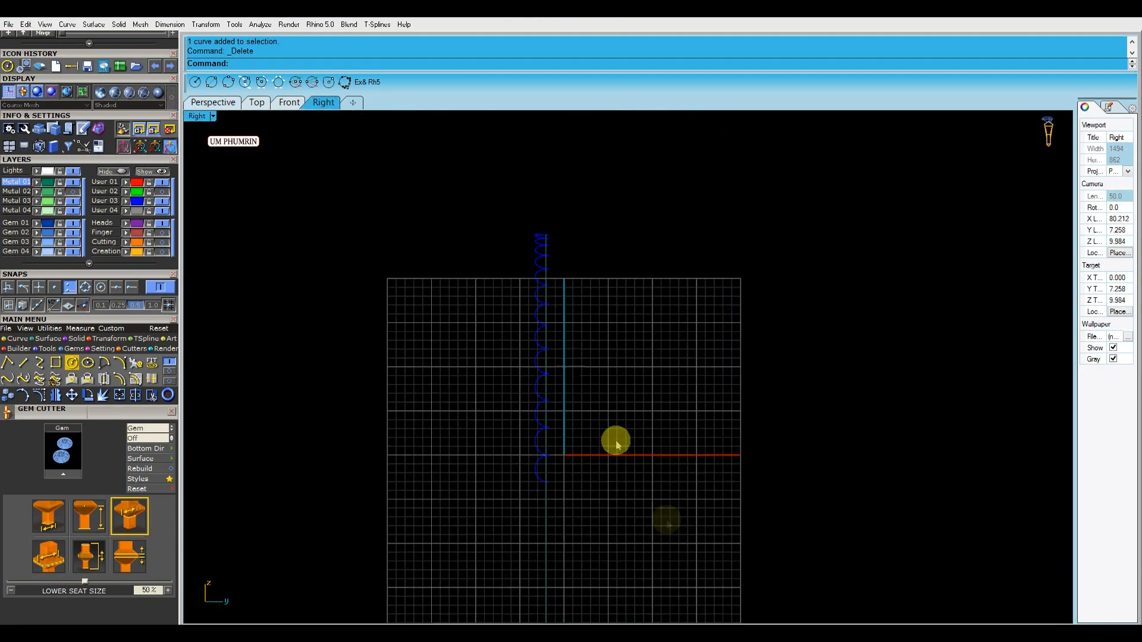
left_click_drag(615, 441, 427, 408)
scroll(526, 419, "up", 7)
right_click_drag(564, 464, 553, 358)
scroll(554, 265, "up", 9)
scroll(533, 285, "up", 12)
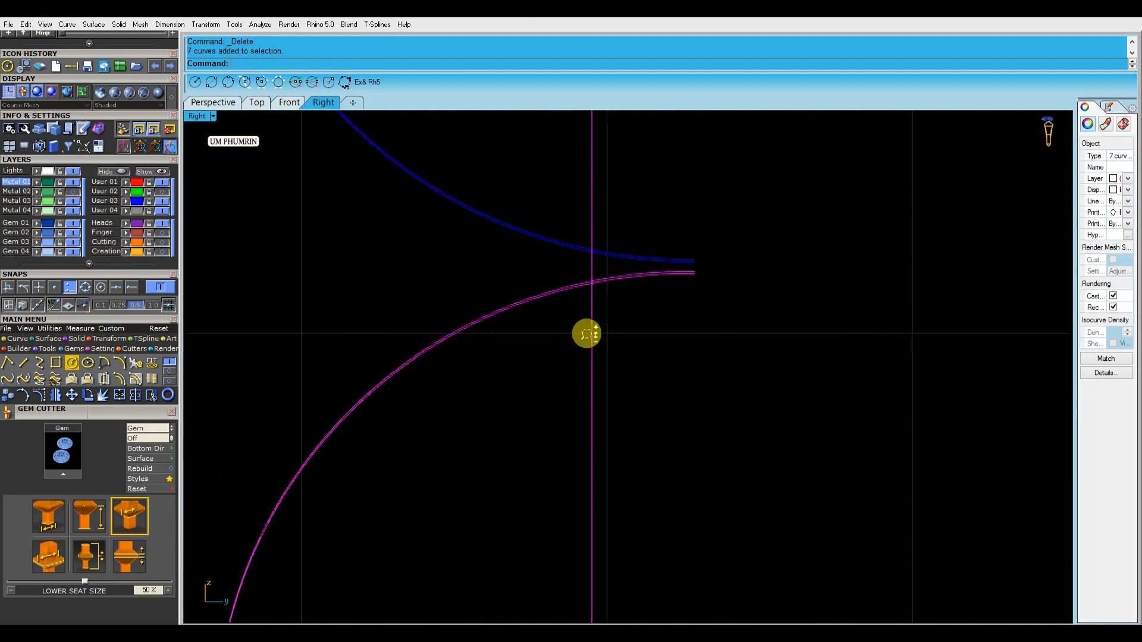
scroll(585, 290, "down", 20)
left_click(699, 428)
left_click_drag(698, 427, 484, 180)
left_click(630, 363)
right_click_drag(631, 363, 655, 476)
scroll(655, 476, "down", 6)
left_click_drag(682, 490, 511, 268)
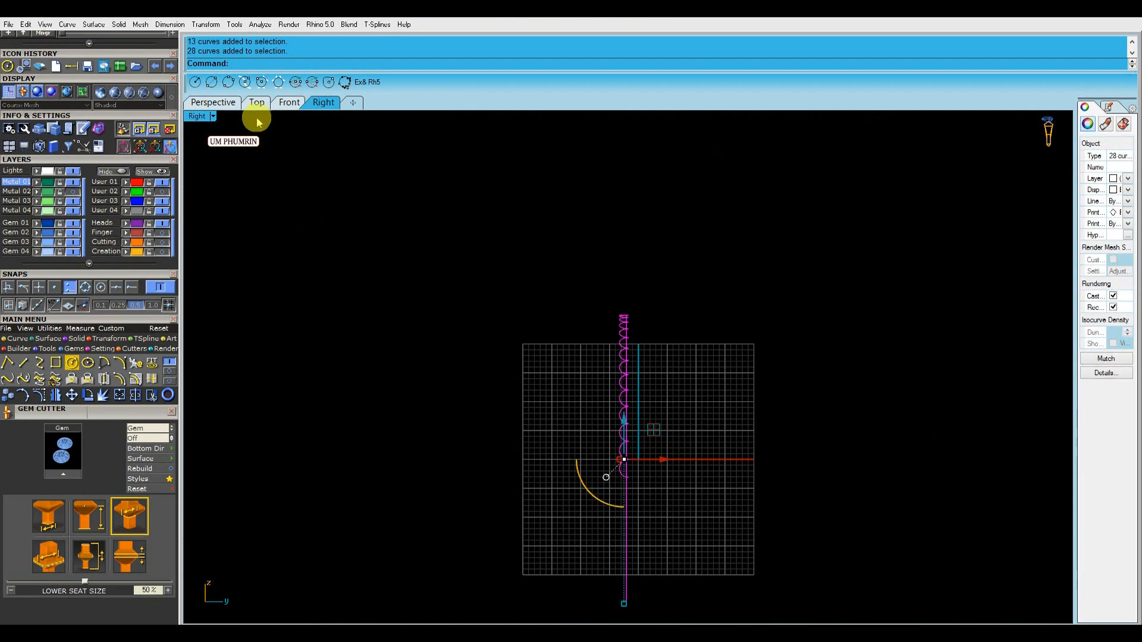
left_click(219, 104)
scroll(718, 401, "up", 5)
right_click_drag(659, 347, 797, 361)
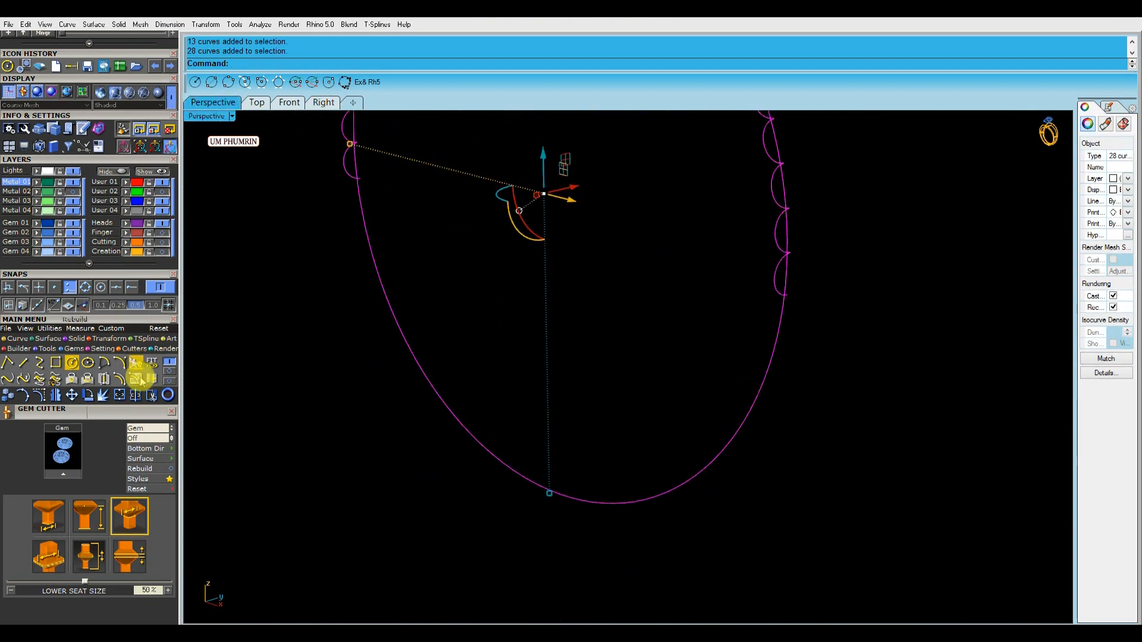
- Trim the half-circle tips, the ring segments inside each half-circle and the ring's lower part into a continuous inner scalloped outline
left_click(152, 394)
scroll(812, 288, "up", 8)
right_click_drag(610, 355, 545, 305)
scroll(602, 272, "up", 3)
scroll(577, 293, "up", 3)
left_click(467, 220)
right_click_drag(467, 220, 495, 253)
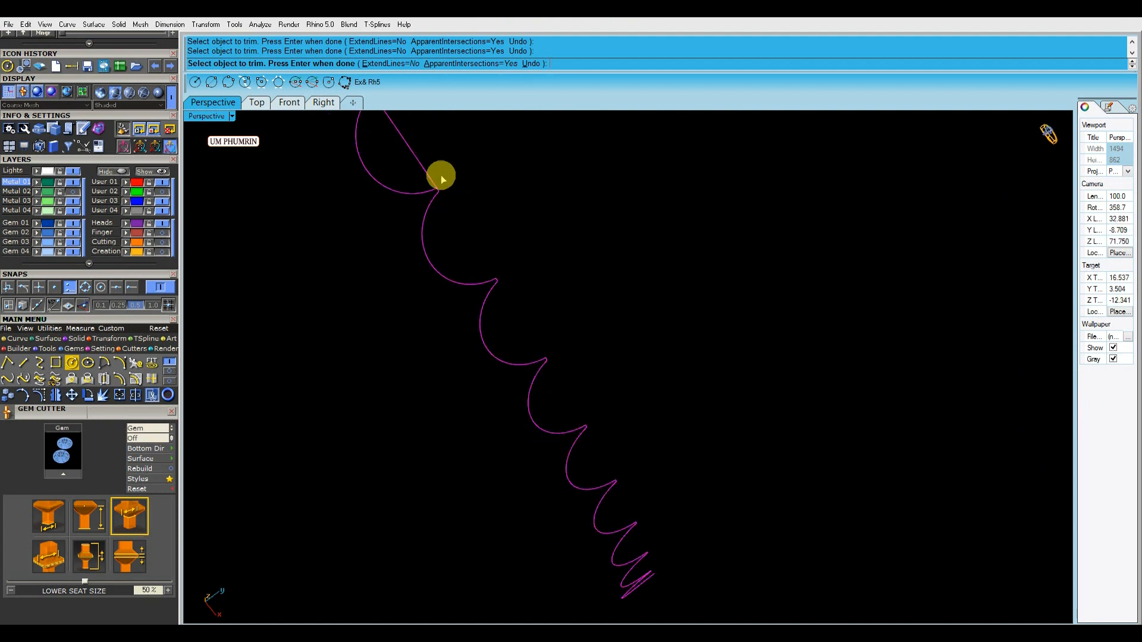
scroll(412, 164, "down", 4)
right_click_drag(456, 186, 723, 303)
scroll(657, 257, "up", 7)
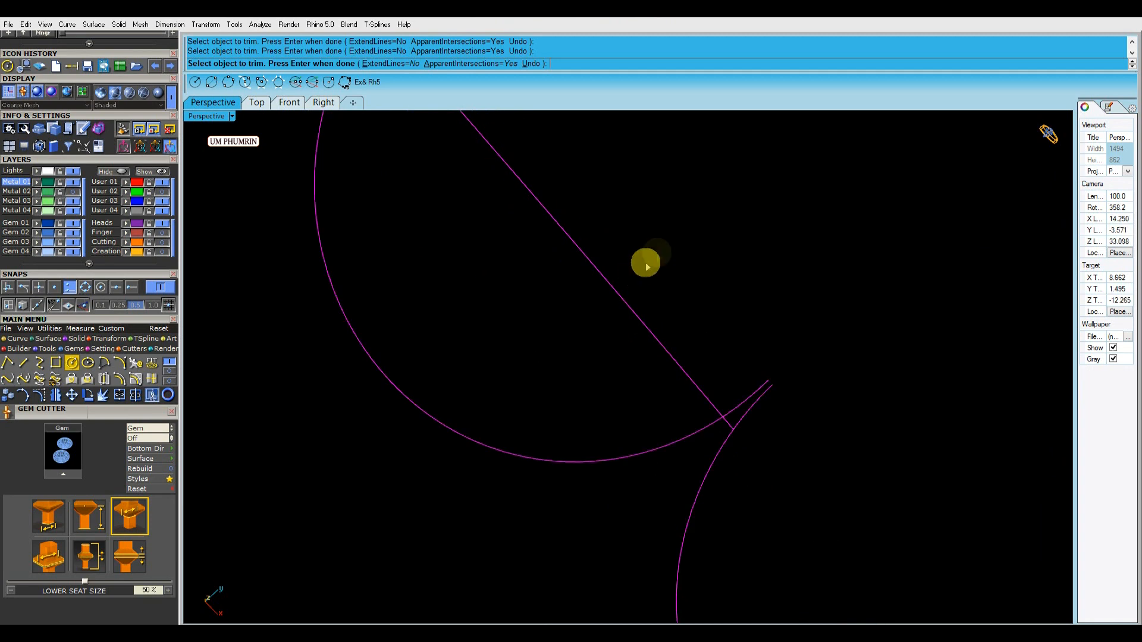
scroll(671, 319, "down", 5)
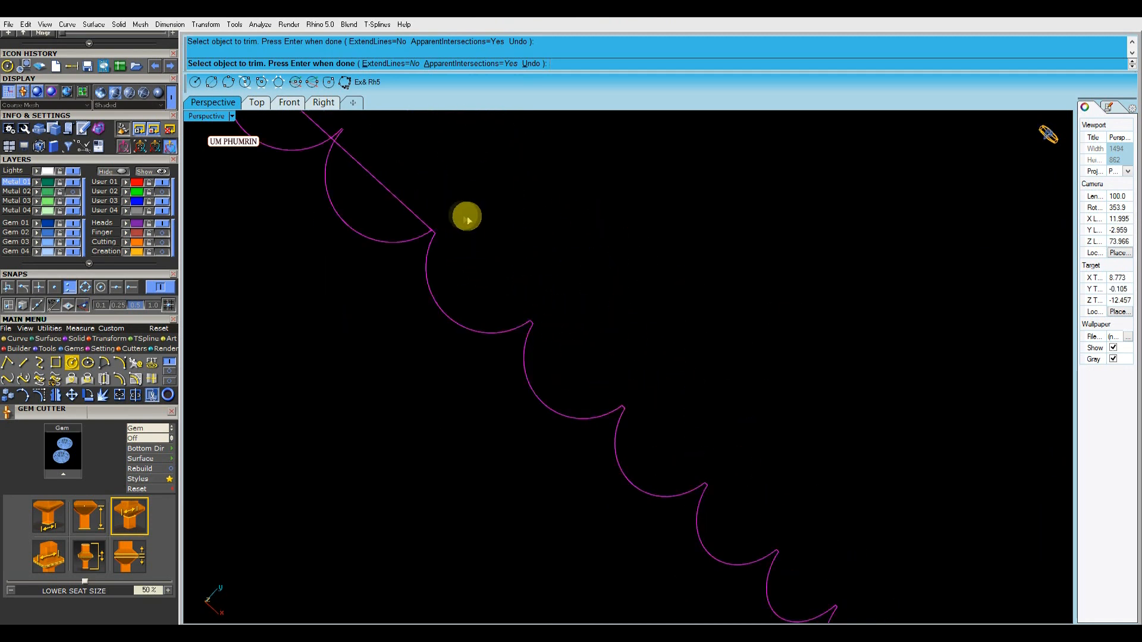
right_click_drag(467, 221, 432, 296)
right_click_drag(362, 373, 678, 380, "shift")
scroll(691, 338, "up", 4)
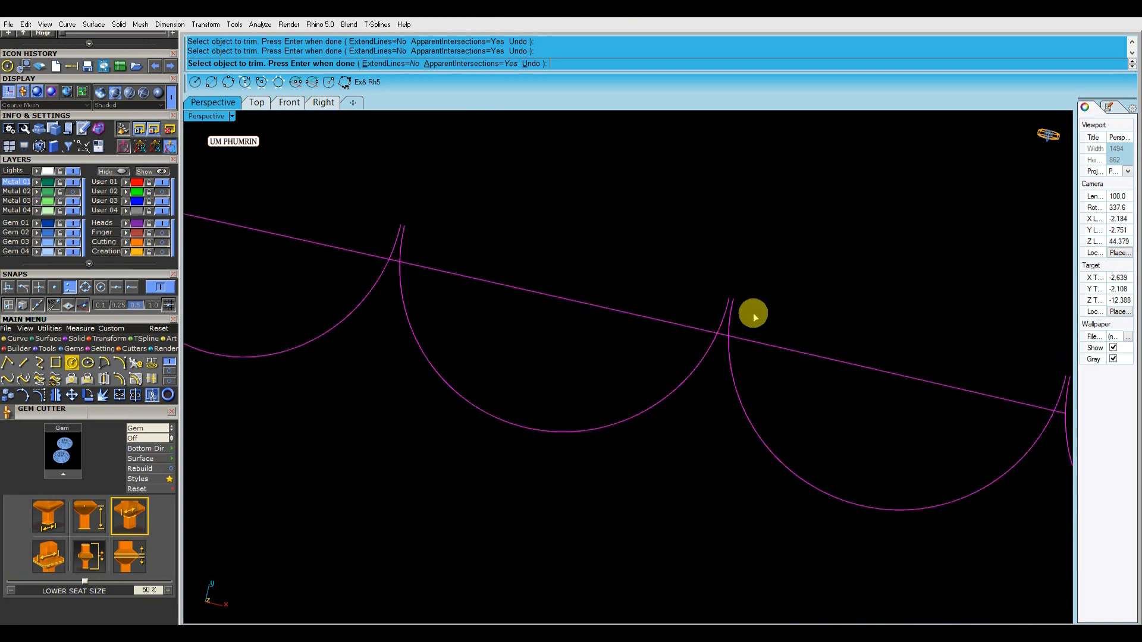
scroll(411, 238, "down", 3)
right_click_drag(671, 253, 777, 297, "shift")
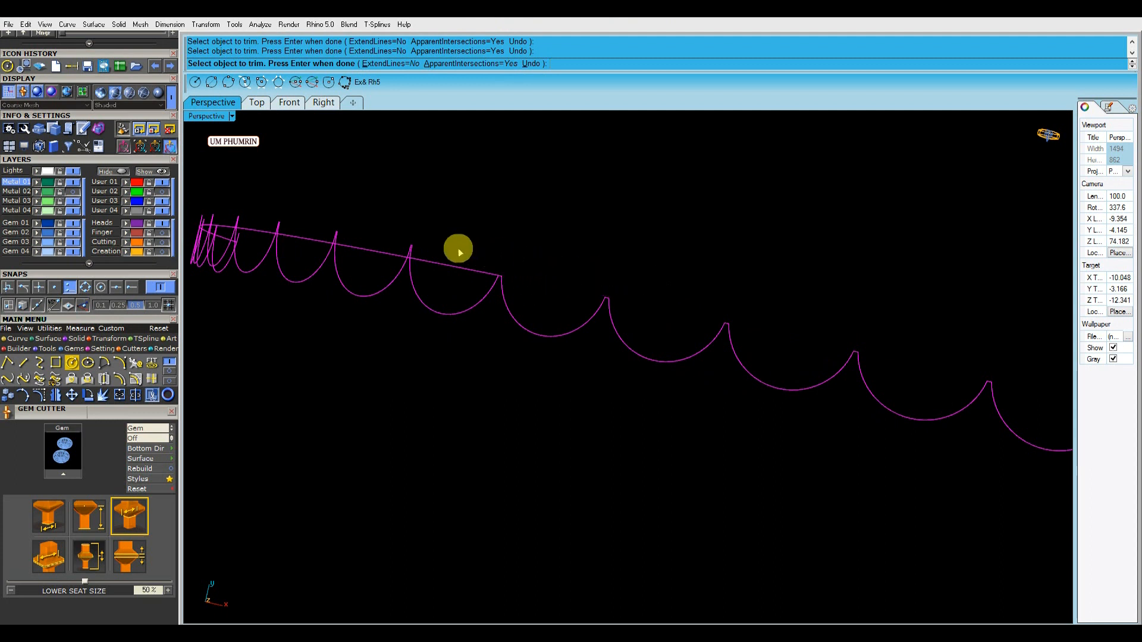
right_click_drag(452, 261, 604, 290)
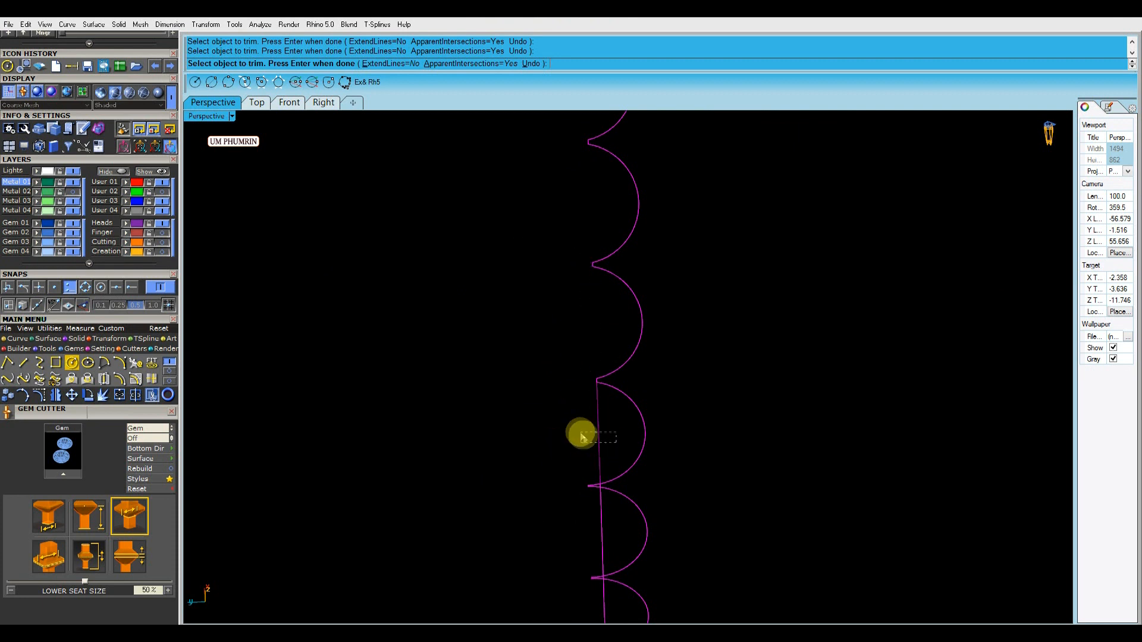
right_click_drag(582, 437, 603, 311)
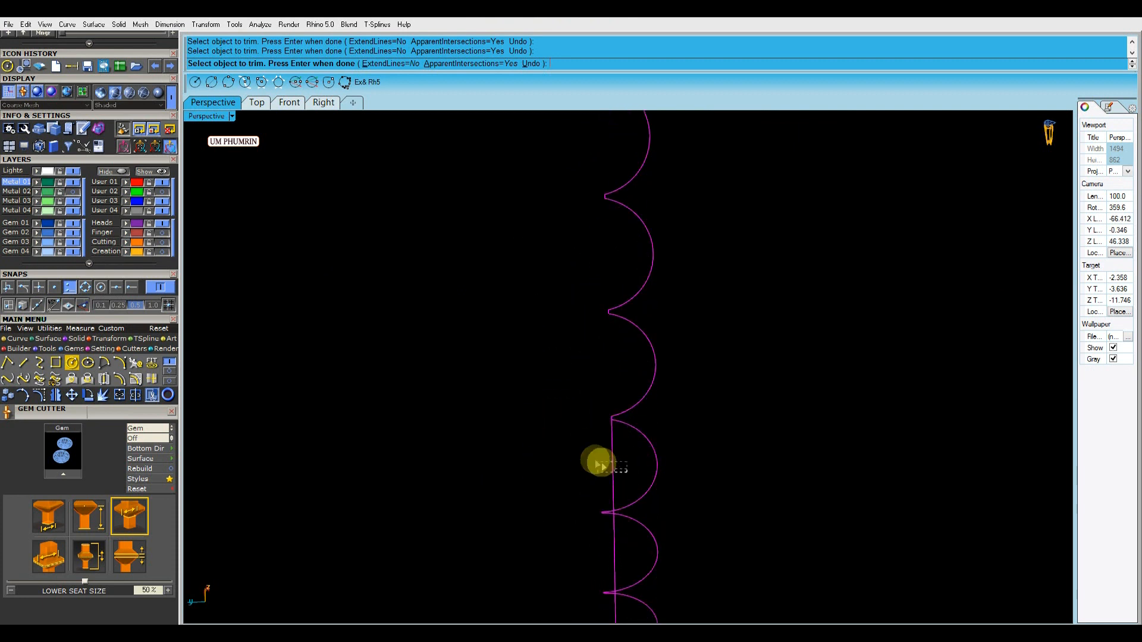
right_click_drag(621, 471, 596, 423)
right_click_drag(586, 554, 678, 466)
right_click(680, 468)
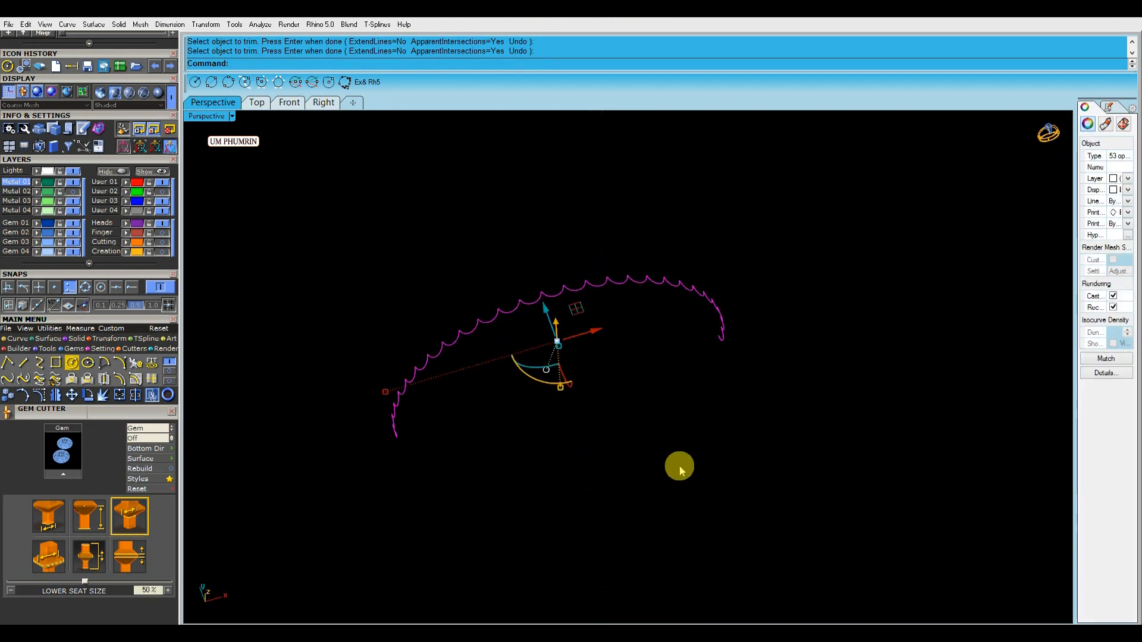
- Join all the trimmed inner curves into one scalloped curve
left_click(681, 469)
left_click(669, 282)
left_click(753, 282)
right_click_drag(754, 282, 711, 329)
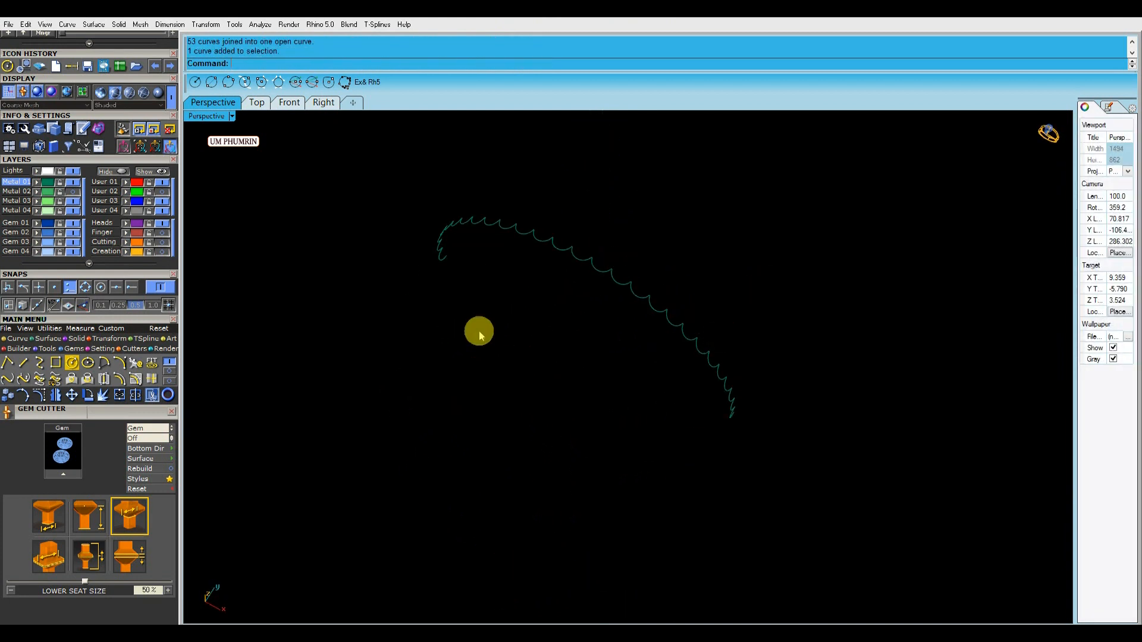
- Show the User 02 layer and compare its outer half-circle curves with the inner scalloped curve in the Top view
left_click(166, 253)
left_click(167, 253)
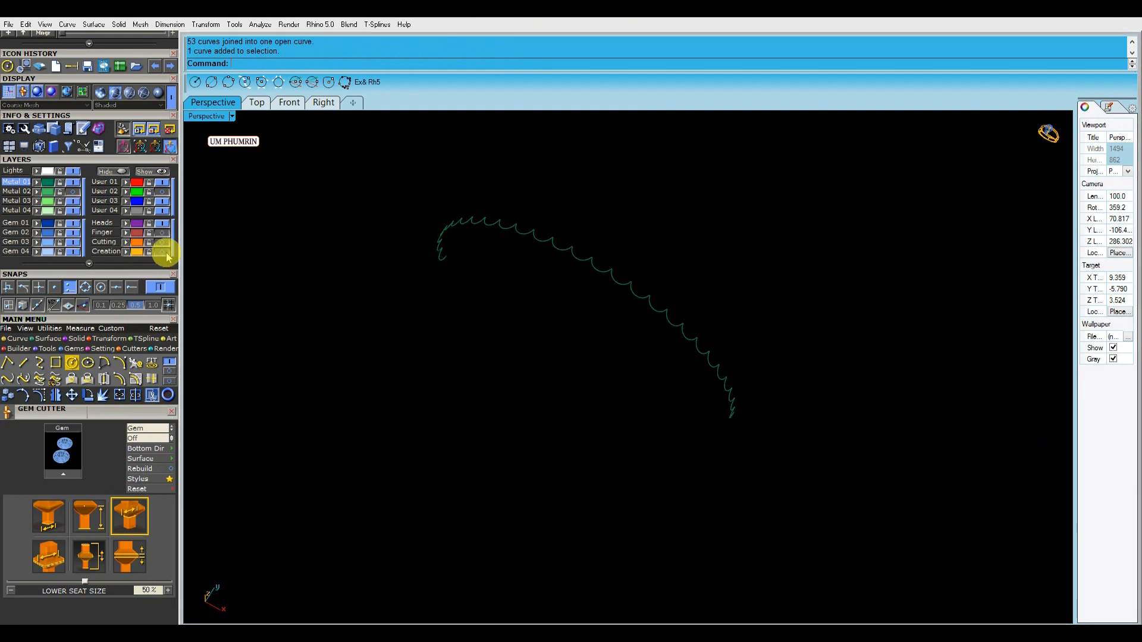
left_click(256, 103)
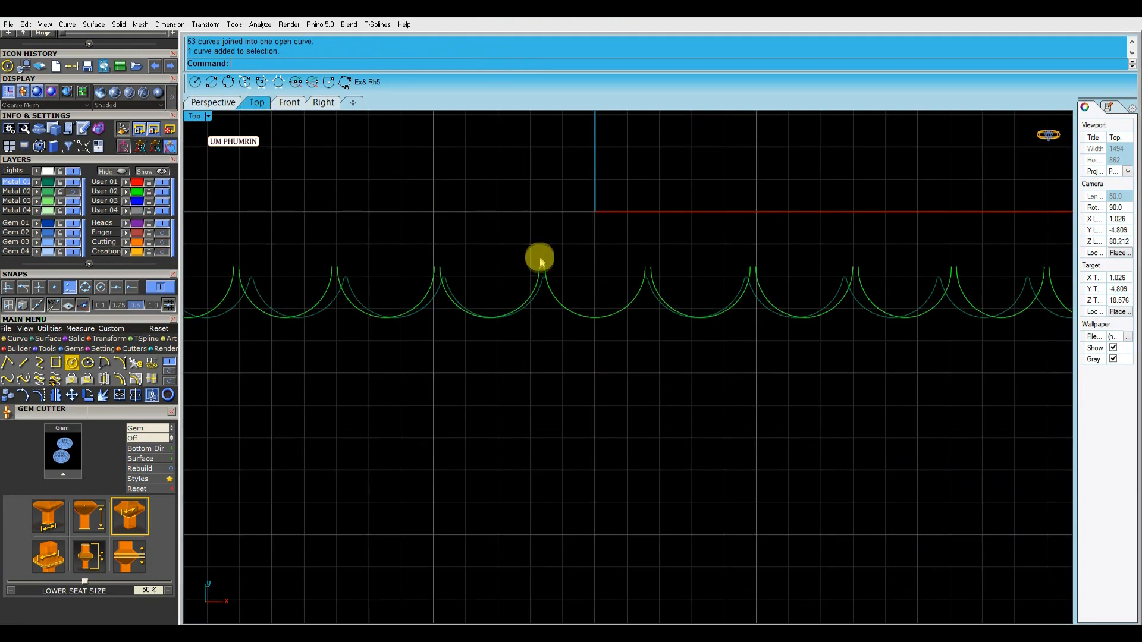
- Extrude the outer ring circle sideways into a wide band surface beyond the outer half-circle curves
left_click(213, 103)
right_click_drag(621, 181, 663, 314)
scroll(657, 226, "up", 5)
left_click(662, 227)
right_click(663, 312)
left_click(454, 292)
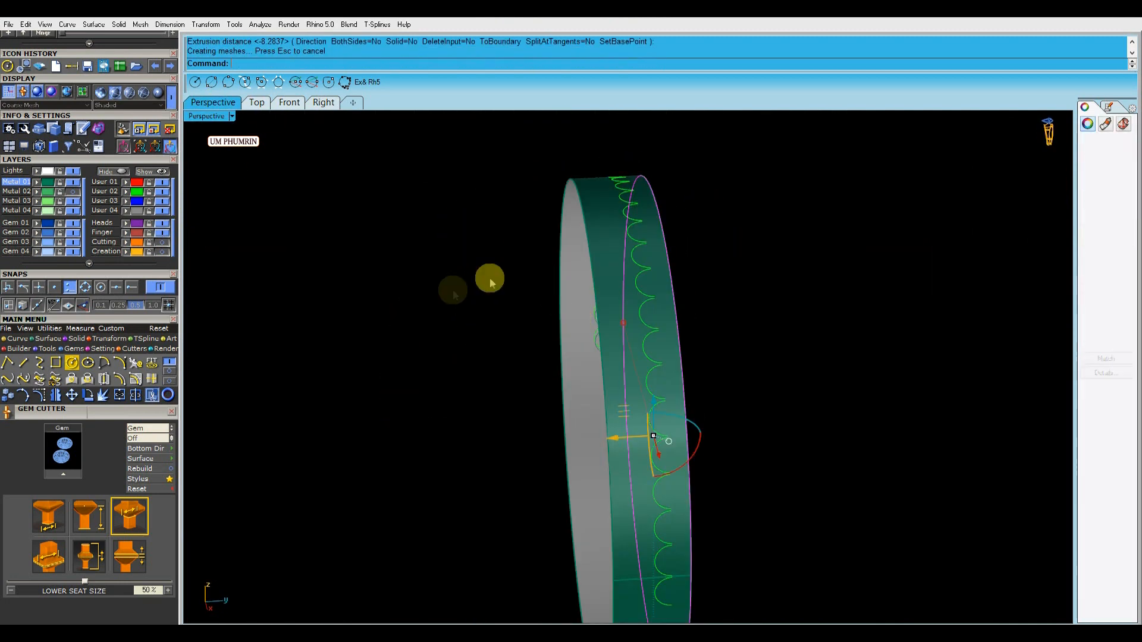
- Extract an isocurve from the outer band surface, level with the tips of the inner scalloped curve
left_click(257, 102)
scroll(606, 282, "up", 5)
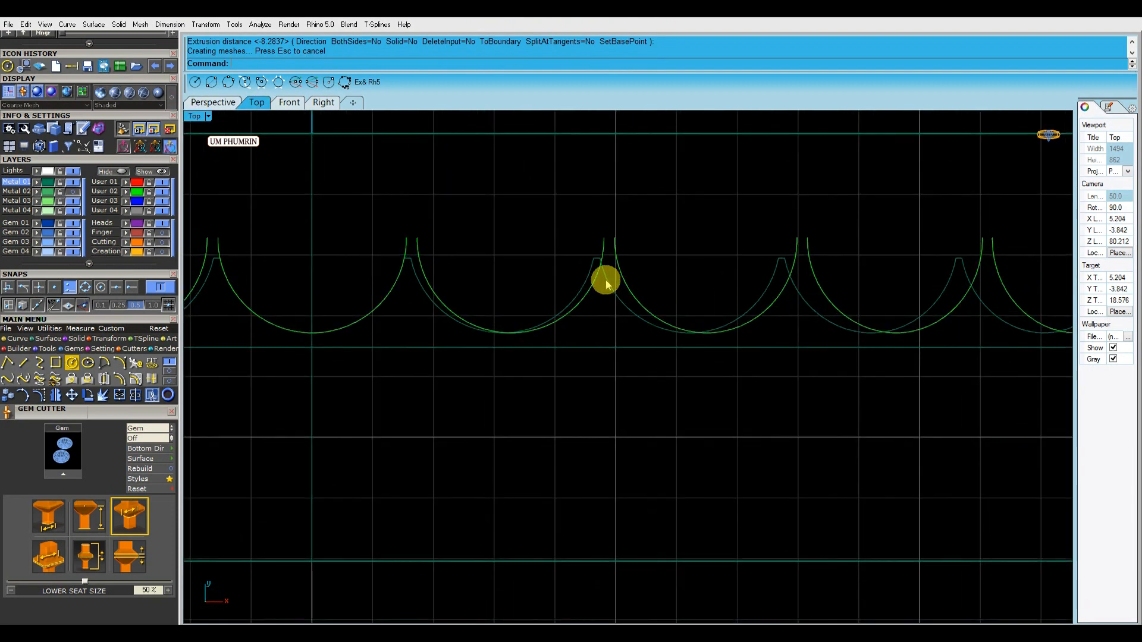
scroll(606, 282, "down", 4)
type("ext")
key("Return")
left_click(479, 230)
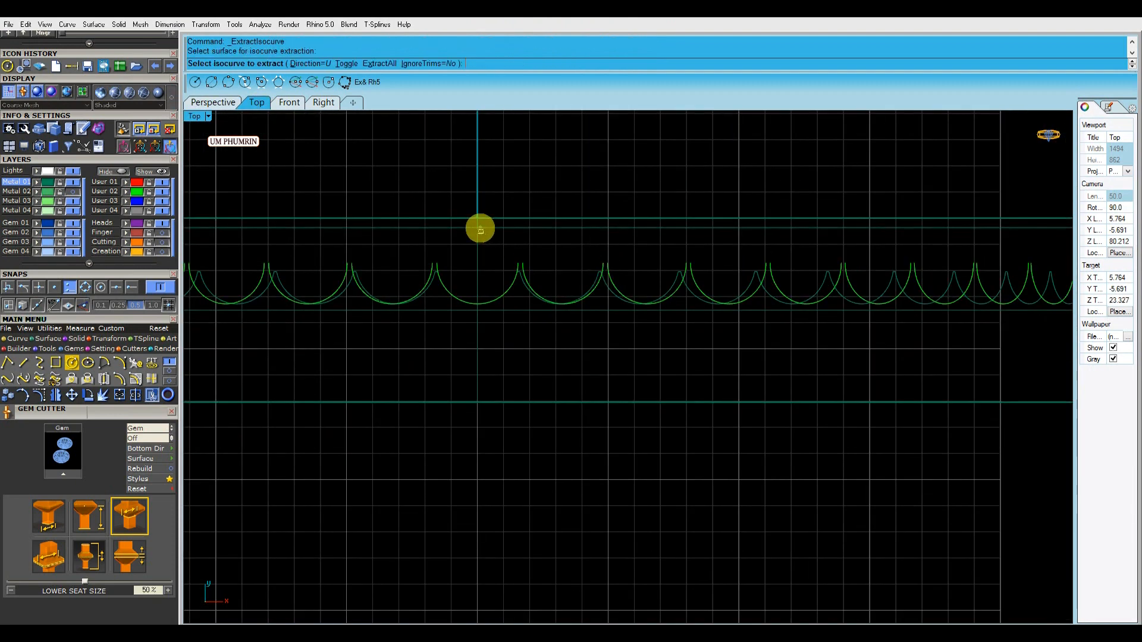
scroll(503, 270, "up", 6)
scroll(536, 273, "up", 8)
left_click(535, 273)
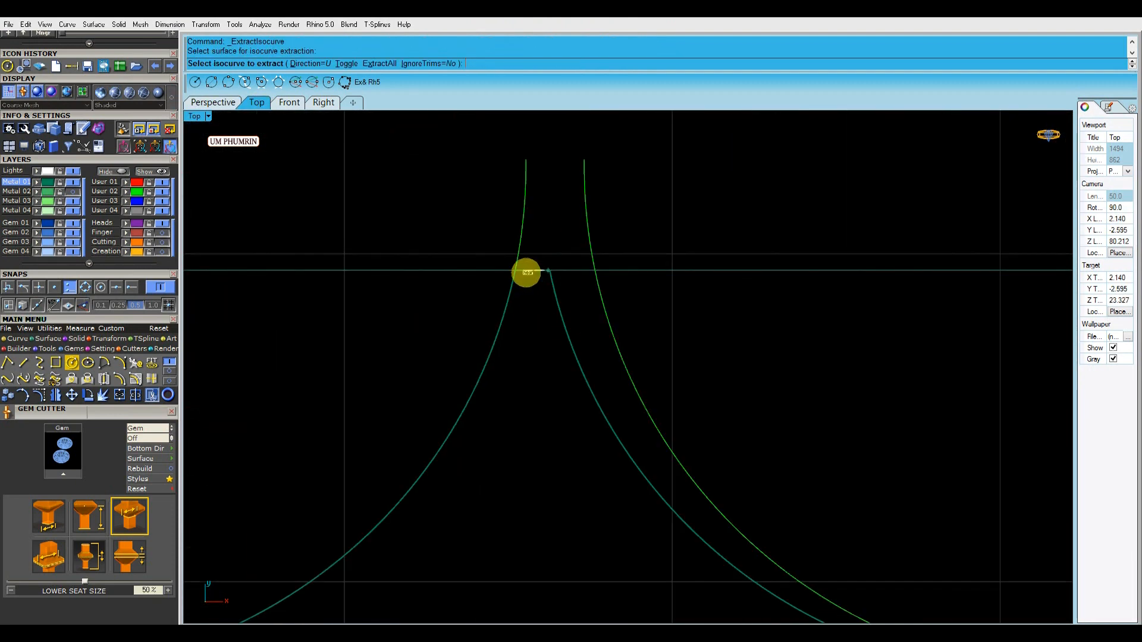
key("Return")
- Delete the outer band surface, keeping the extracted ring curve and the half-circles
scroll(510, 280, "down", 5)
left_click(213, 102)
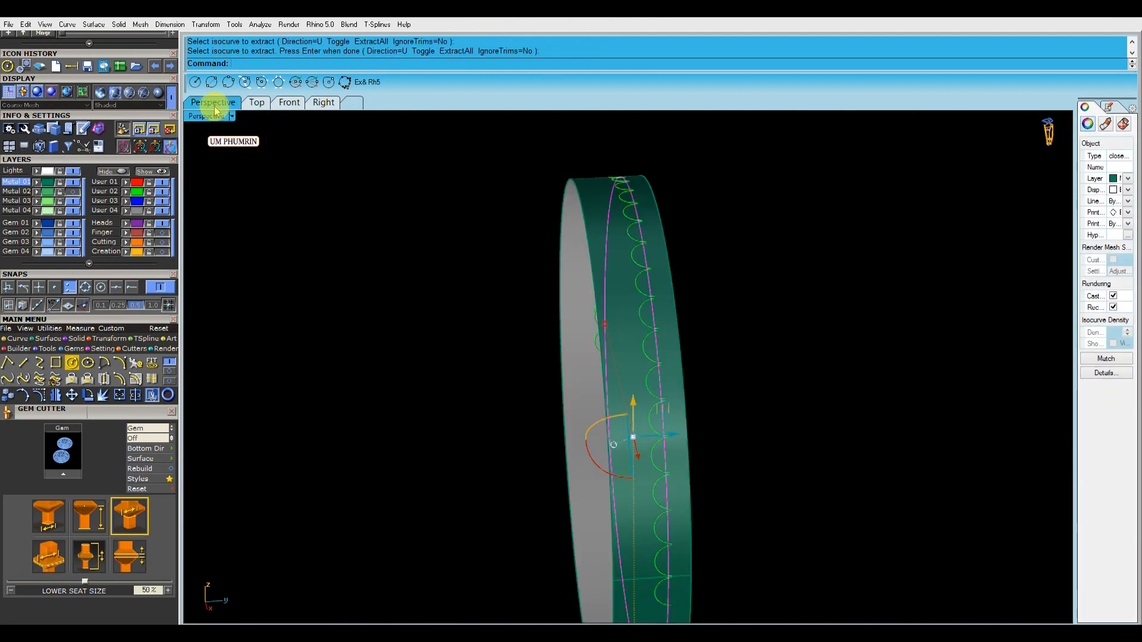
scroll(678, 307, "up", 5)
key("Delete")
scroll(708, 321, "down", 3)
scroll(684, 310, "up", 4)
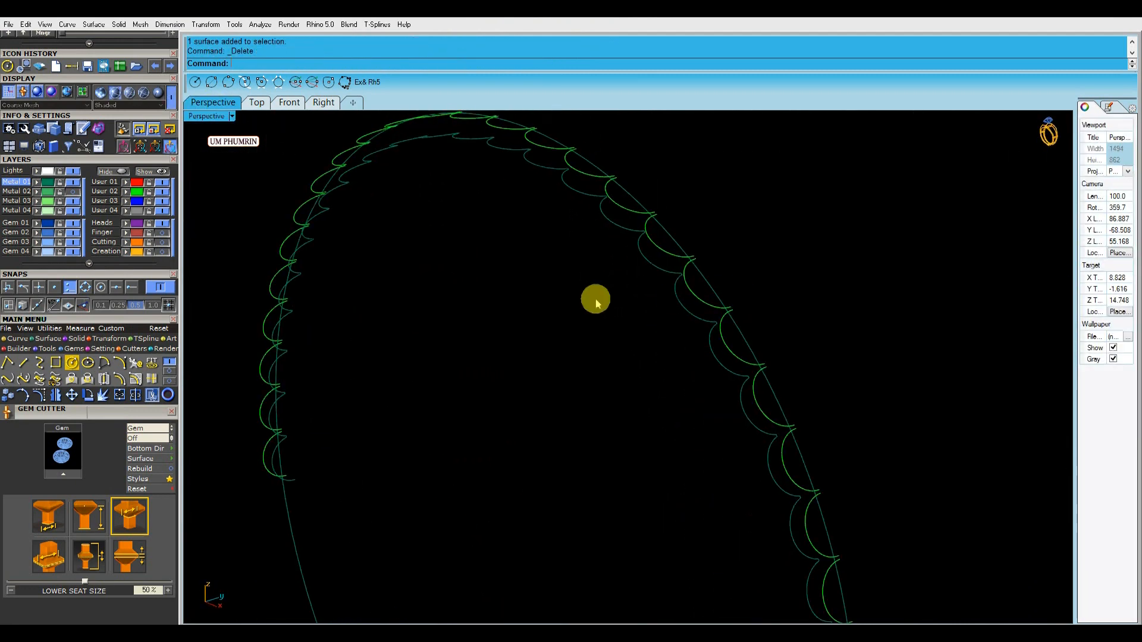
- Assign the inner scalloped curve to the Heads layer and hide that layer
left_click(613, 229)
left_click(126, 225)
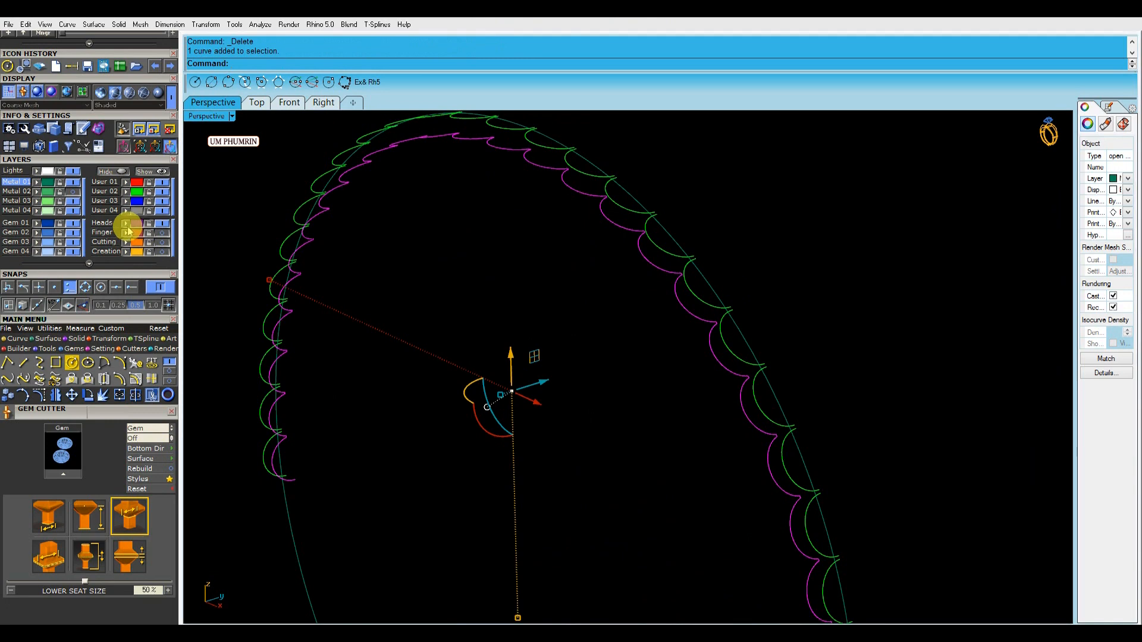
left_click(165, 224)
scroll(504, 264, "down", 5)
- Select the outer half-circles with the extracted ring curve and trim away the ring's lower part beyond the end half-circles
right_click_drag(505, 266, 816, 492)
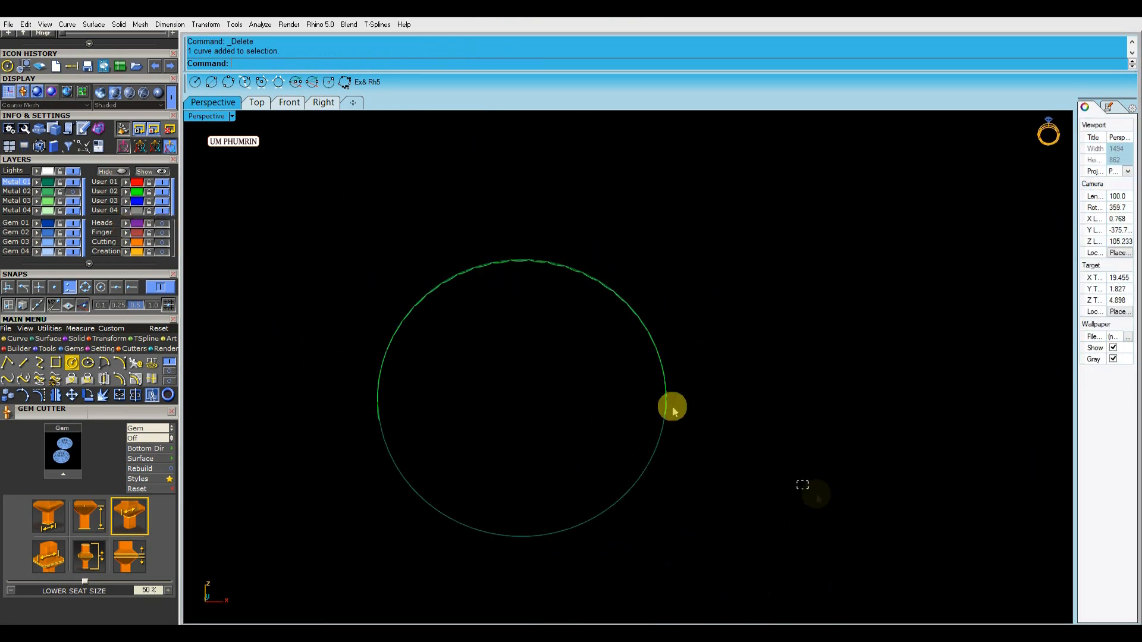
key("ctrl+a")
right_click_drag(505, 332, 699, 388)
type("t")
key("space")
left_click_drag(791, 556, 498, 437)
left_click_drag(696, 444, 642, 392)
scroll(672, 379, "up", 15)
left_click(651, 411)
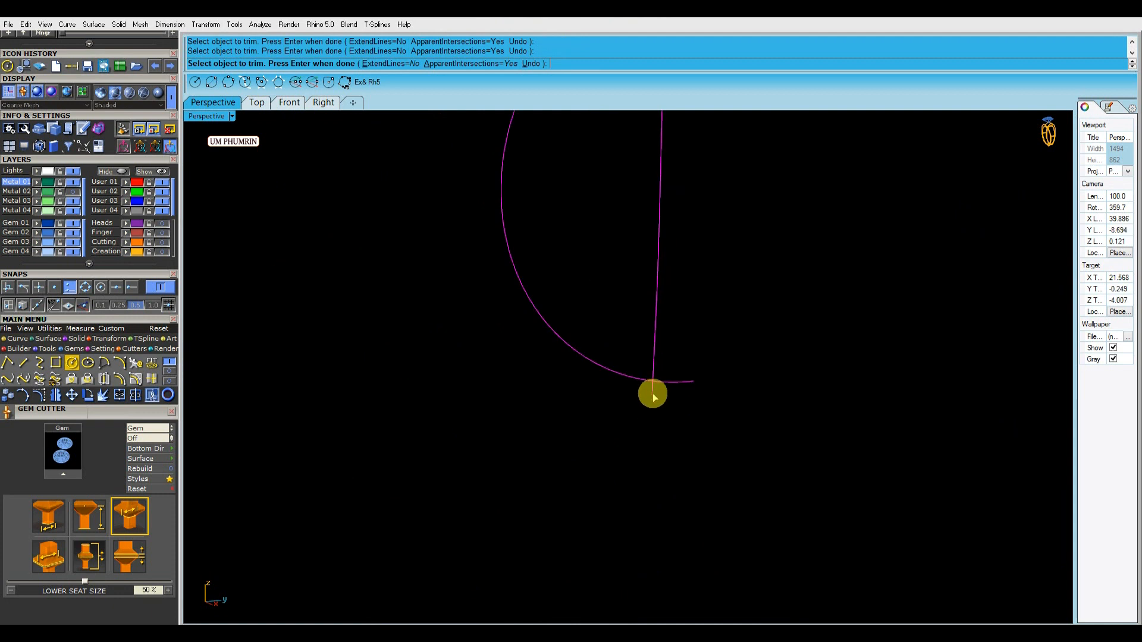
- Try to trim the half-circles and the extracted ring curve against each other into an outer scalloped curve
right_click_drag(651, 390, 734, 316)
scroll(656, 377, "down", 5)
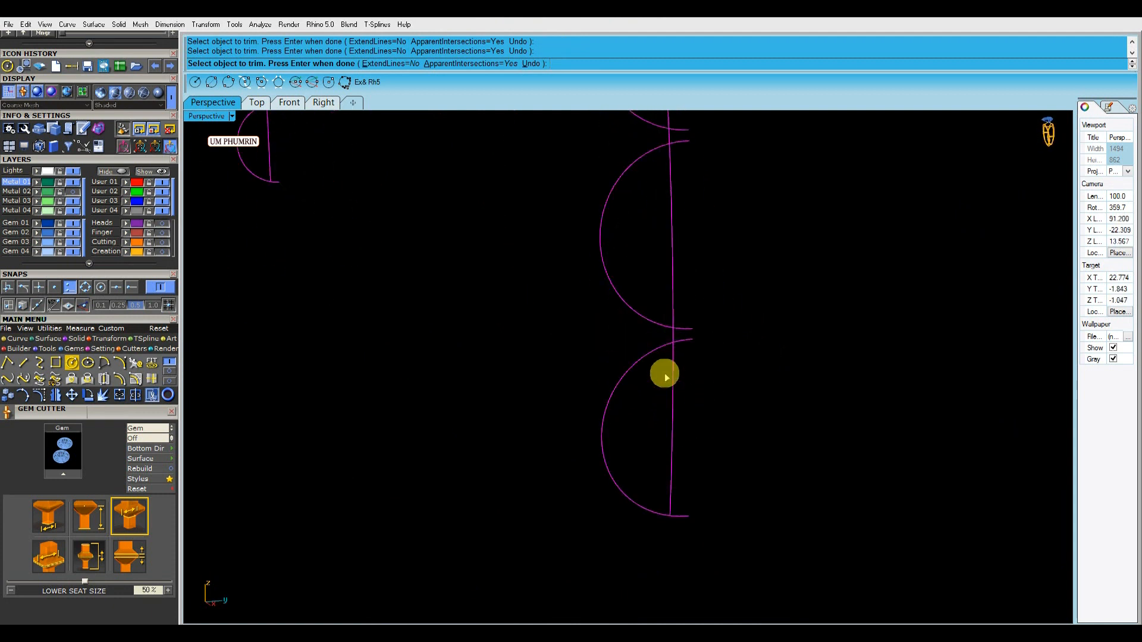
right_click_drag(678, 312, 671, 423, "shift")
left_click_drag(709, 395, 642, 352)
right_click_drag(644, 352, 668, 370)
scroll(673, 360, "down", 7)
scroll(678, 348, "up", 2)
right_click_drag(652, 288, 661, 374, "shift")
left_click(620, 236)
right_click_drag(621, 238, 625, 356, "shift")
left_click_drag(661, 348, 628, 292)
left_click(610, 269)
right_click_drag(611, 273, 581, 355, "shift")
scroll(615, 370, "down", 6)
scroll(595, 353, "up", 6)
left_click(572, 333)
left_click_drag(582, 271, 580, 269)
left_click(582, 218)
right_click_drag(581, 220, 582, 425, "shift")
right_click_drag(628, 370, 631, 443)
left_click_drag(578, 346, 577, 344)
right_click_drag(592, 379, 597, 450, "shift")
right_click_drag(651, 399, 659, 399)
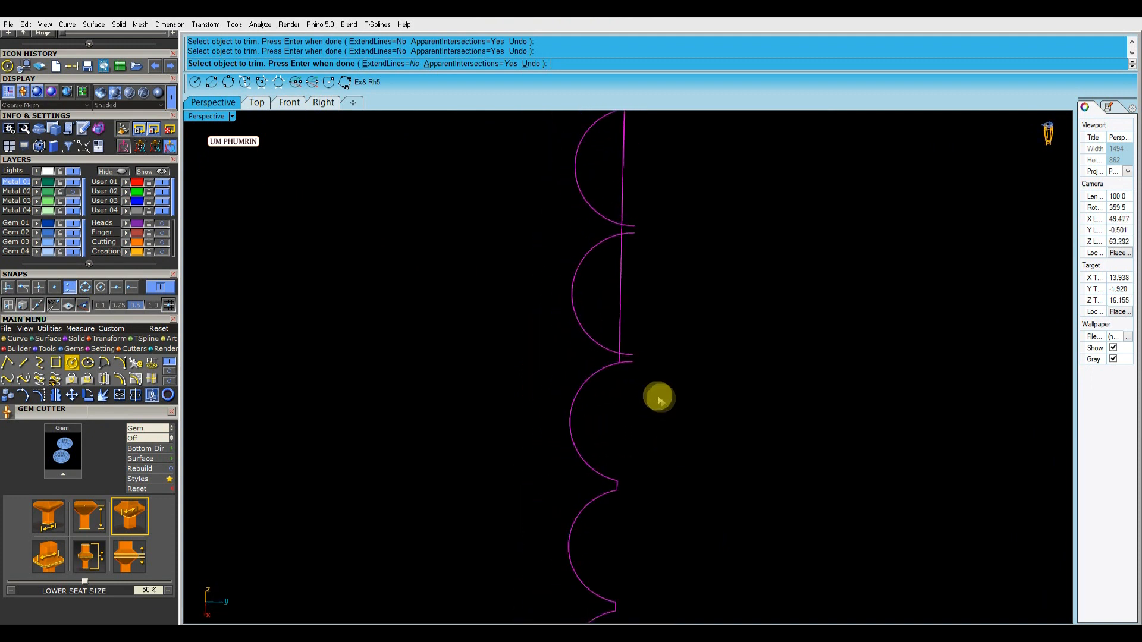
left_click_drag(622, 304, 620, 302)
right_click_drag(659, 304, 664, 380, "shift")
left_click_drag(665, 379, 623, 358)
right_click_drag(661, 343, 665, 423, "shift")
left_click_drag(666, 423, 639, 374)
right_click_drag(616, 321, 622, 449, "shift")
left_click_drag(663, 418, 631, 384)
right_click_drag(640, 369, 647, 394)
left_click(625, 360)
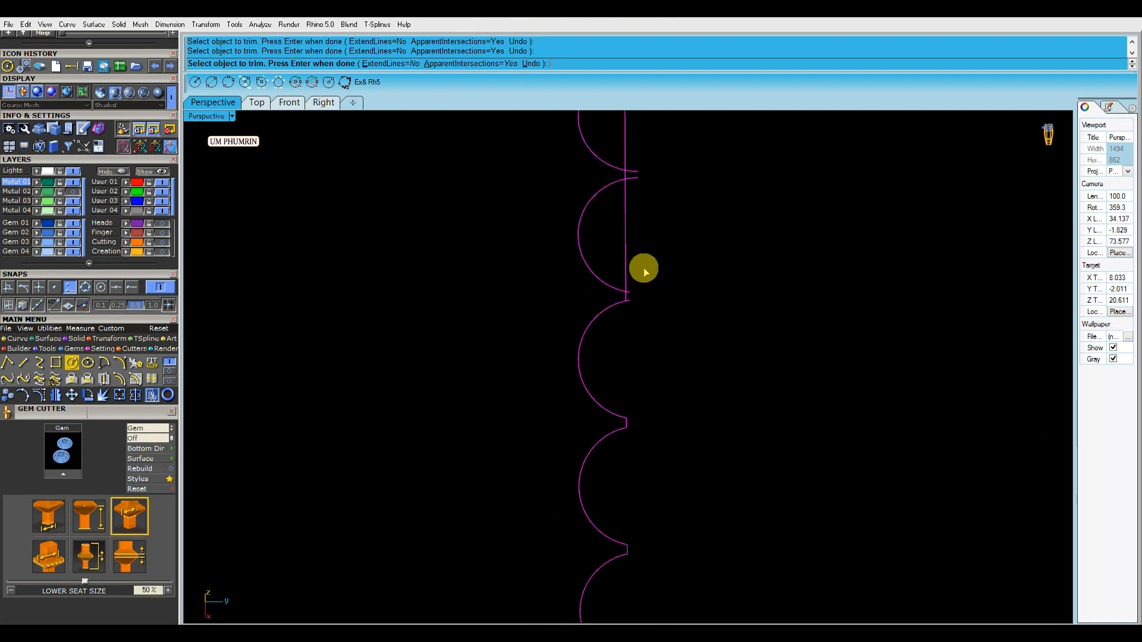
scroll(630, 433, "up", 5)
scroll(630, 351, "down", 5)
scroll(632, 346, "up", 4)
left_click_drag(606, 305, 605, 303)
right_click_drag(607, 309, 668, 439)
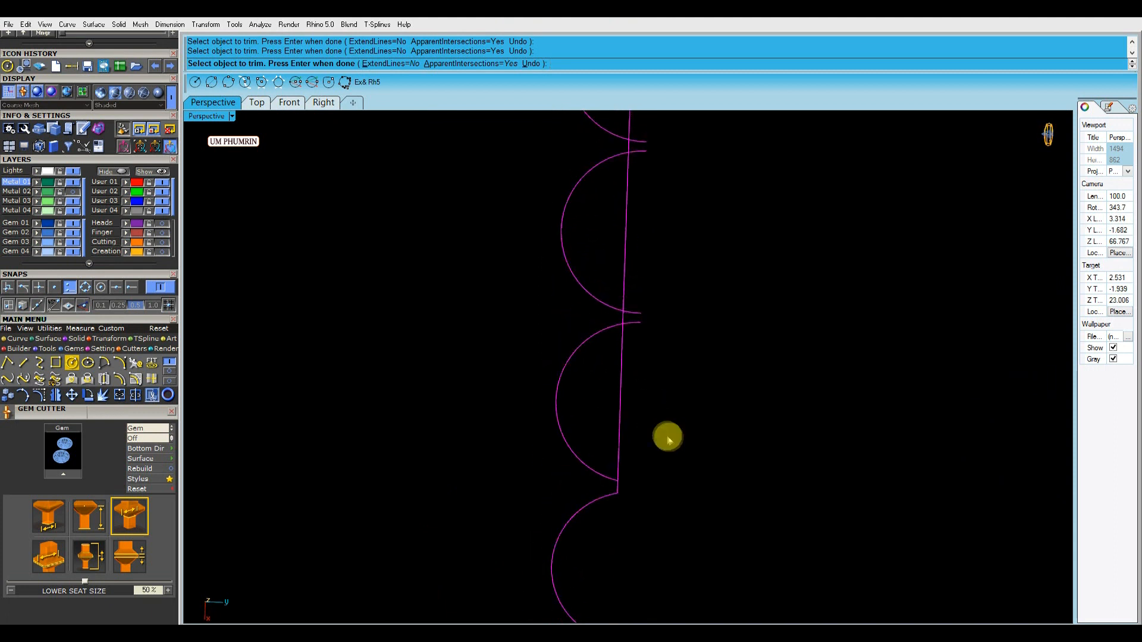
left_click_drag(603, 218, 603, 217)
right_click_drag(619, 209, 665, 321, "shift")
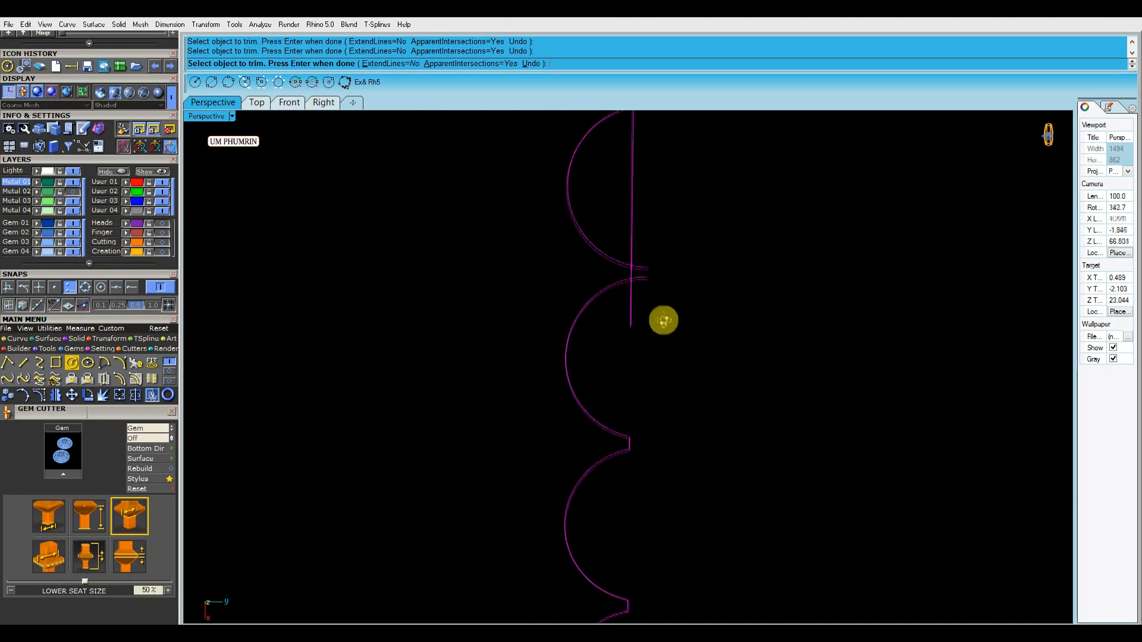
left_click_drag(673, 308, 634, 260)
right_click_drag(648, 248, 659, 417, "shift")
left_click_drag(681, 402, 629, 341)
left_click_drag(638, 266, 638, 266)
scroll(631, 355, "up", 3)
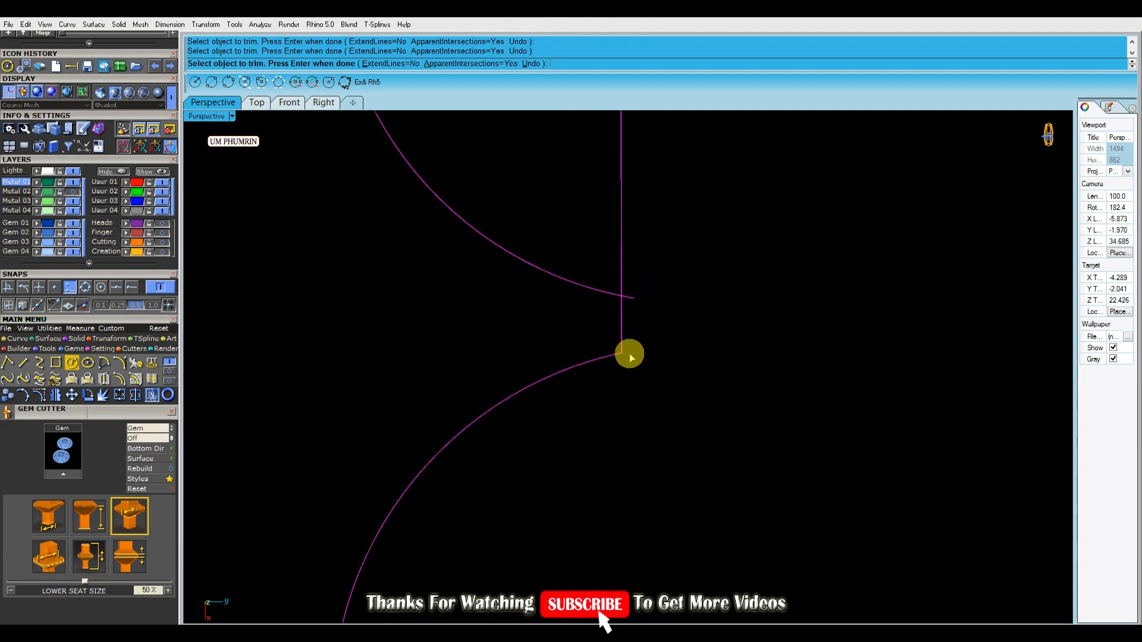
scroll(631, 303, "down", 3)
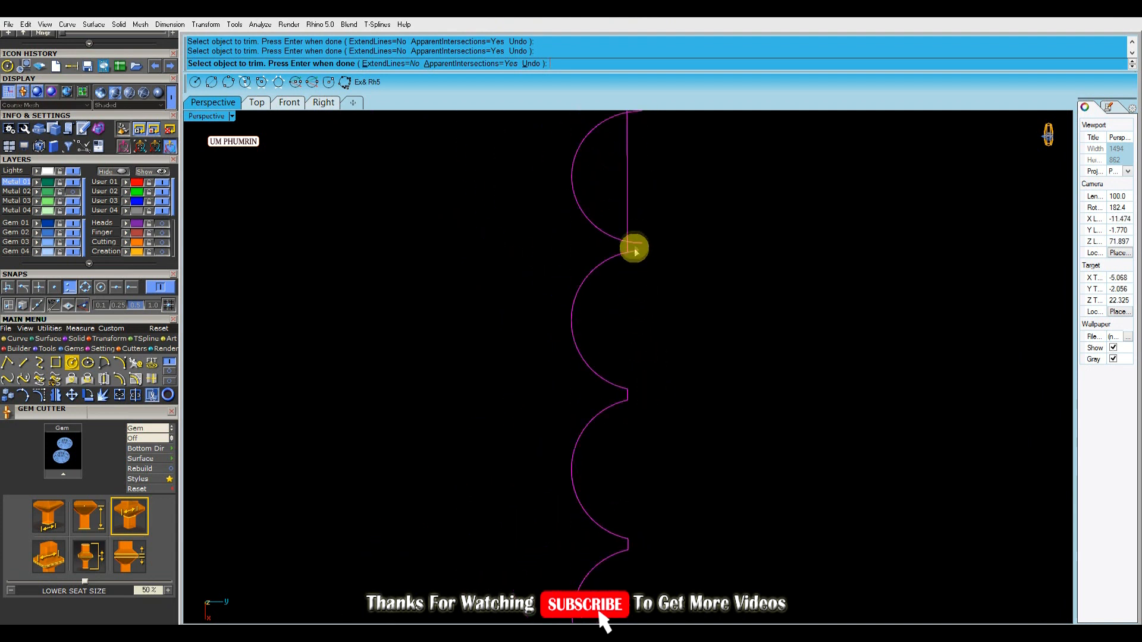
scroll(636, 250, "up", 2)
left_click_drag(668, 306, 615, 228)
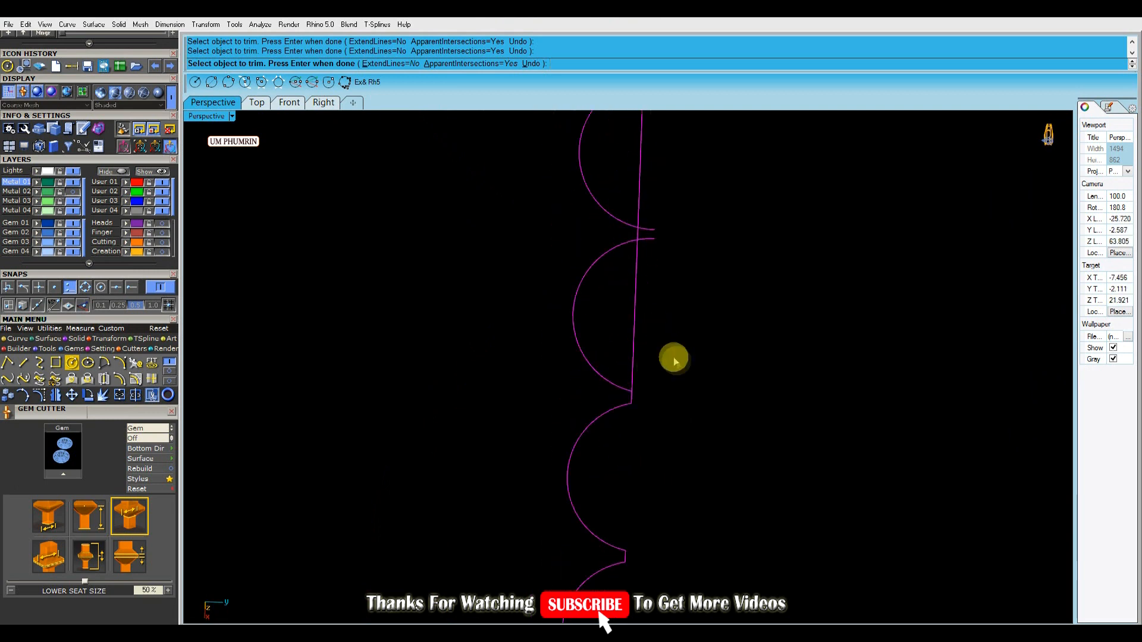
right_click_drag(666, 380, 672, 346)
left_click_drag(716, 469, 635, 369)
right_click_drag(643, 263, 652, 372, "shift")
left_click_drag(708, 379, 638, 276)
right_click_drag(652, 340, 655, 443, "shift")
left_click_drag(699, 416, 601, 229)
right_click_drag(625, 185, 638, 336, "shift")
left_click_drag(701, 352, 653, 275)
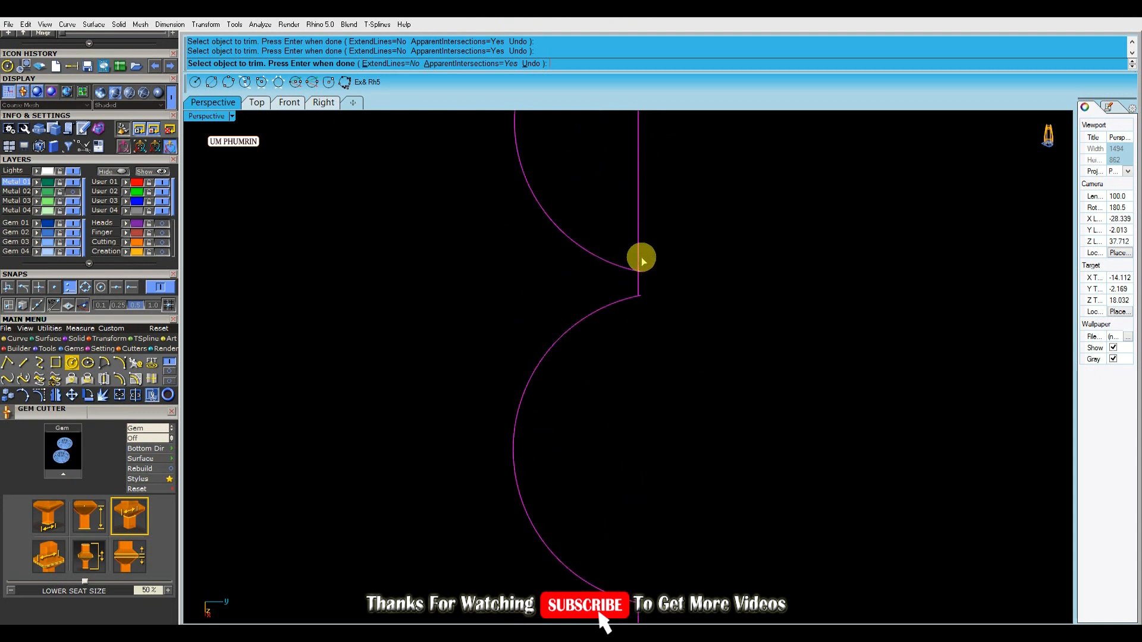
scroll(636, 360, "up", 5)
scroll(654, 433, "down", 3)
right_click_drag(654, 433, 635, 356, "shift")
key("Escape")
key("ctrl+z")
left_click_drag(635, 355, 624, 344)
key("ctrl+z")
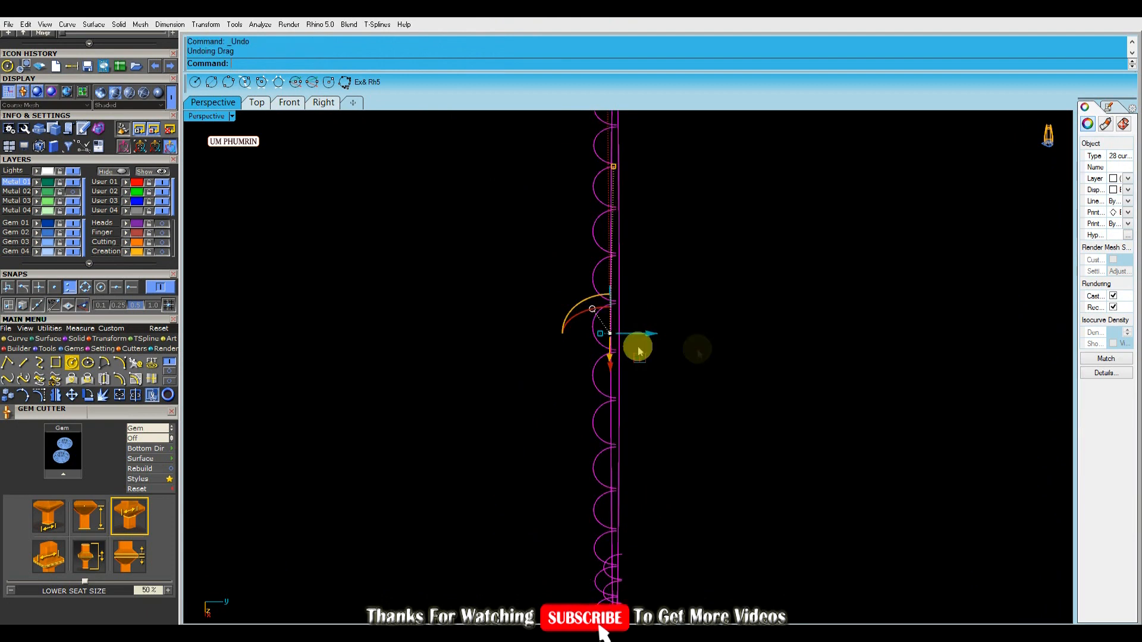
key("Escape")
- Delete the extracted ring curve, keeping the outer half-circles
scroll(639, 351, "down", 5)
right_click_drag(646, 352, 732, 383)
left_click(691, 421)
key("Delete")
right_click_drag(691, 423, 195, 260)
- Show the Finger layer, extrude its ring curve into a band surface spanning the outer half-circles, and hide that layer again
left_click(161, 233)
right_click_drag(794, 332, 734, 281)
scroll(675, 256, "up", 4)
left_click(668, 236)
key("ctrl+e")
left_click(591, 300)
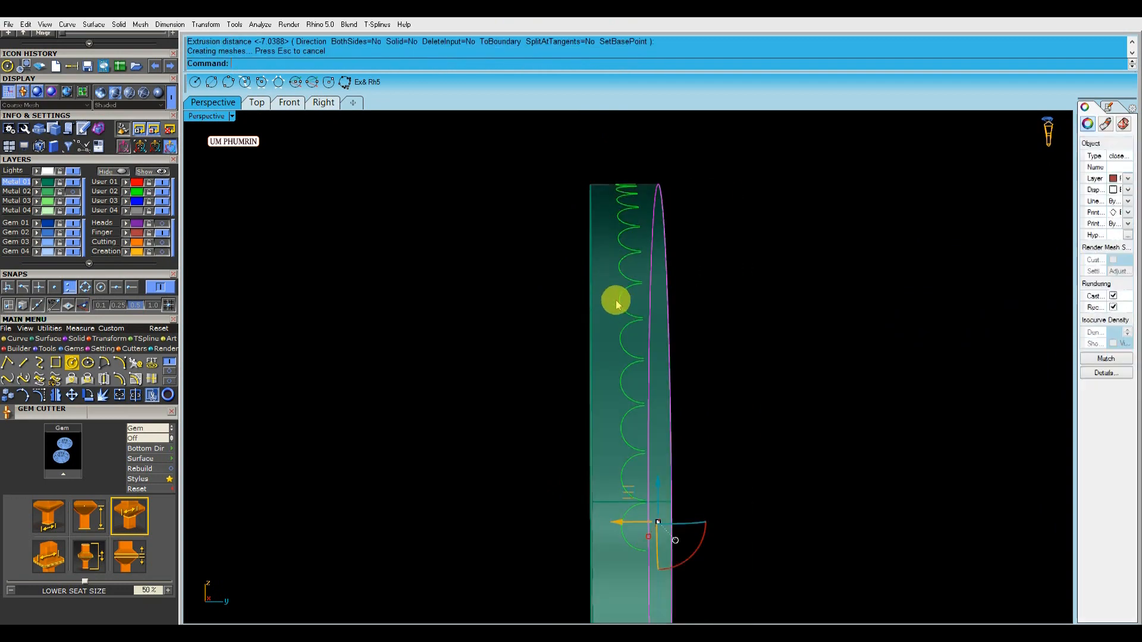
left_click(162, 234)
- In the top view, show the Heads layer and draw a horizontal line across the whole row of half-circles, near the inner scalloped curve's tips
right_click_drag(595, 268, 678, 301)
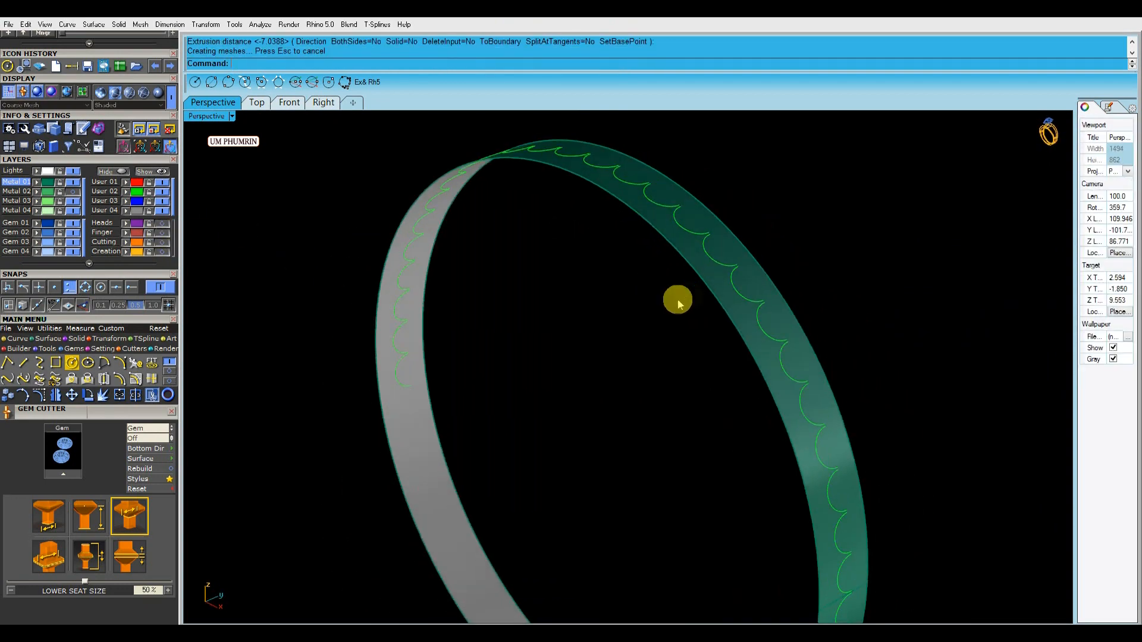
left_click(254, 105)
scroll(571, 298, "down", 5)
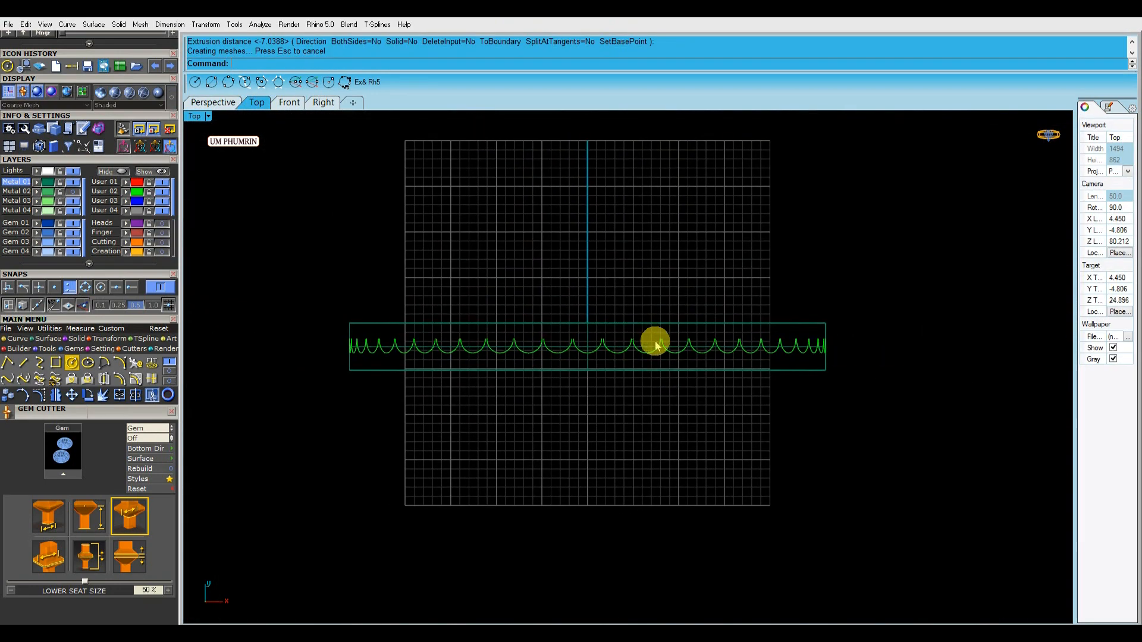
scroll(658, 329, "up", 3)
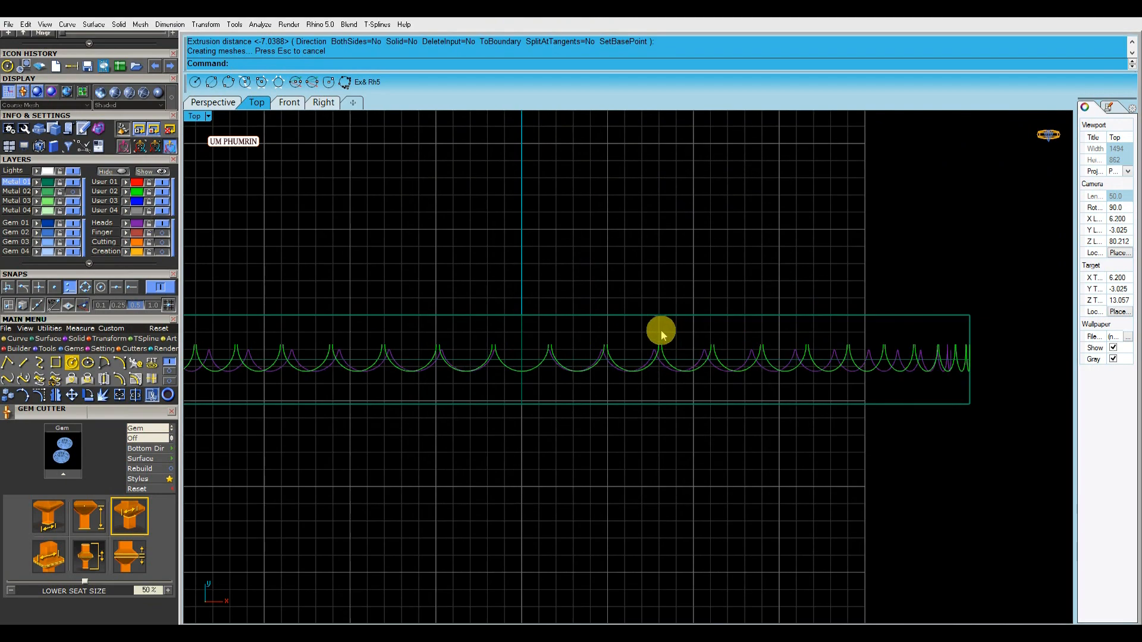
type("l")
key("Return")
scroll(317, 363, "up", 3)
left_click(232, 355)
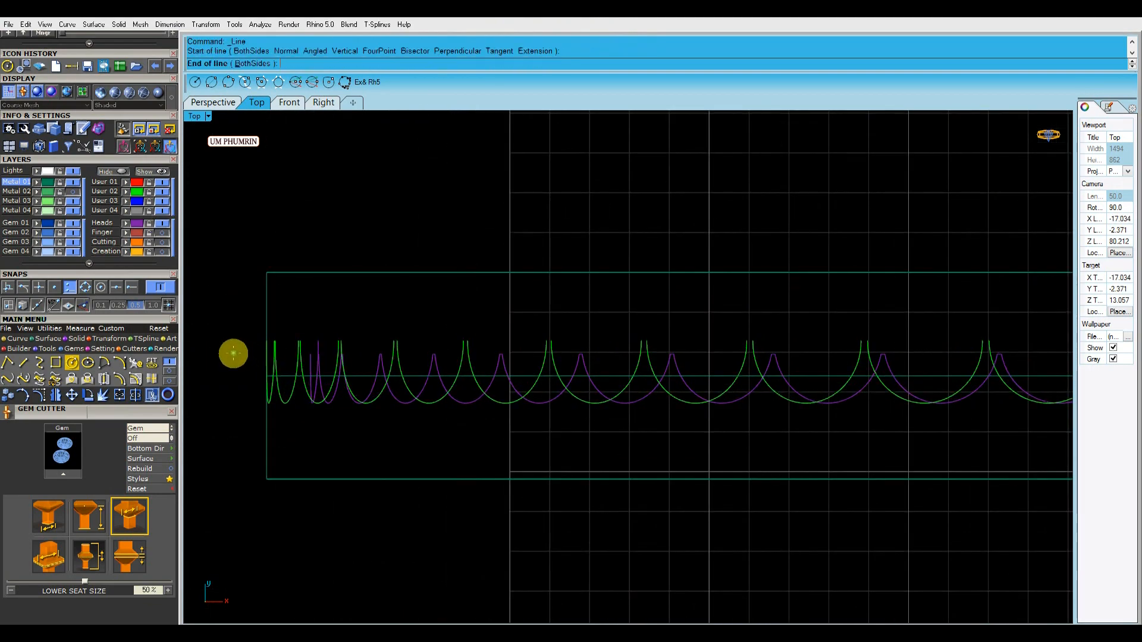
scroll(271, 338, "down", 8)
scroll(905, 339, "down", 2)
right_click_drag(905, 339, 524, 339)
left_click(923, 351)
right_click_drag(586, 382, 958, 398)
- Move the line level with the tips of the inner scalloped curve and hide the Heads layer
scroll(647, 331, "up", 20)
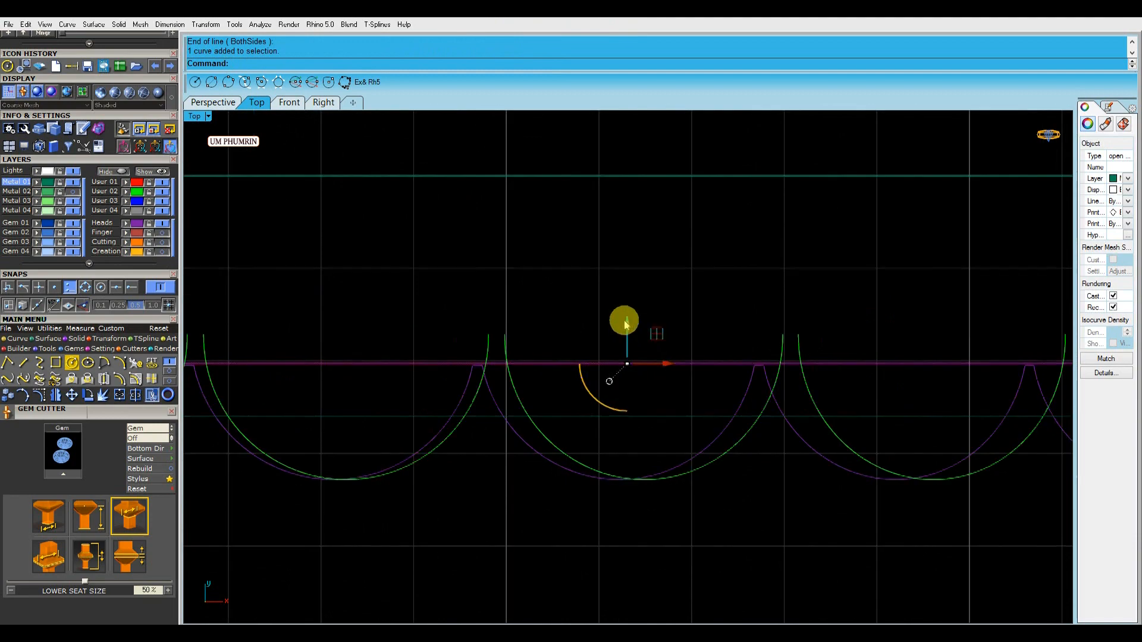
left_click_drag(636, 374, 640, 379)
scroll(644, 374, "down", 6)
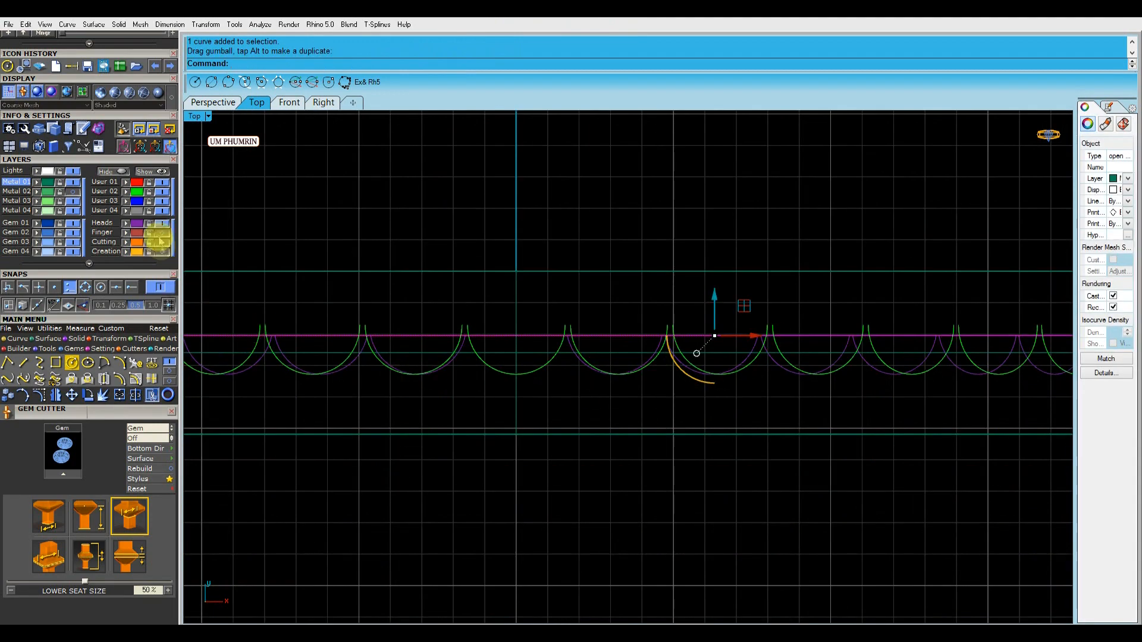
- Split the band surface with the horizontal line and delete the part above the line
type("sp")
key("Return")
left_click(1003, 331)
key("Return")
left_click(1008, 295)
left_click(939, 304)
key("Delete")
- Isolate the outer half-circles and the horizontal line, and turn off the construction grid
left_click(976, 330)
left_click(980, 360)
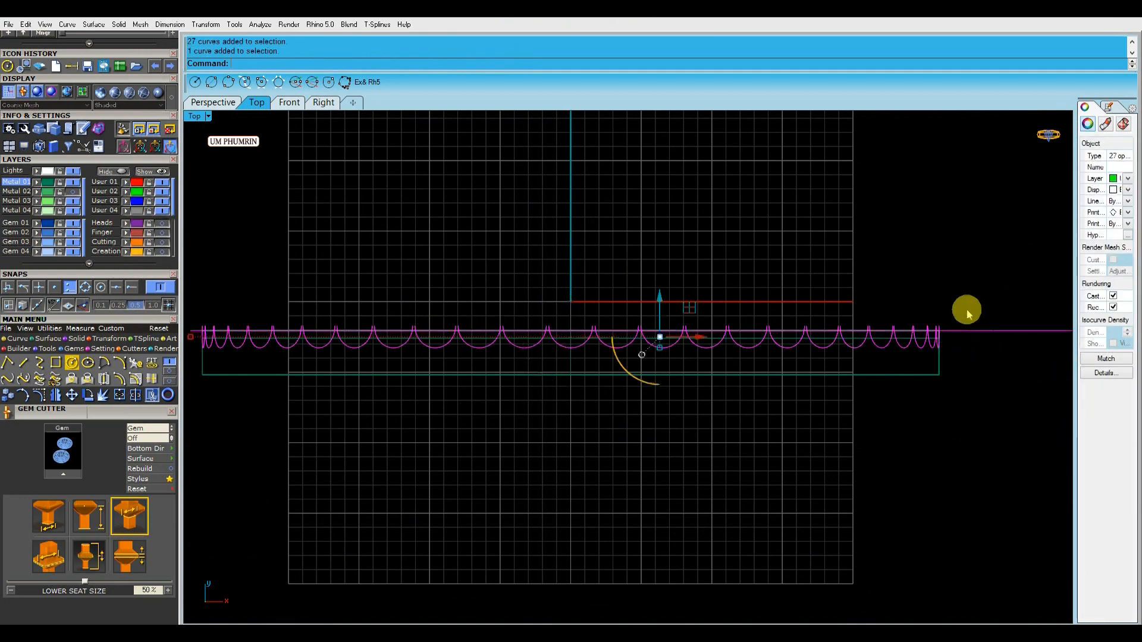
right_click(122, 173)
right_click_drag(698, 272, 726, 303)
key("F7")
scroll(726, 321, "down", 4)
- Try to trim the half-circle tips above the horizontal line, using the line as the cutting object
left_click(895, 346)
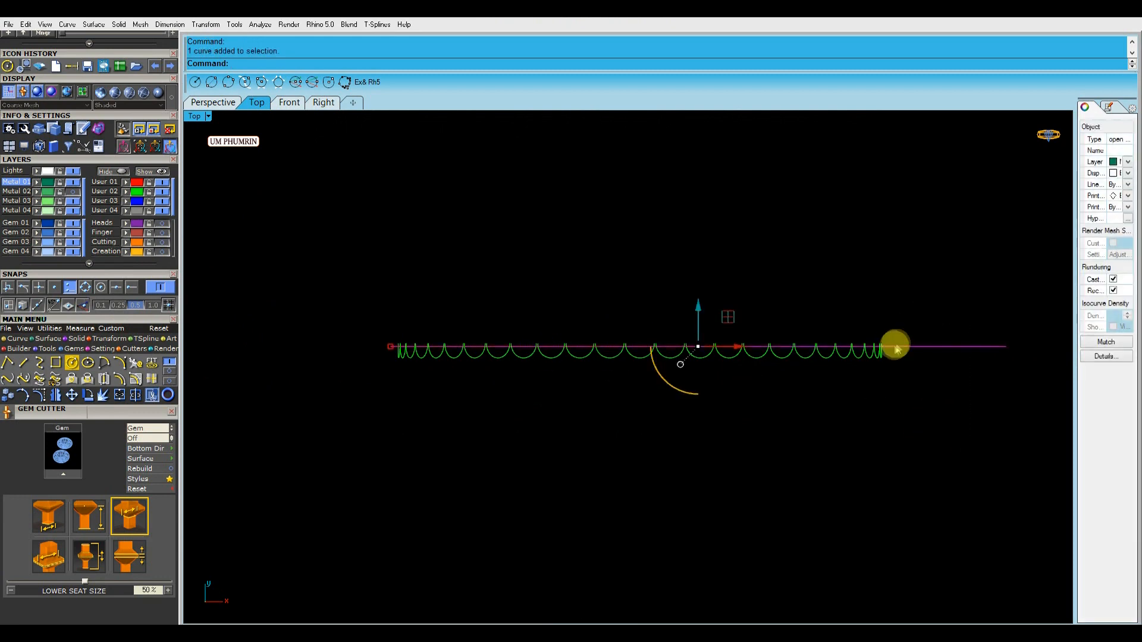
scroll(887, 349, "up", 2)
scroll(951, 416, "down", 3)
type("trim")
key("Return")
scroll(897, 355, "up", 6)
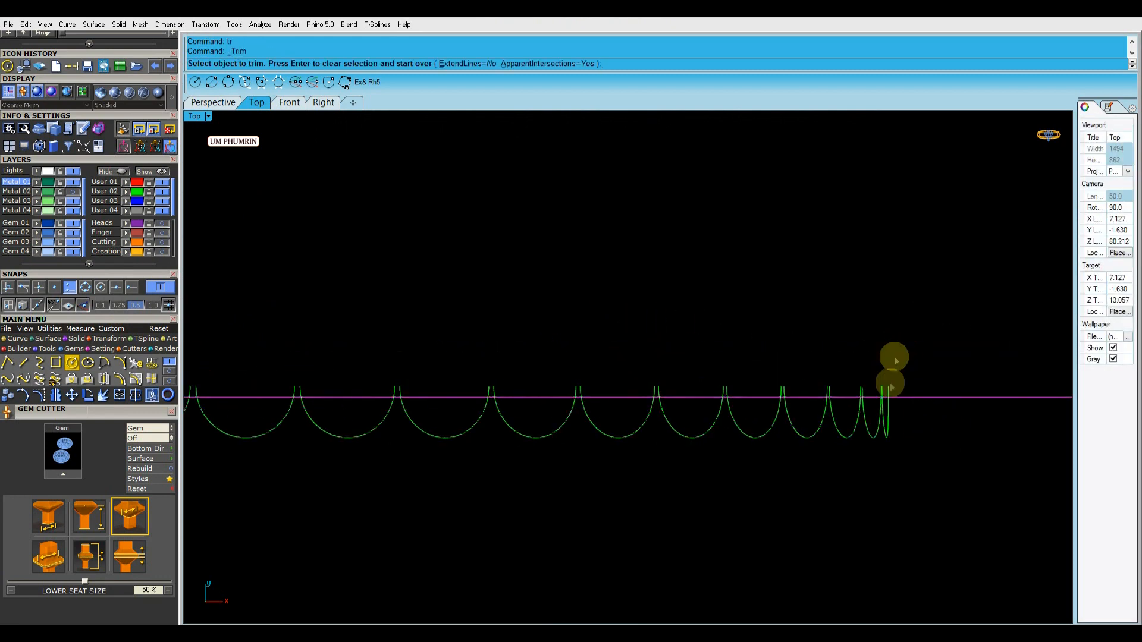
left_click_drag(726, 386, 428, 334)
scroll(440, 336, "down", 5)
right_click_drag(440, 336, 716, 369)
left_click_drag(708, 375, 355, 325)
scroll(381, 327, "down", 3)
right_click_drag(381, 327, 692, 349)
scroll(682, 372, "up", 4)
left_click_drag(683, 374, 327, 316)
scroll(474, 330, "down", 4)
right_click_drag(488, 349, 738, 365)
left_click_drag(617, 372, 324, 310)
scroll(449, 303, "down", 4)
right_click_drag(421, 324, 711, 351)
scroll(661, 382, "up", 6)
left_click_drag(653, 381, 282, 304)
right_click_drag(494, 334, 828, 355)
left_click_drag(674, 401, 421, 354)
key("ctrl+z")
- Trim away all half-circle tips above the horizontal line, working along the whole row
scroll(633, 334, "down", 8)
right_click_drag(720, 335, 510, 326)
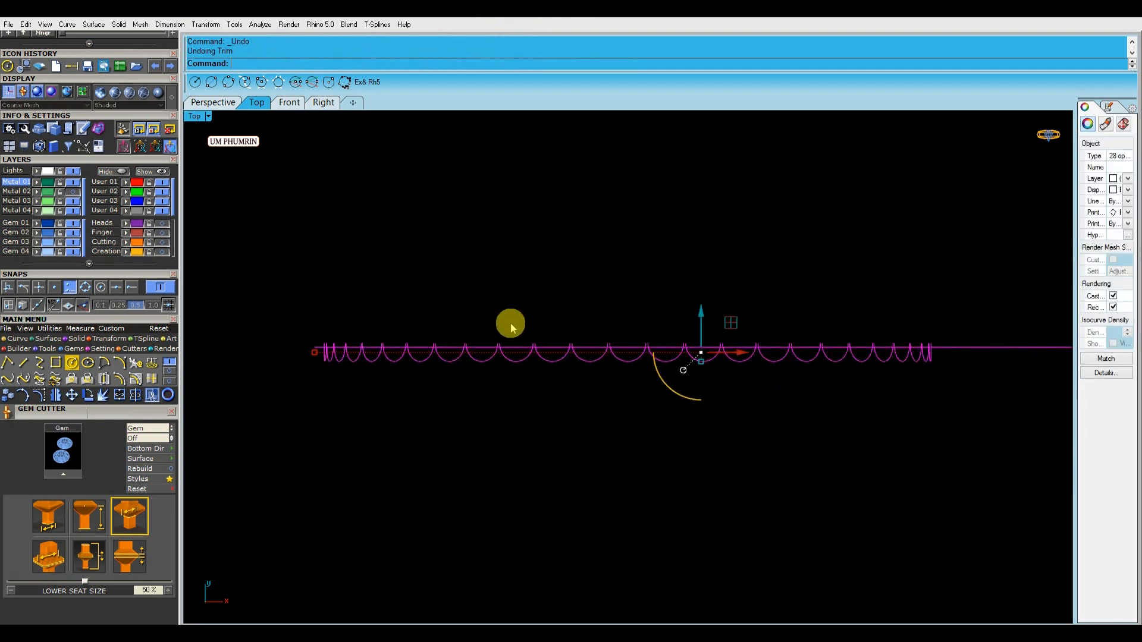
type("tr")
key("Return")
scroll(872, 338, "up", 8)
right_click_drag(872, 340, 746, 342)
scroll(703, 370, "up", 6)
right_click_drag(387, 323, 875, 351)
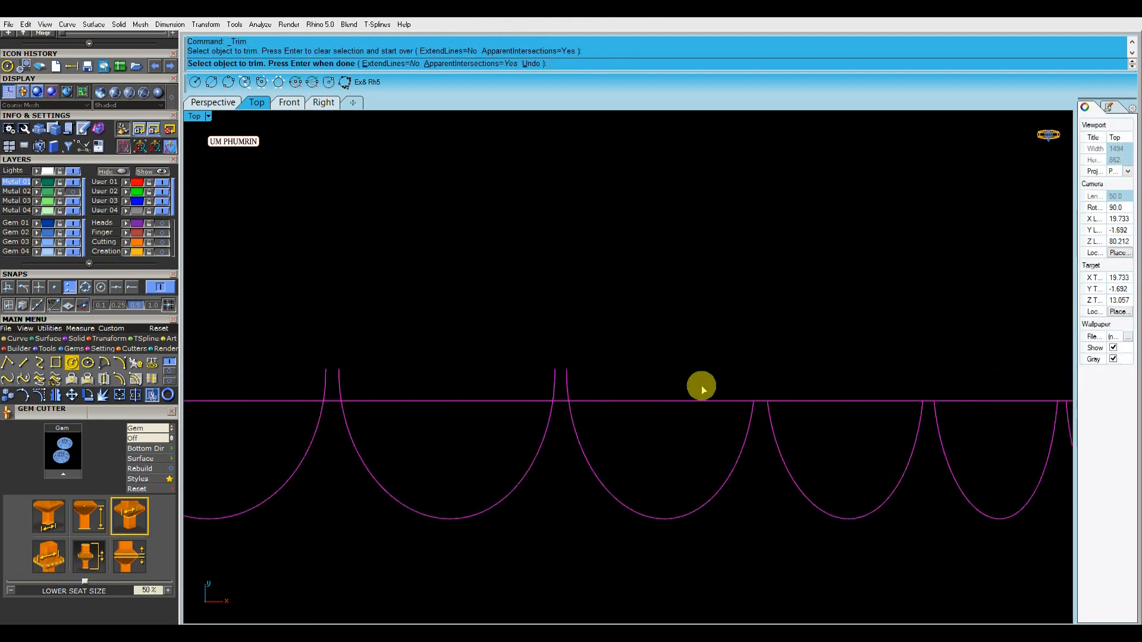
left_click_drag(703, 388, 295, 304)
right_click_drag(322, 348, 844, 333)
left_click_drag(714, 373, 312, 330)
right_click_drag(345, 338, 846, 367)
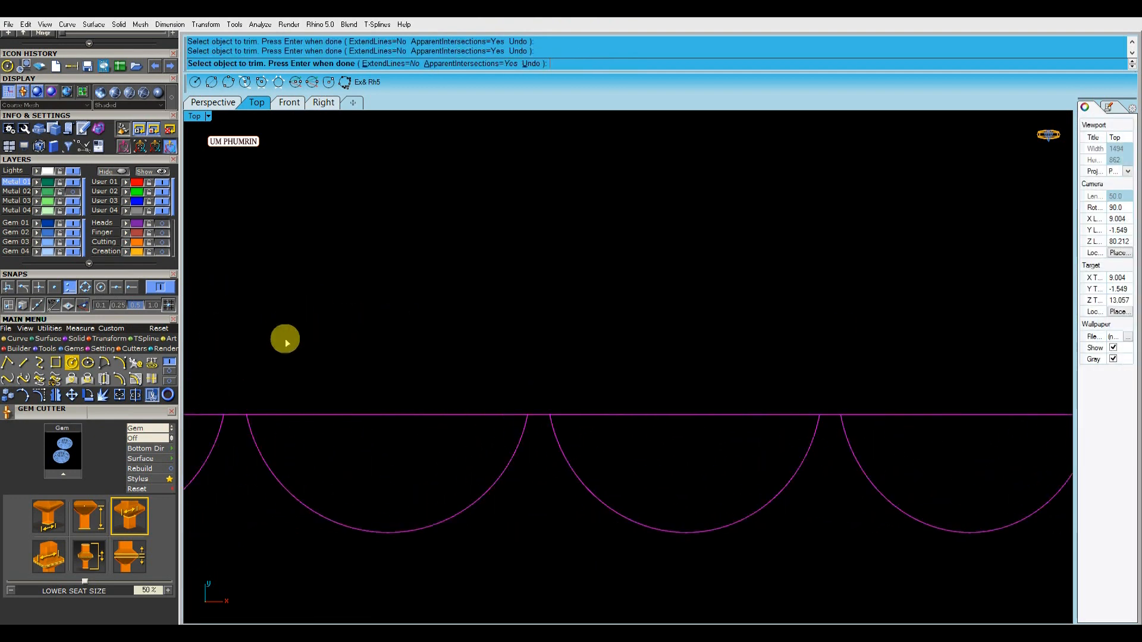
left_click_drag(516, 384, 275, 341)
right_click_drag(320, 389, 930, 397)
scroll(741, 391, "down", 5)
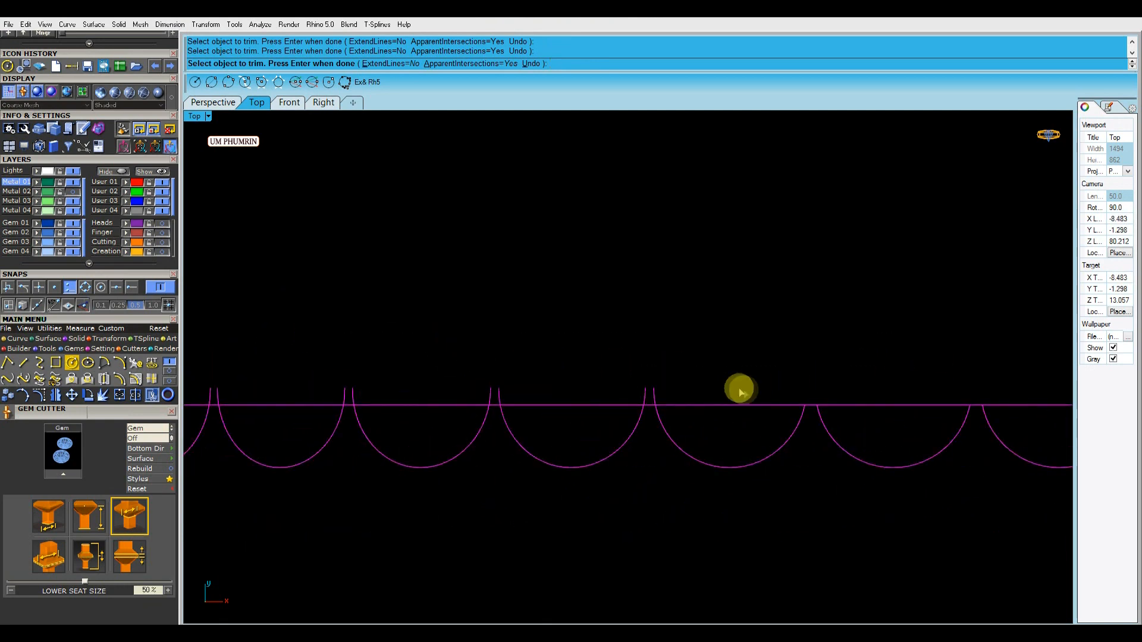
left_click_drag(182, 310, 182, 310)
right_click_drag(232, 351, 836, 338)
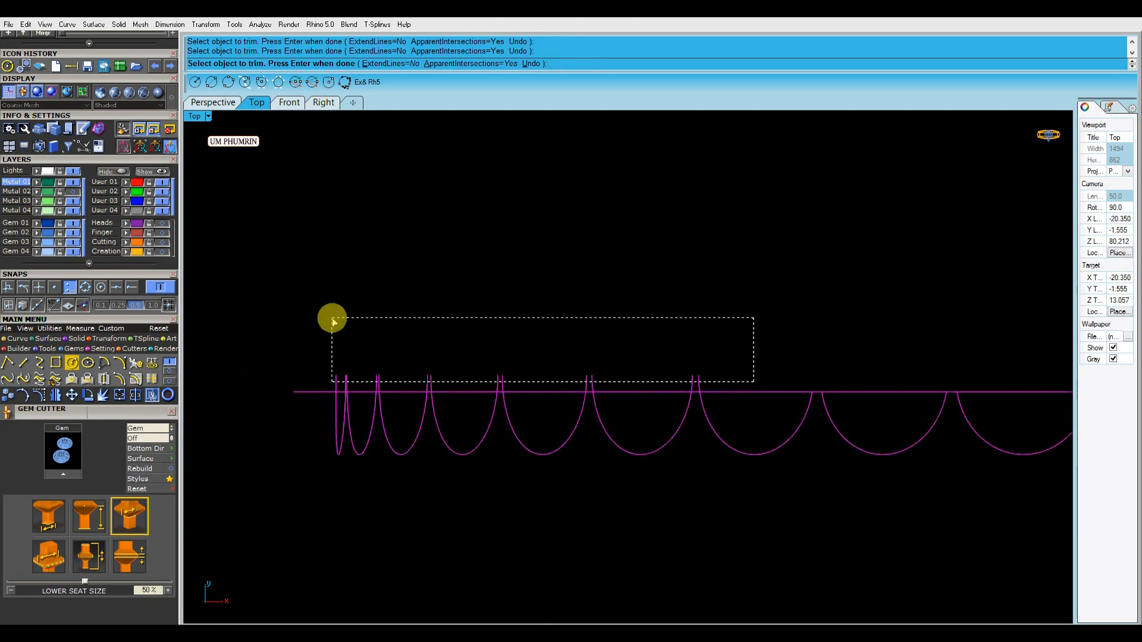
key("Return")
- Return to the perspective view and delete the horizontal cutting line
left_click(213, 102)
right_click_drag(727, 327, 758, 340)
left_click(562, 411)
key("Delete")
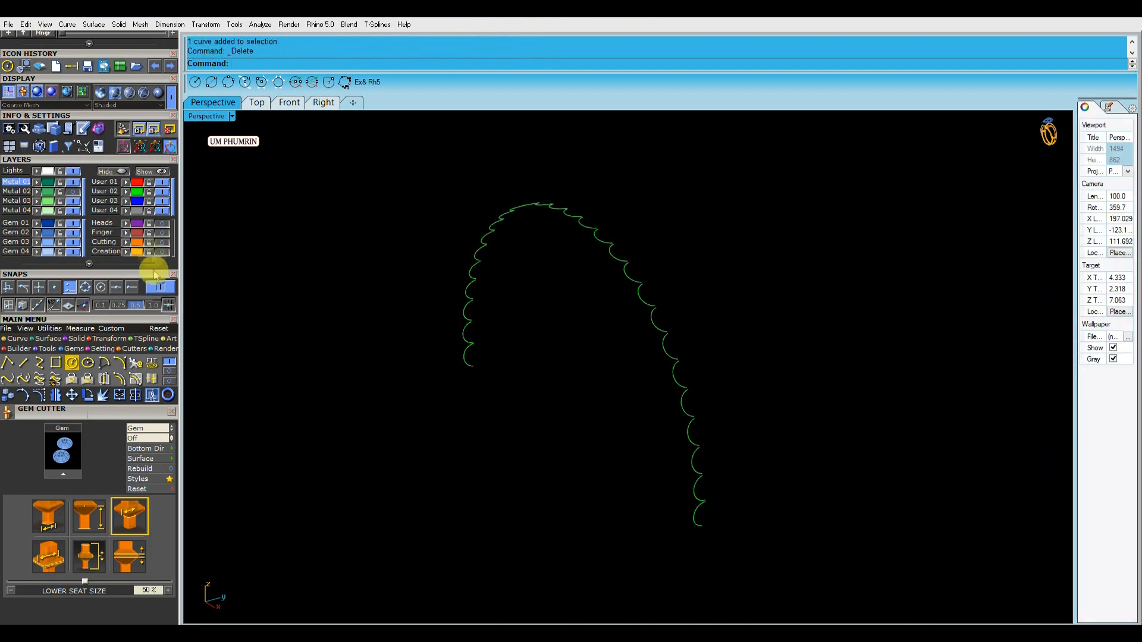
- Bring the ring circle back into view with the trimmed half-circles and delete the unneeded curve
left_click(162, 171)
scroll(623, 323, "up", 5)
left_click(687, 336)
key("Return")
left_click(659, 364)
key("Delete")
scroll(689, 347, "down", 7)
right_click_drag(692, 349, 662, 413)
scroll(733, 377, "up", 5)
scroll(656, 434, "up", 9)
left_click_drag(706, 479, 653, 435)
scroll(665, 423, "down", 8)
type("tr")
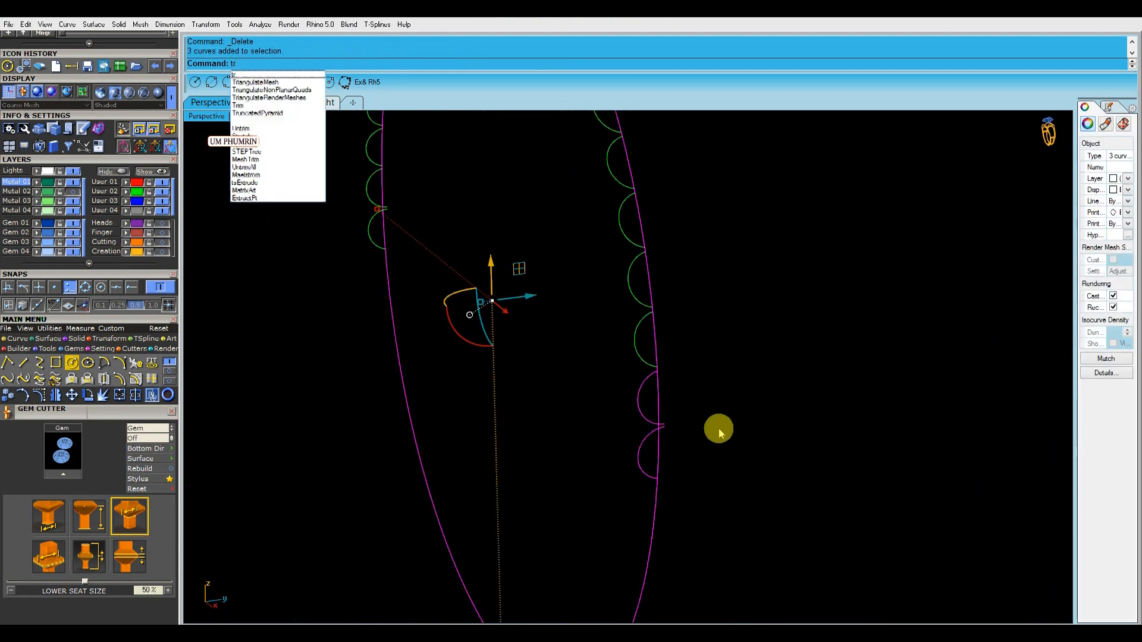
key("Escape")
- Trim away the ring circle's lower arc beyond the scallop row, using all the curves as cutting objects
scroll(739, 434, "down", 2)
left_click(674, 467)
right_click_drag(674, 470, 588, 476)
left_click(170, 372)
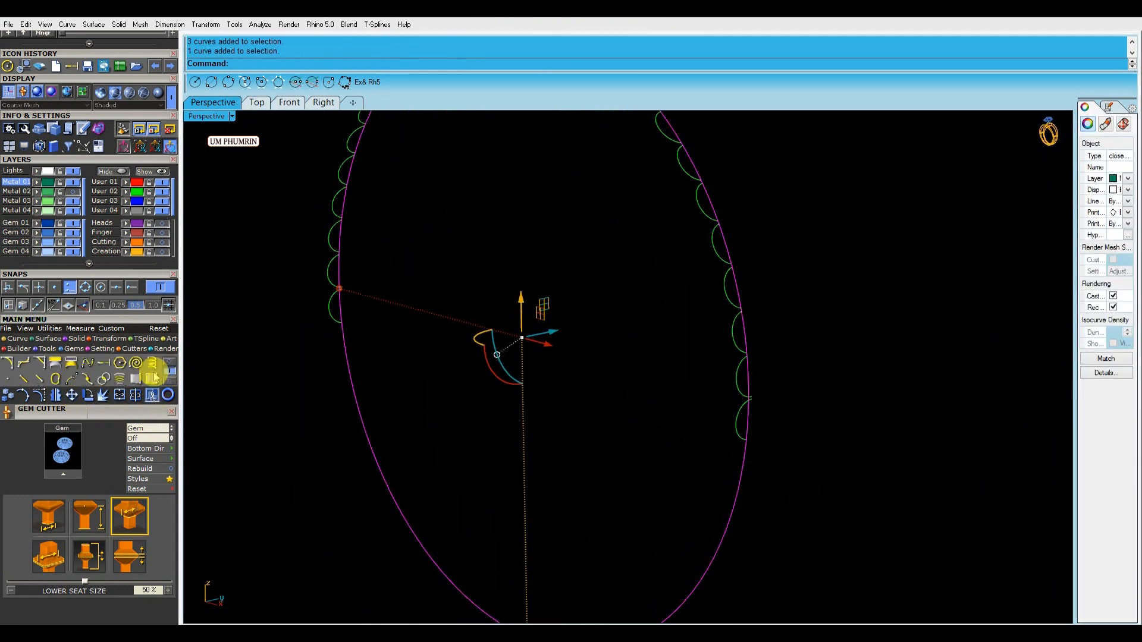
left_click(56, 379)
scroll(552, 409, "down", 3)
key("Return")
key("ctrl+a")
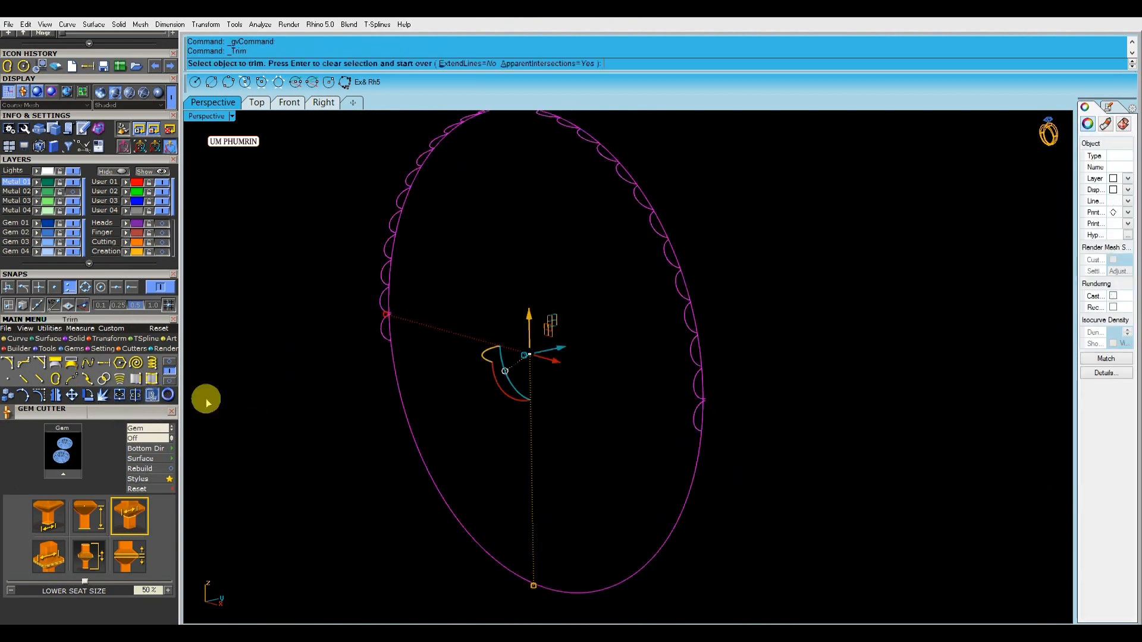
left_click(151, 396)
scroll(669, 406, "up", 5)
scroll(656, 381, "down", 5)
scroll(350, 242, "up", 2)
scroll(570, 345, "down", 8)
right_click_drag(610, 350, 668, 388)
scroll(791, 483, "up", 2)
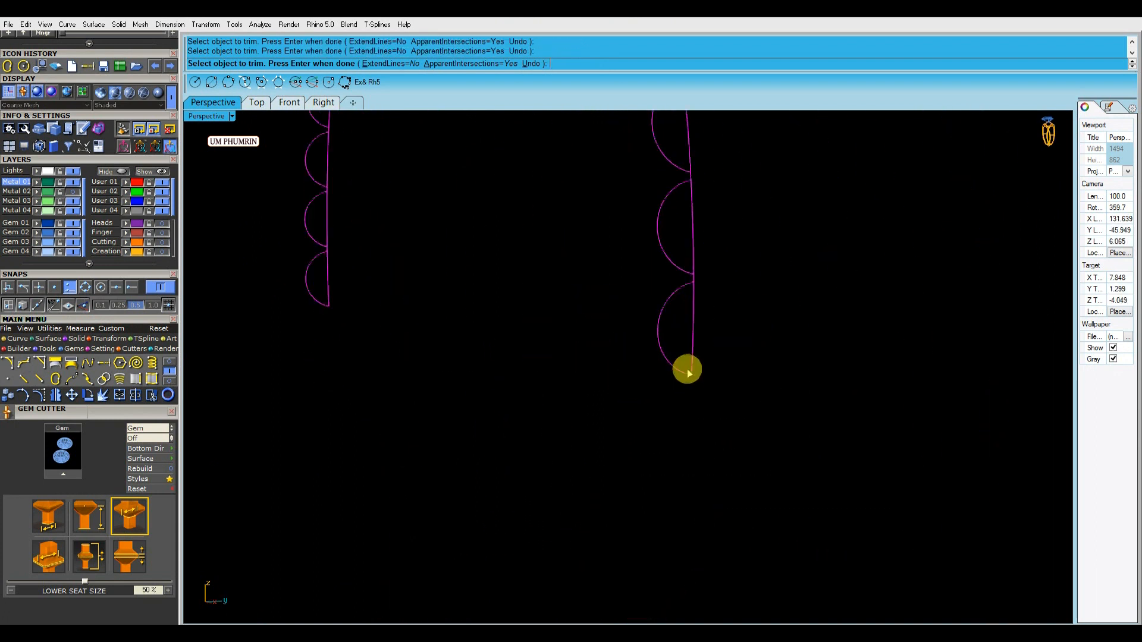
- Trim away the circle segments spanning each half-circle along the whole row, keeping the short pieces between neighbouring half-circles
right_click_drag(730, 356, 664, 422)
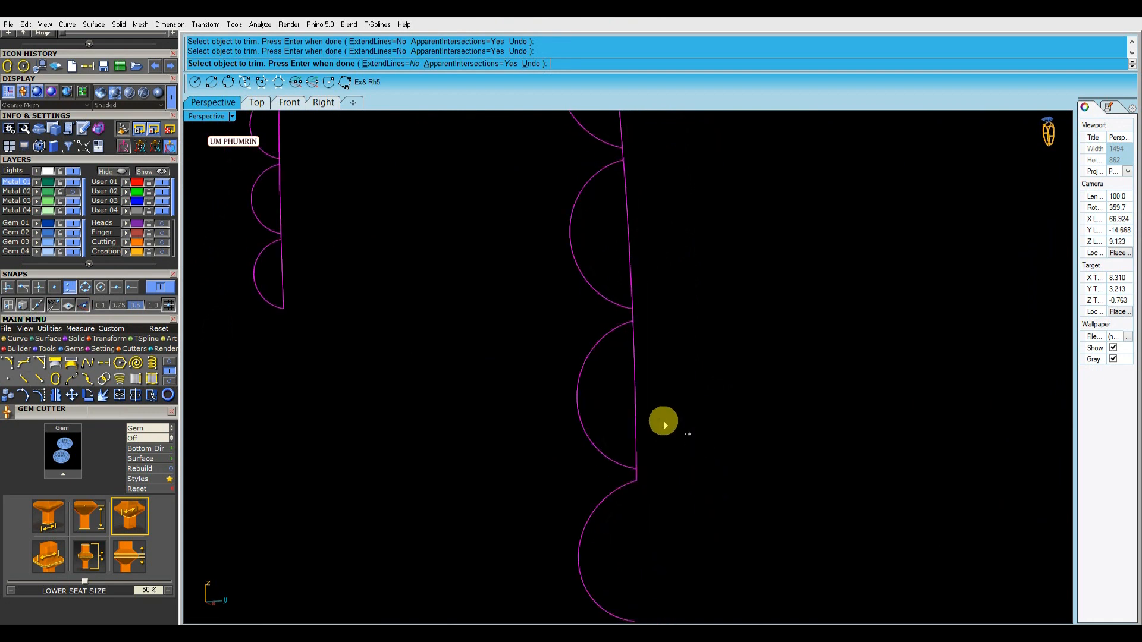
right_click_drag(652, 278, 729, 395)
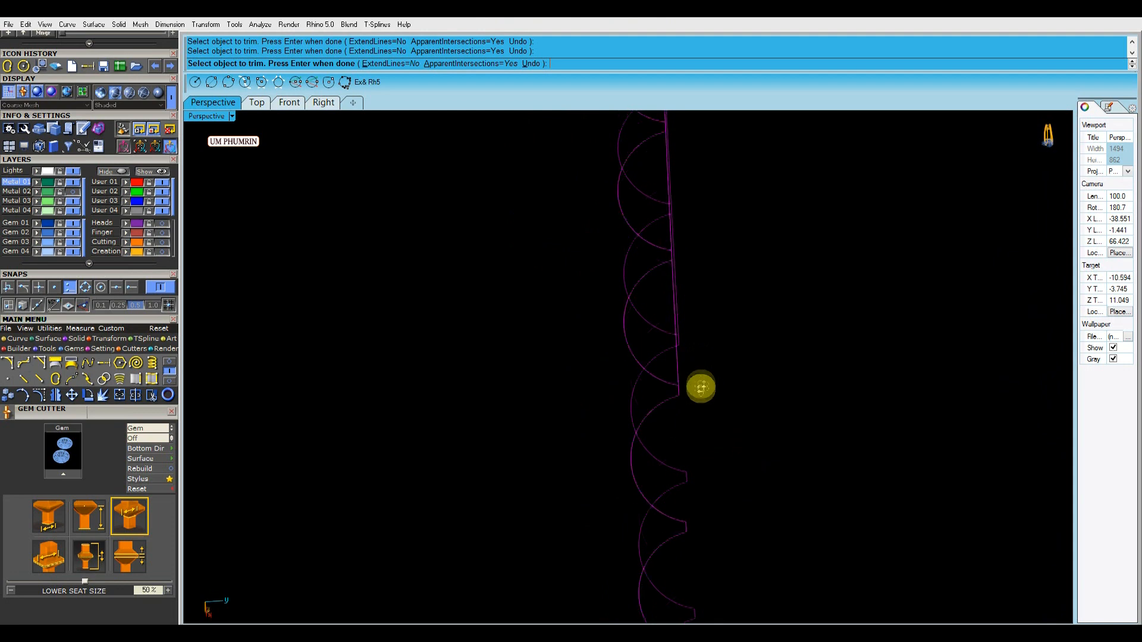
left_click_drag(727, 387, 687, 368)
right_click_drag(732, 427, 731, 449)
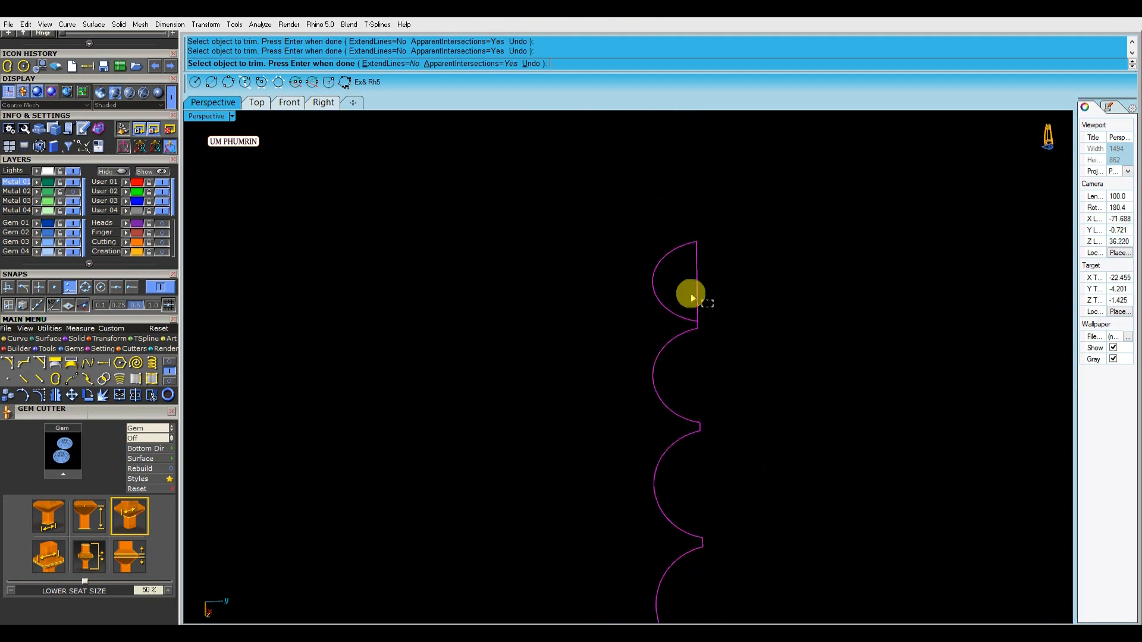
left_click_drag(709, 306, 668, 281)
key("Return")
- Join the half-circles and the short circle pieces into one open scalloped curve
scroll(689, 311, "down", 15)
type("j")
left_click(711, 358)
right_click_drag(720, 472, 708, 505)
key("Escape")
- Turn on the Heads layer to show the inner scalloped curve beside the outer one
scroll(594, 375, "up", 5)
right_click_drag(594, 375, 618, 375, "shift")
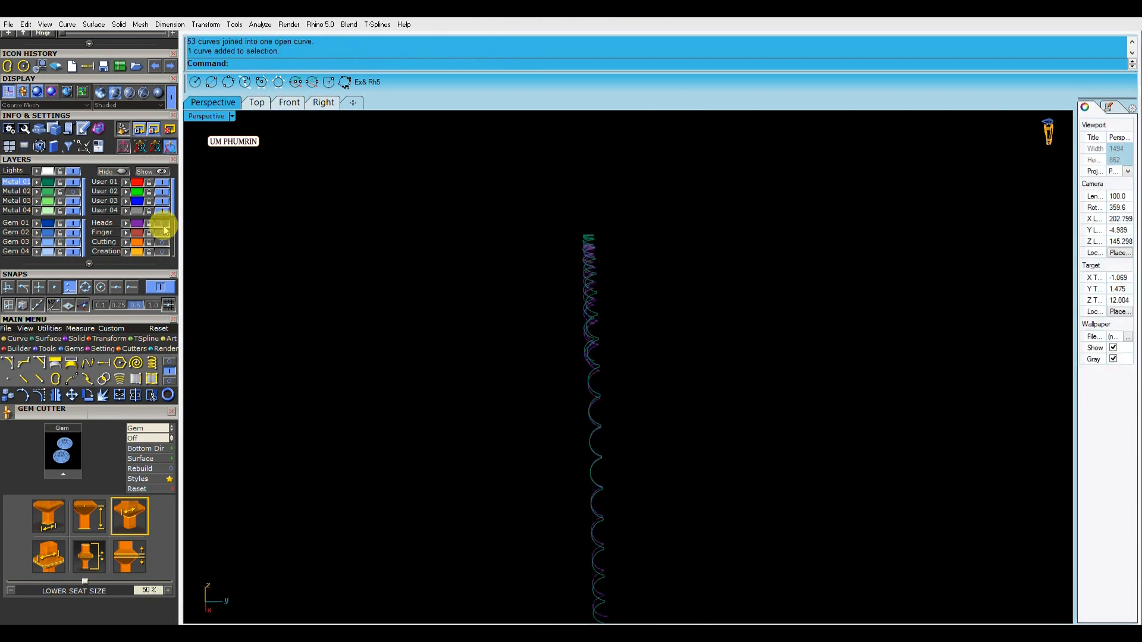
right_click_drag(663, 314, 679, 351)
scroll(681, 362, "up", 4)
left_click_drag(683, 353, 648, 373)
key("Escape")
right_click_drag(647, 372, 599, 517)
scroll(589, 488, "up", 4)
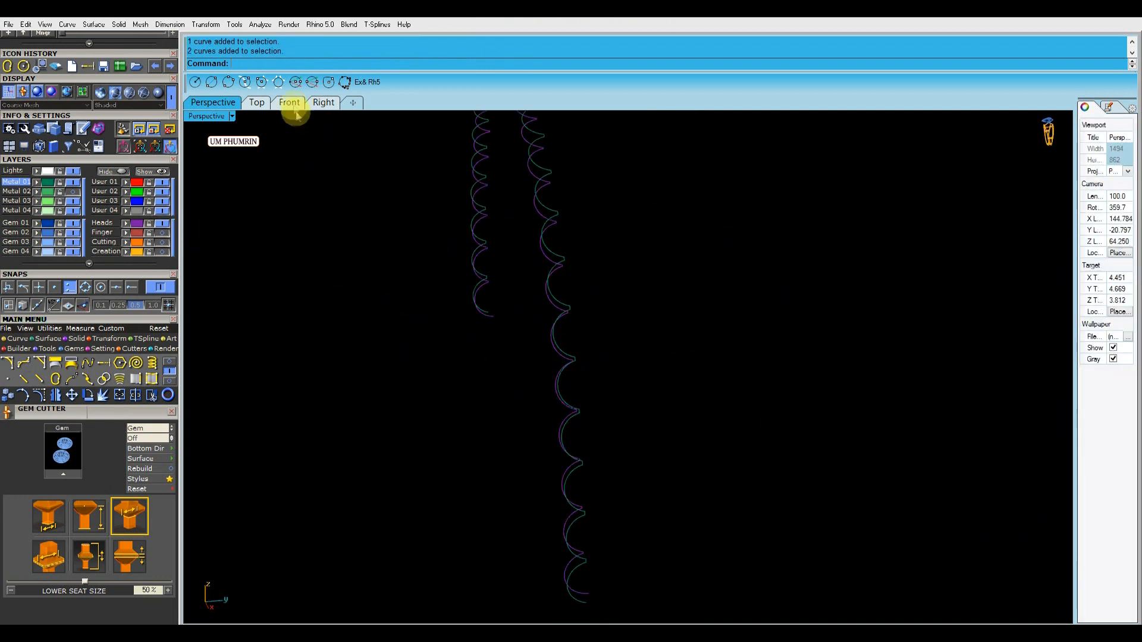
- Trim the inner scalloped curve's end level with the outer curve's end, using a temporary vertical line in the Right view
left_click(290, 103)
left_click(331, 104)
scroll(629, 497, "up", 5)
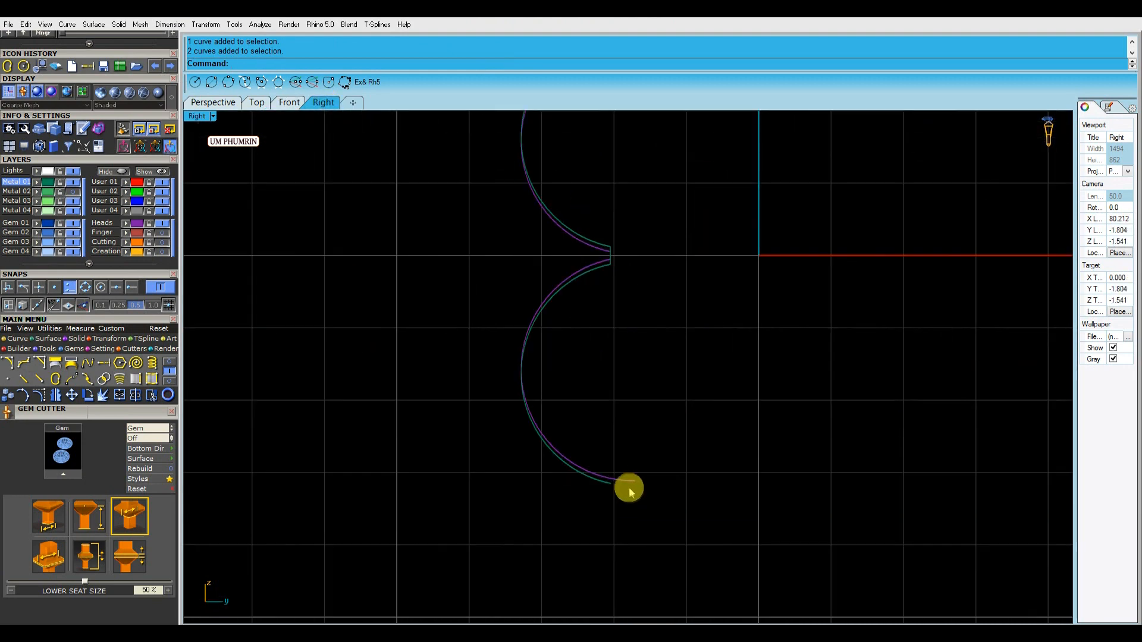
left_click(615, 380)
left_click(612, 411)
scroll(637, 470, "up", 6)
key("ctrl+t")
left_click(616, 490)
right_click(612, 518)
left_click(588, 401)
key("Delete")
- Show the Finger layer's ring circles in perspective and extrude them into inner and outer band surfaces beneath the scalloped curves
scroll(602, 403, "down", 5)
left_click(213, 103)
right_click_drag(566, 293, 183, 200)
left_click(162, 235)
scroll(670, 319, "up", 6)
left_click(617, 340)
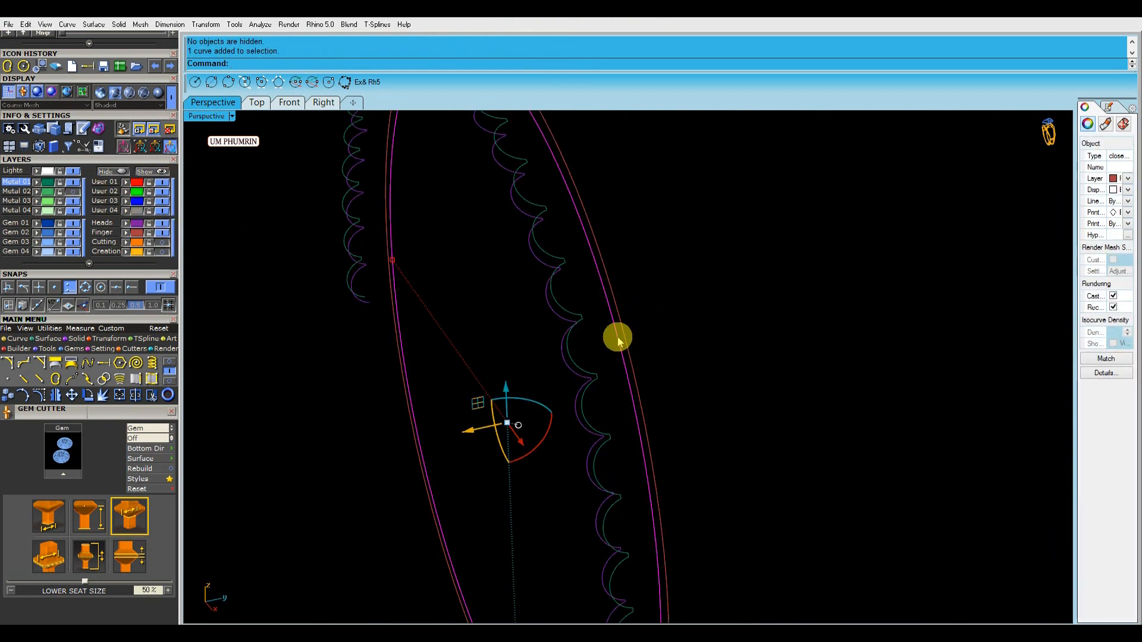
key("ctrl+e")
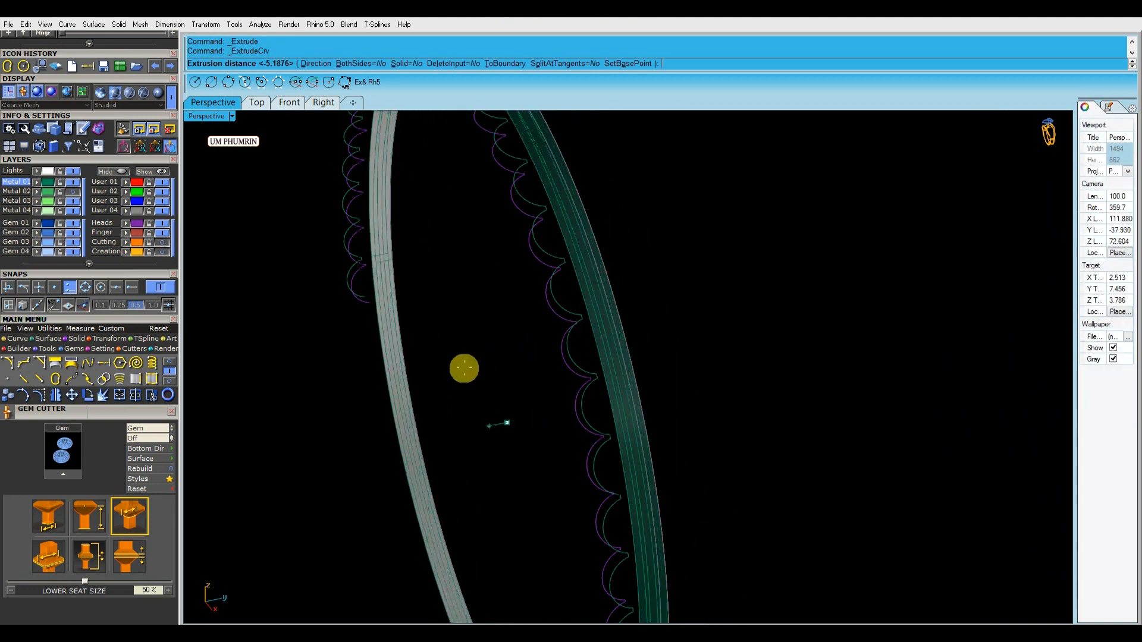
left_click(417, 381)
left_click(748, 356)
left_click(163, 233)
- Select both scalloped curves without the band surfaces and move them to the User 02 layer
right_click_drag(547, 282, 631, 309)
key("ctrl+a")
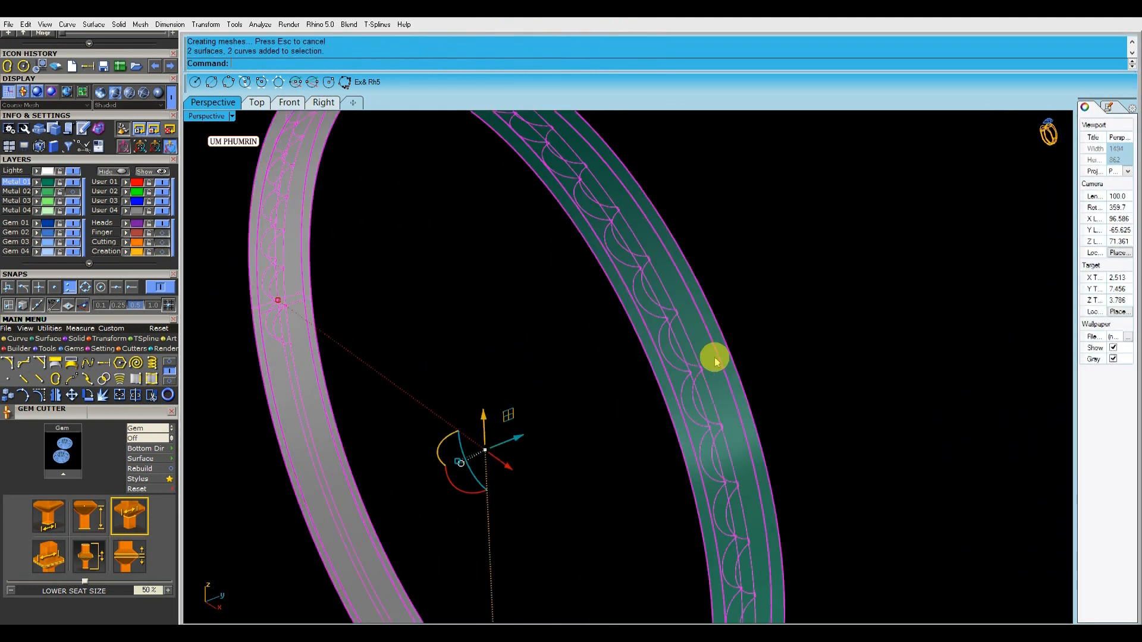
left_click(715, 358, "ctrl")
left_click(713, 354, "ctrl")
mouse_move(587, 408)
right_mouse_down()
mouse_move(653, 390)
mouse_move(571, 409)
right_mouse_up()
scroll(718, 397, "down", 4)
scroll(718, 397, "up", 3)
scroll(571, 410, "up", 3)
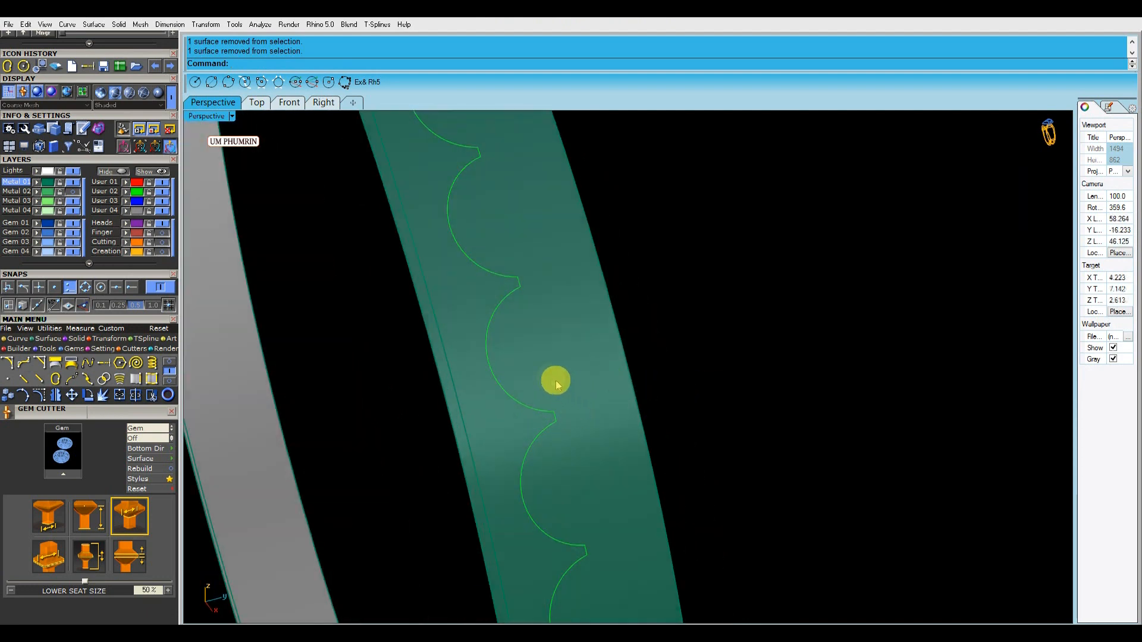
- Try to offset the outer scalloped curve 0.7 on the band surface in the flipped direction
left_click(499, 384)
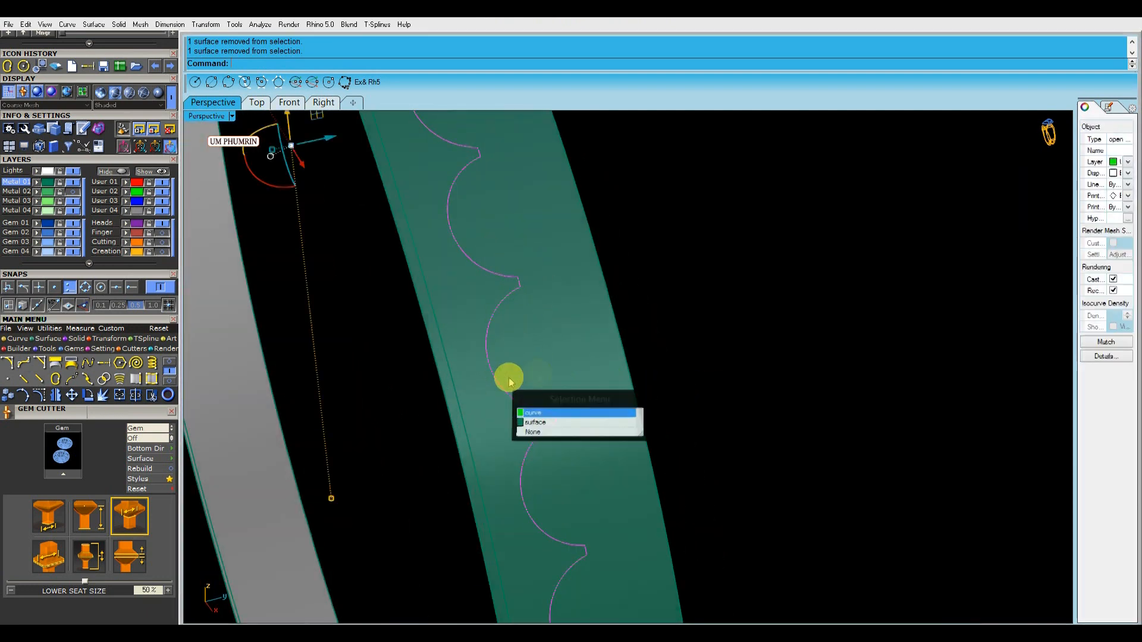
left_click(559, 412)
right_click_drag(577, 410, 643, 433)
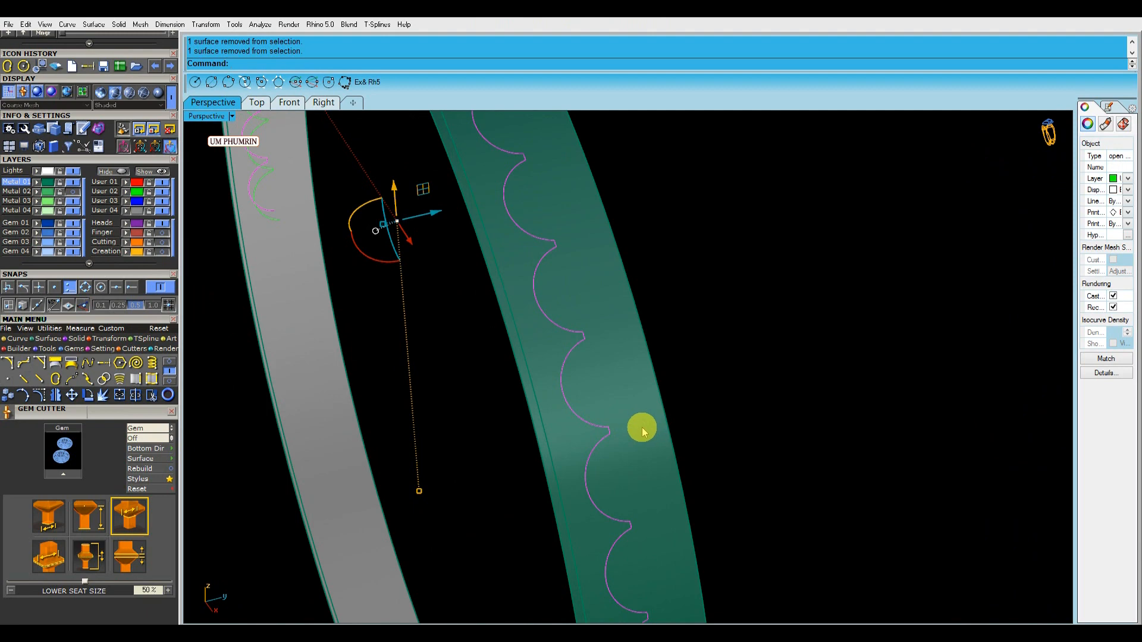
left_click(645, 421)
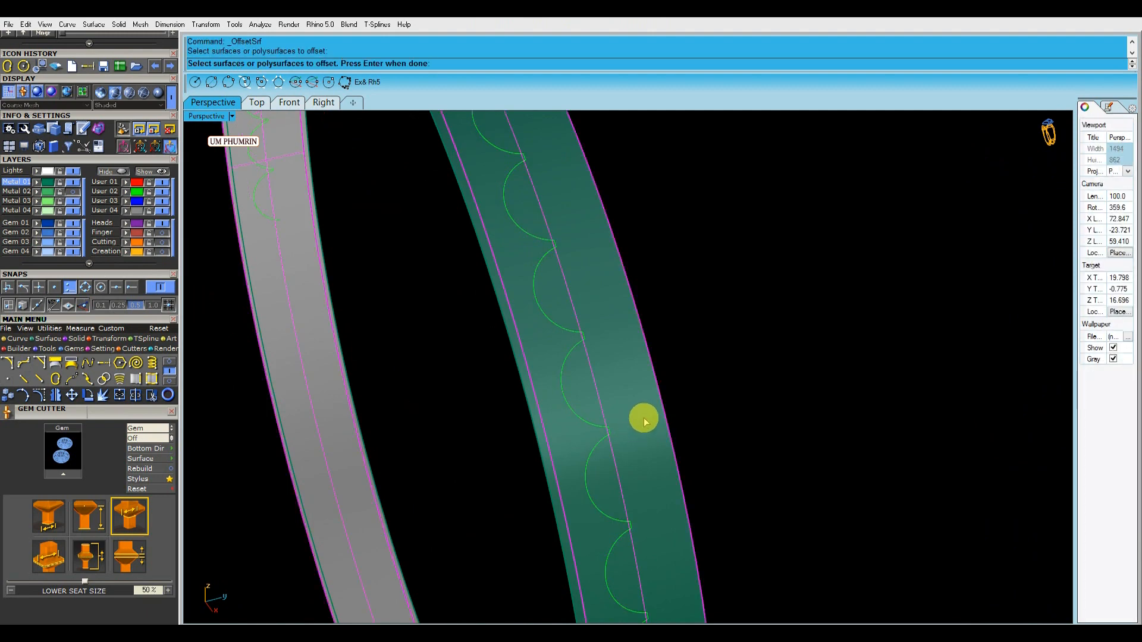
left_click(596, 433)
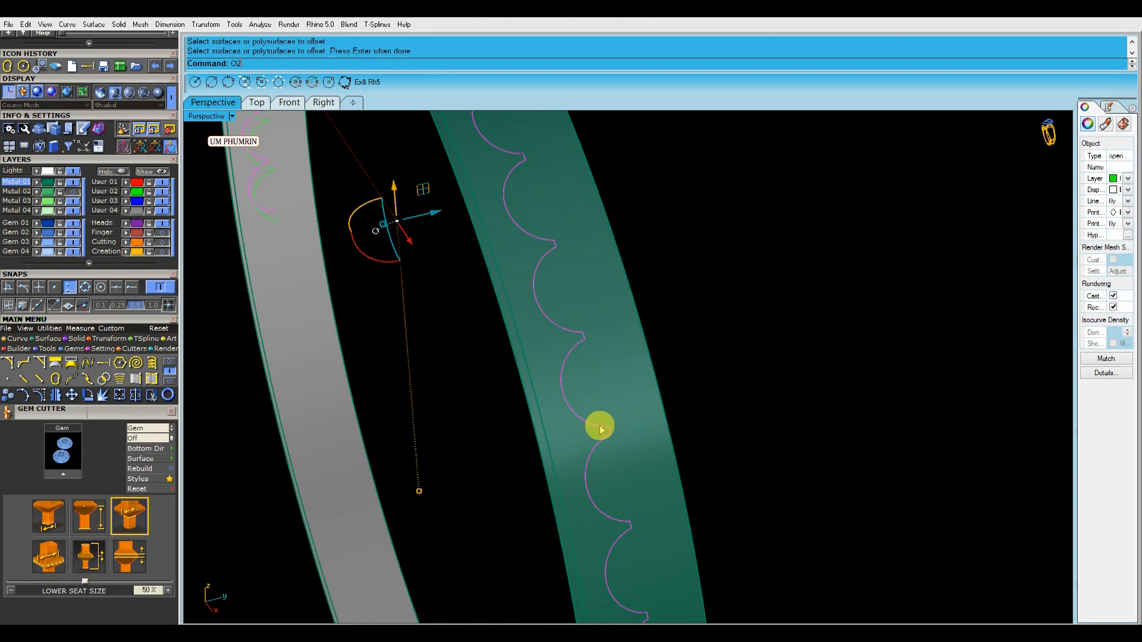
key("Return")
left_click(636, 409)
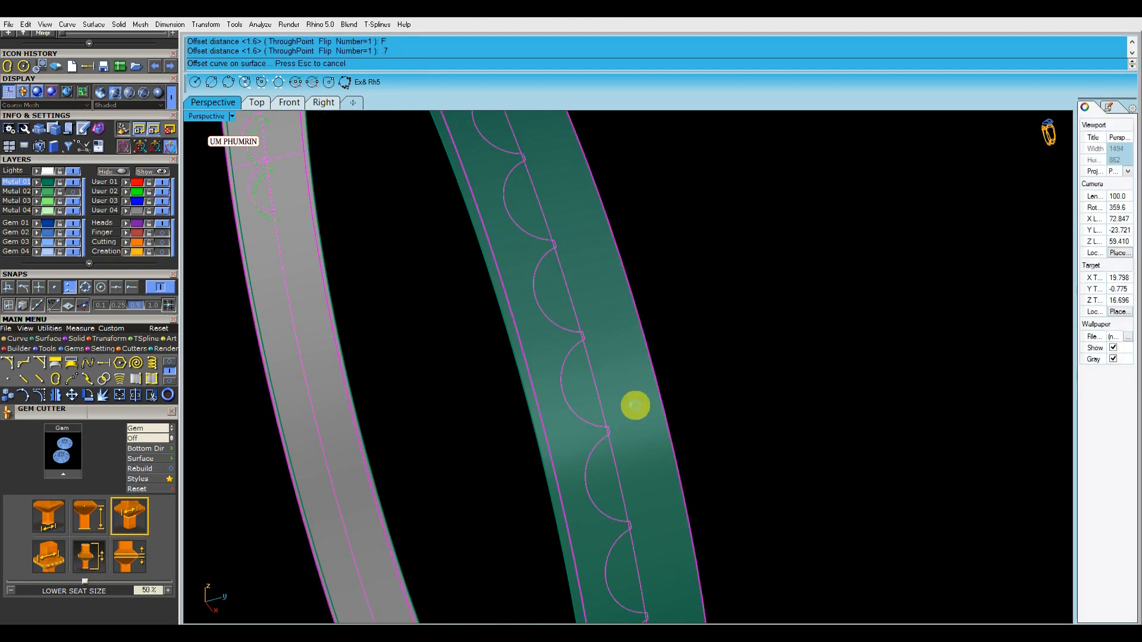
key("Return")
- Offset the scalloped curve 0.8 on the band surface in the flipped direction
right_click_drag(650, 421, 650, 451)
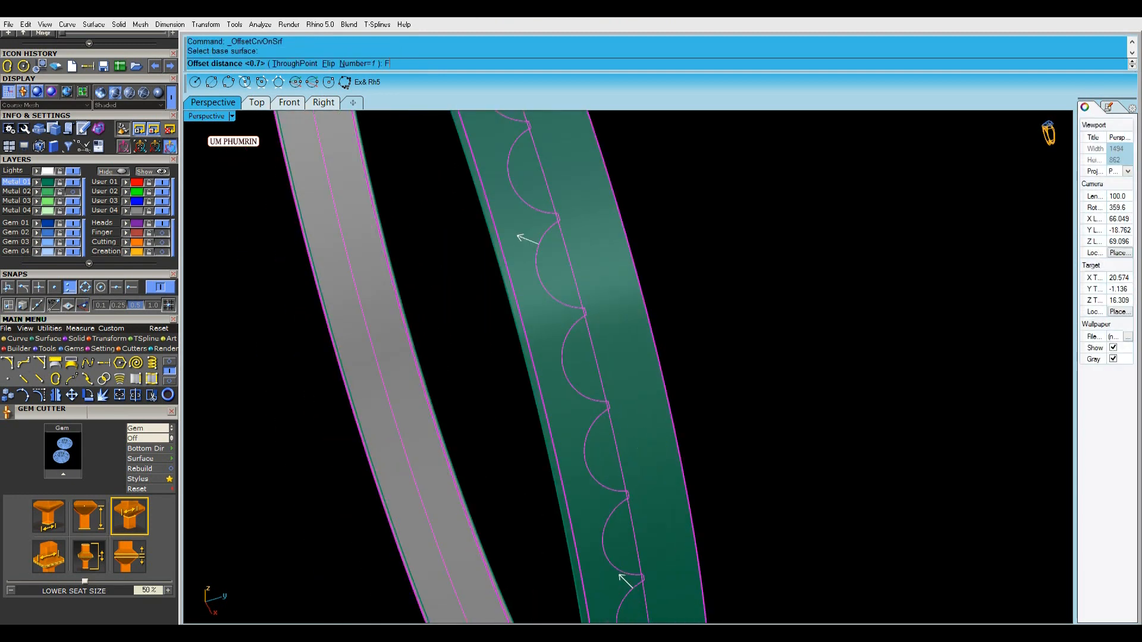
scroll(671, 474, "down", 9)
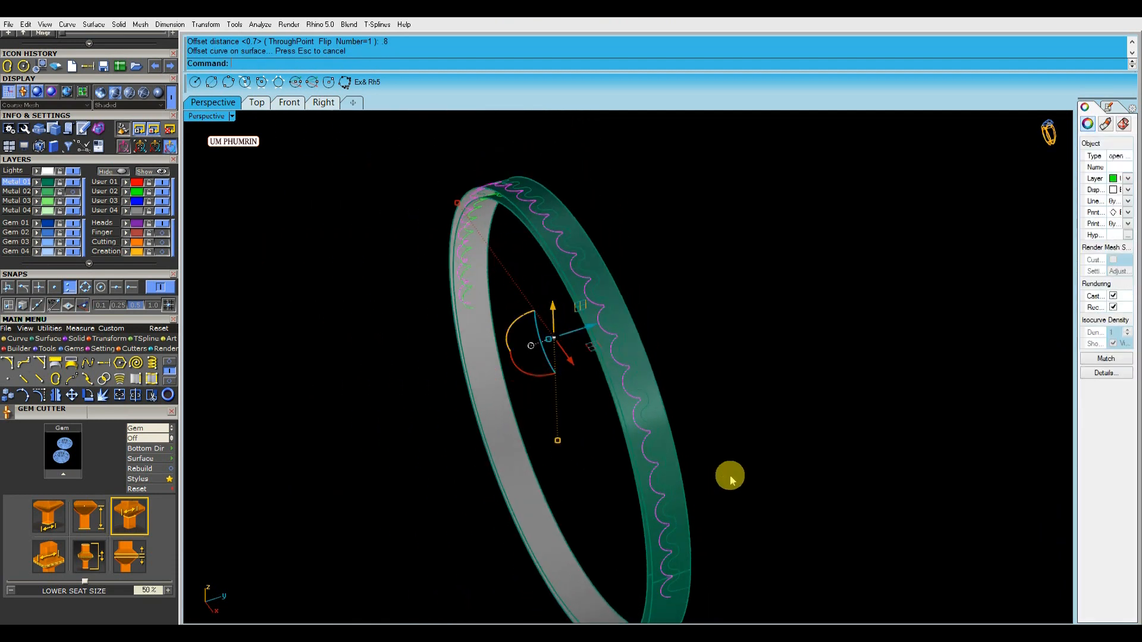
left_click(730, 477)
- Delete the unwanted curve near the end of the scallop row on the band surface
scroll(657, 493, "up", 3)
right_click_drag(656, 494, 695, 487)
scroll(684, 530, "up", 5)
right_click_drag(666, 533, 757, 522)
scroll(699, 527, "up", 4)
left_click(699, 526)
left_click(729, 516)
left_click(729, 516)
scroll(731, 519, "down", 3)
key("Escape")
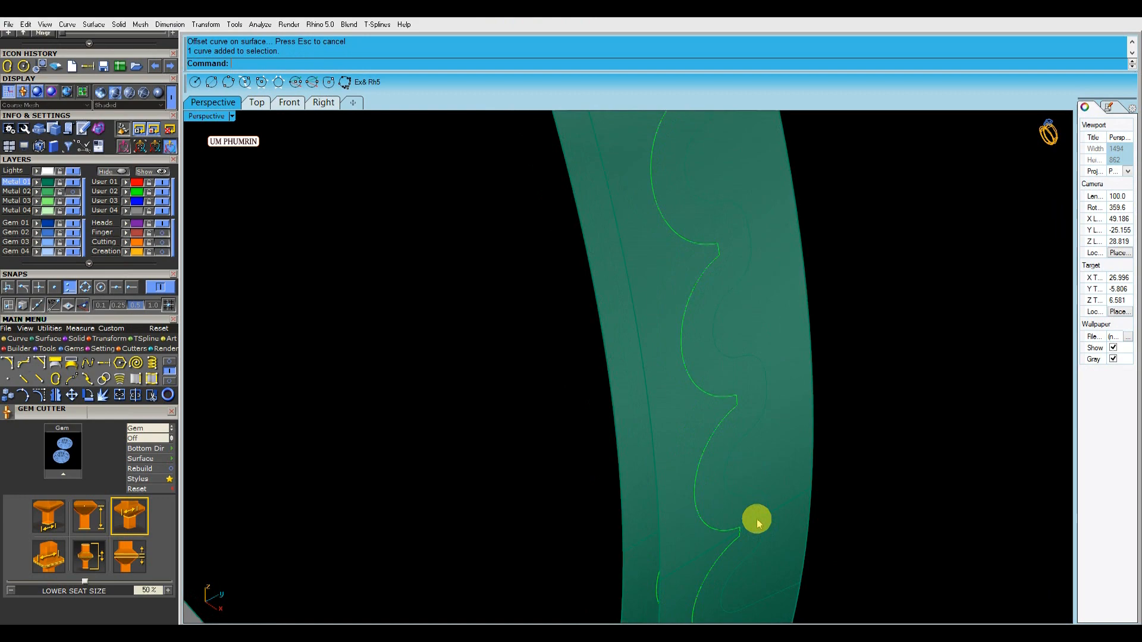
scroll(758, 523, "down", 3)
left_click(779, 546)
left_click(755, 545)
key("Delete")
- Select the scalloped curve on the band and create its flipped offset on the surface with the same 0.8 distance
left_click(704, 520)
left_click(677, 494, "shift")
scroll(691, 535, "down", 8)
right_click_drag(756, 429, 515, 433)
right_click_drag(648, 474, 693, 440)
scroll(714, 466, "up", 8)
left_click(697, 456)
type("O")
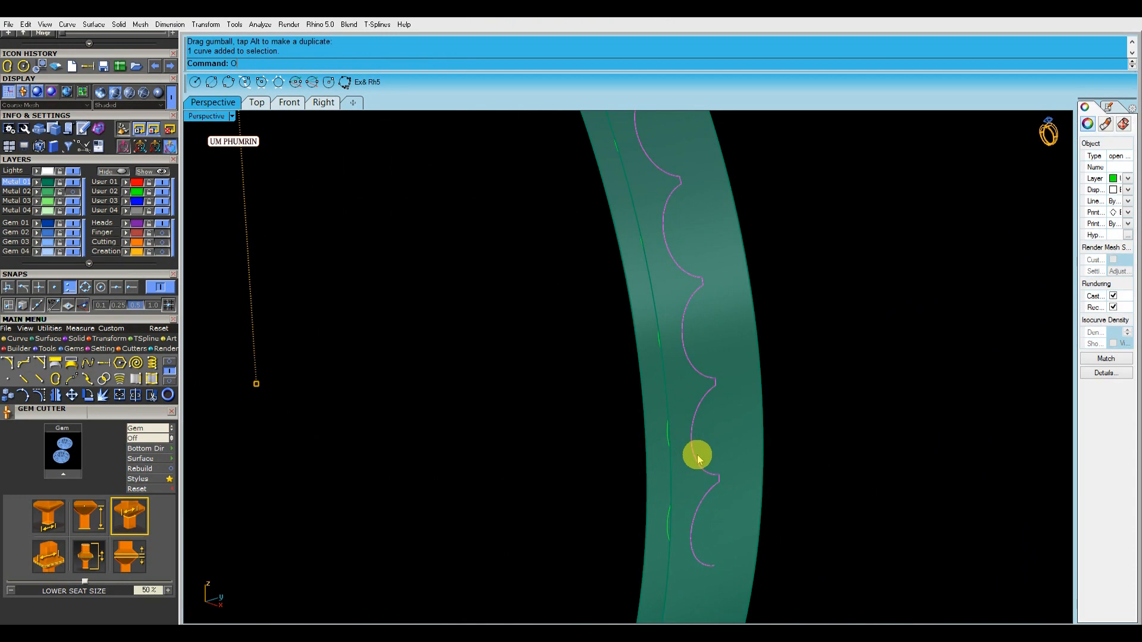
key("Return")
left_click(718, 452)
right_click_drag(729, 472, 579, 481)
type("F")
key("Return")
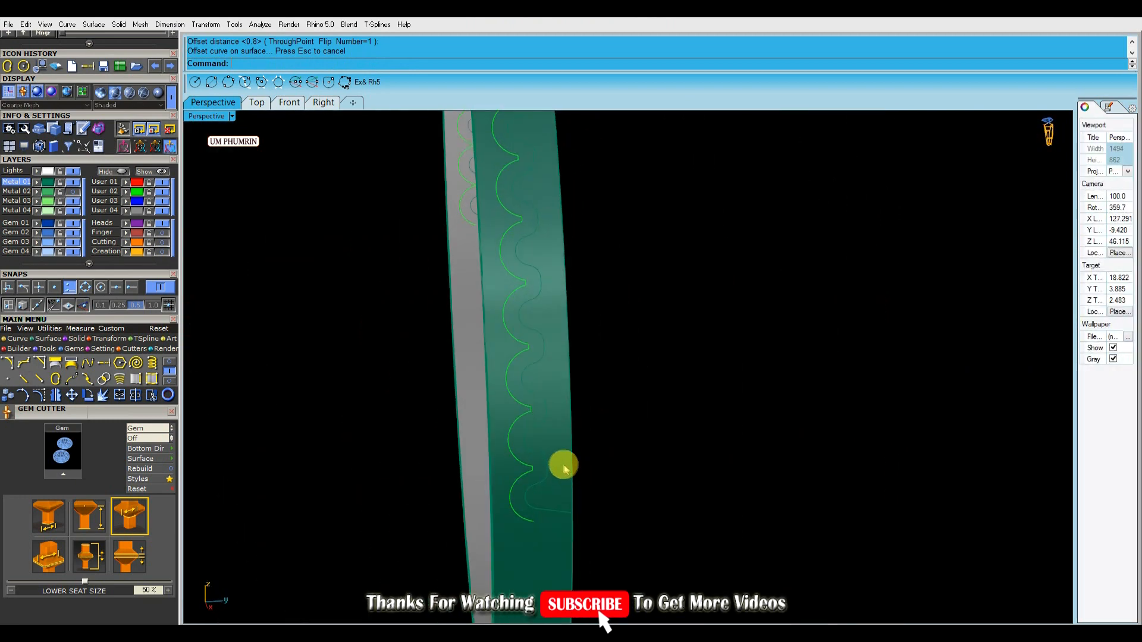
- Trim the offset curves' overhanging tails level with the scallop ends, using a temporary vertical line in the Right view
left_click(323, 102)
scroll(616, 410, "up", 5)
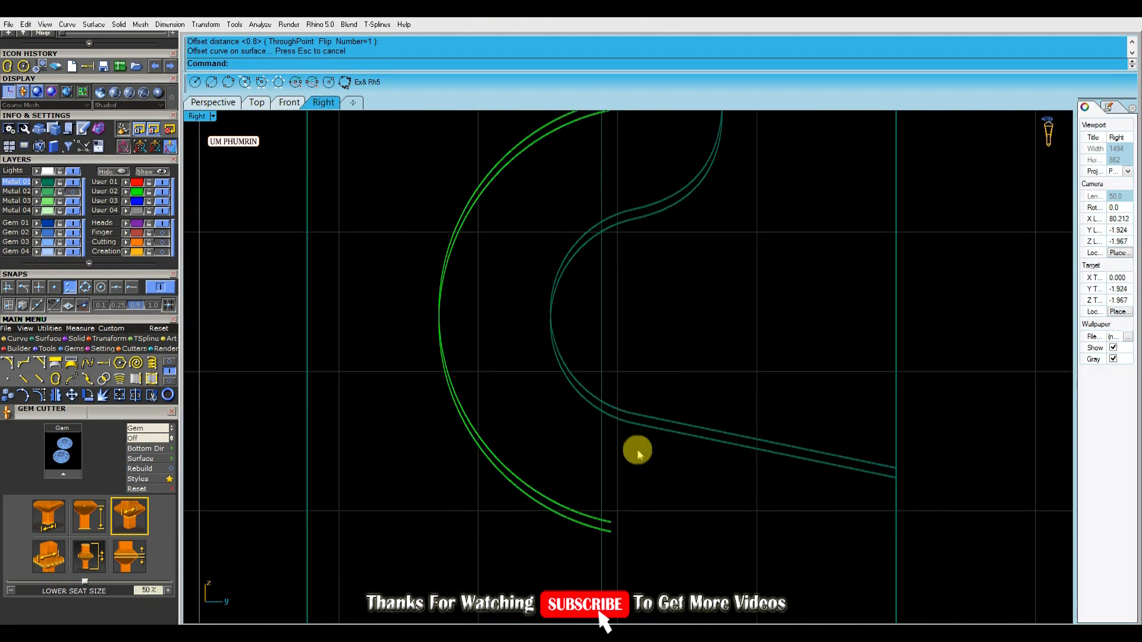
scroll(614, 537, "up", 3)
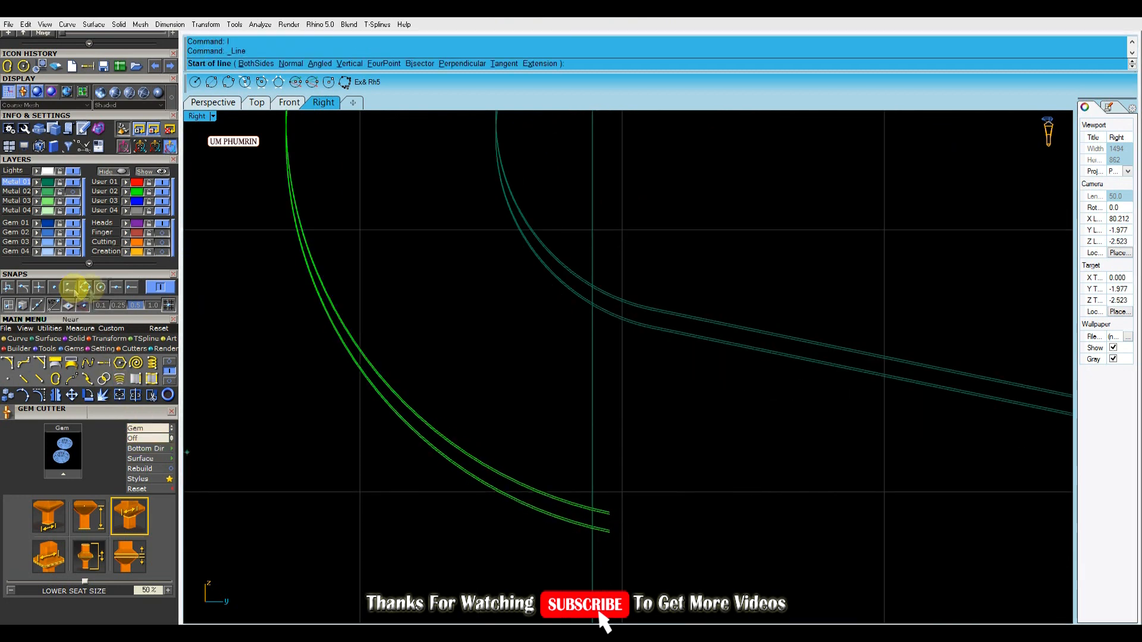
left_click(609, 530)
left_click_drag(617, 266, 602, 260)
right_click_drag(645, 293, 645, 355)
key("ctrl+t")
left_click_drag(692, 352, 673, 433)
right_click(696, 398)
scroll(714, 375, "down", 5)
key("Delete")
left_click(213, 103)
- Draw a line connecting the outer scalloped curve to its offset at one end of the row
right_click_drag(607, 326, 584, 512)
scroll(586, 511, "up", 5)
scroll(702, 461, "down", 5)
right_click_drag(723, 461, 619, 466)
scroll(619, 465, "up", 8)
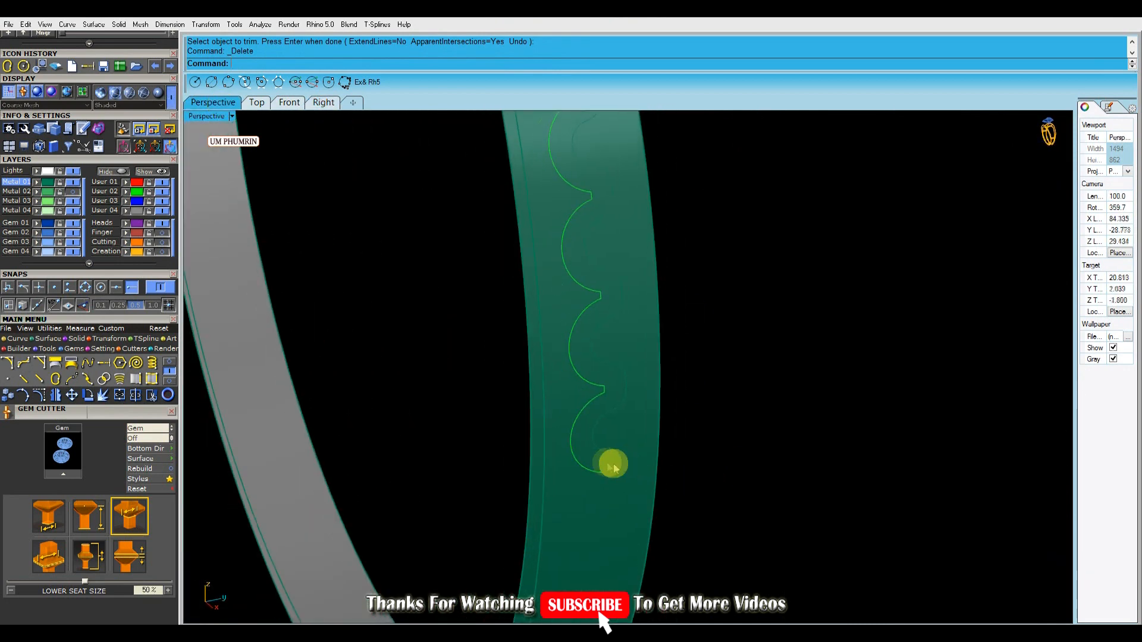
left_click(601, 480)
left_click(587, 434, "shift")
- Draw the connecting line at the outer row's other end and join the four curves into one closed outline
scroll(539, 439, "down", 9)
right_click_drag(606, 476, 832, 355)
scroll(655, 422, "up", 4)
right_click_drag(655, 421, 643, 461)
scroll(675, 439, "up", 5)
right_click(632, 468)
left_click(671, 449)
left_click(671, 463, "shift")
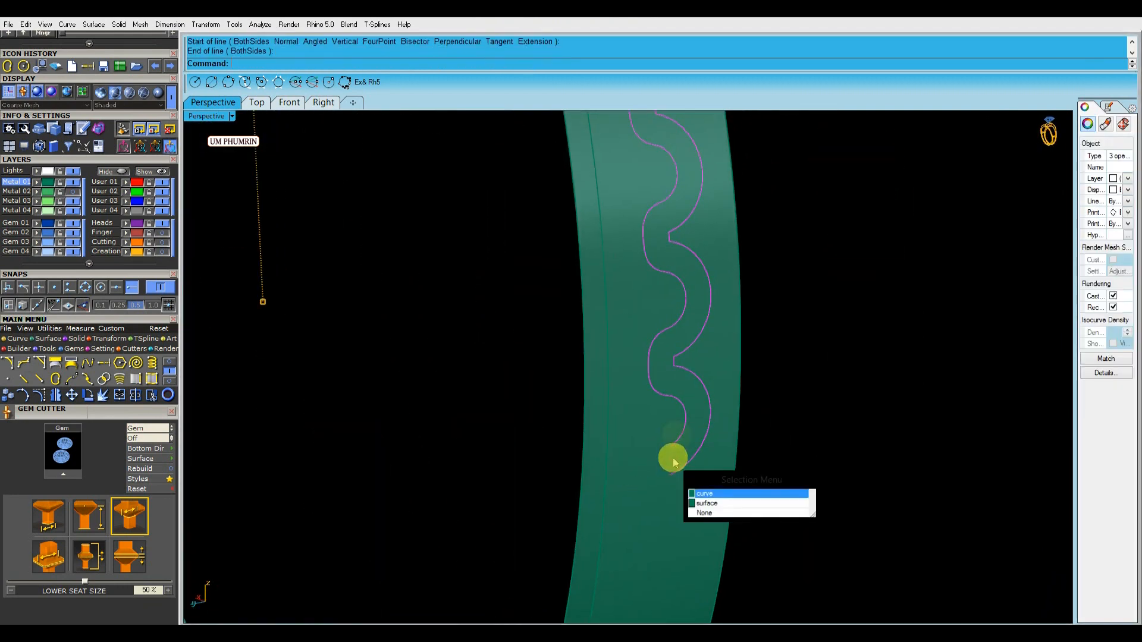
left_click(689, 491)
scroll(679, 478, "down", 8)
left_click(723, 484)
- Draw a line connecting the inner scalloped curve to its offset at one end and select the inner outline curves
right_click_drag(723, 484, 805, 433)
scroll(806, 433, "up", 8)
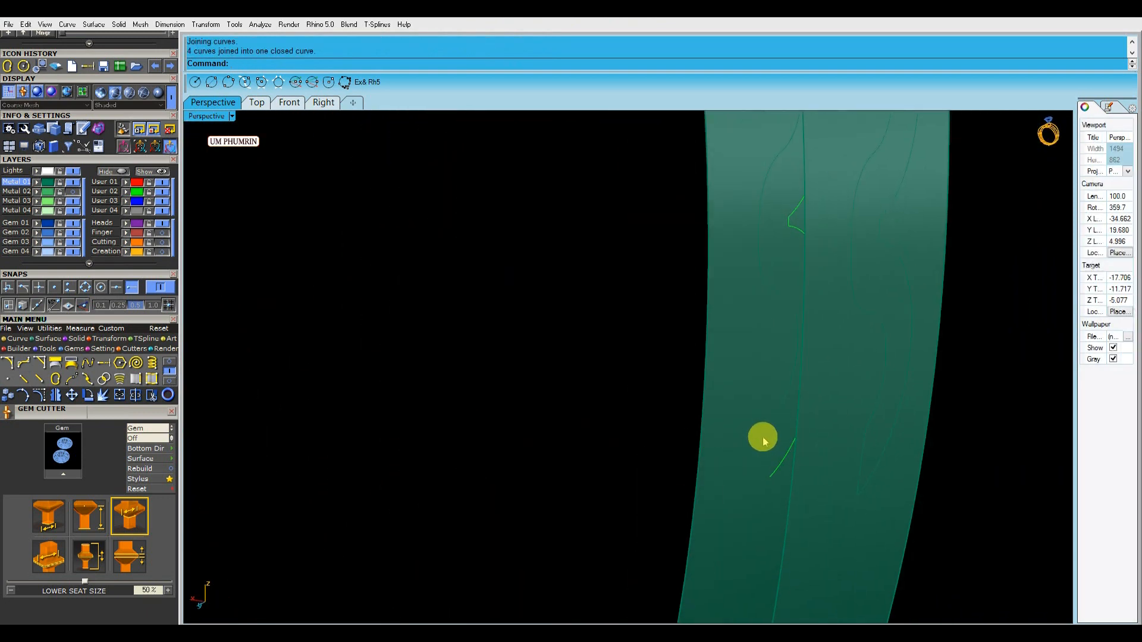
left_click(773, 476)
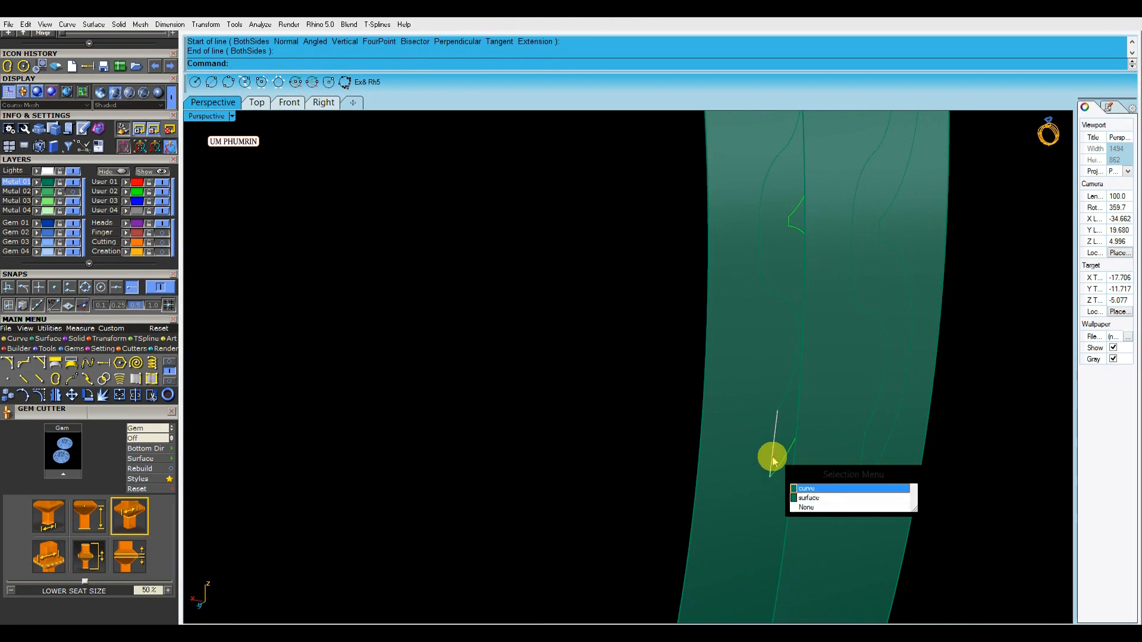
left_click(801, 485)
left_click(783, 460, "ctrl")
- Connect the inner curves at the row's other end with a line and join the four curves into one closed outline
scroll(779, 467, "down", 10)
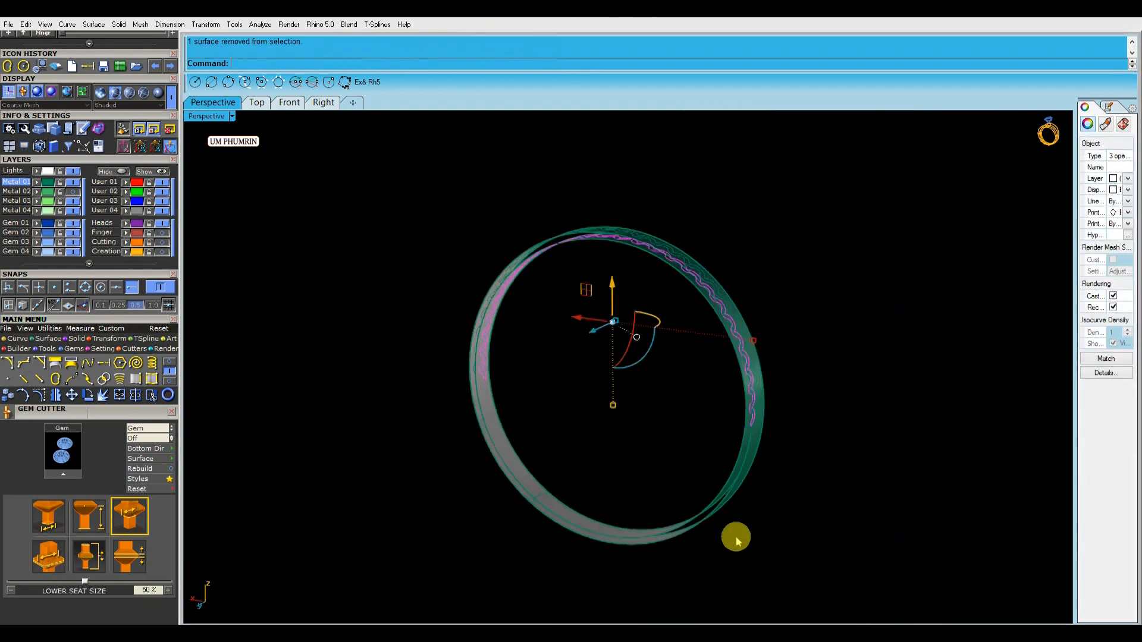
right_click_drag(737, 537, 614, 451)
scroll(571, 396, "up", 8)
right_click_drag(582, 393, 569, 475, "shift")
right_click(569, 471)
left_click(561, 447)
left_click(564, 467)
scroll(643, 484, "down", 4)
key("ctrl+j")
- Split the first band surface with its closed scalloped outline and delete the excess surface around it
left_click(612, 499)
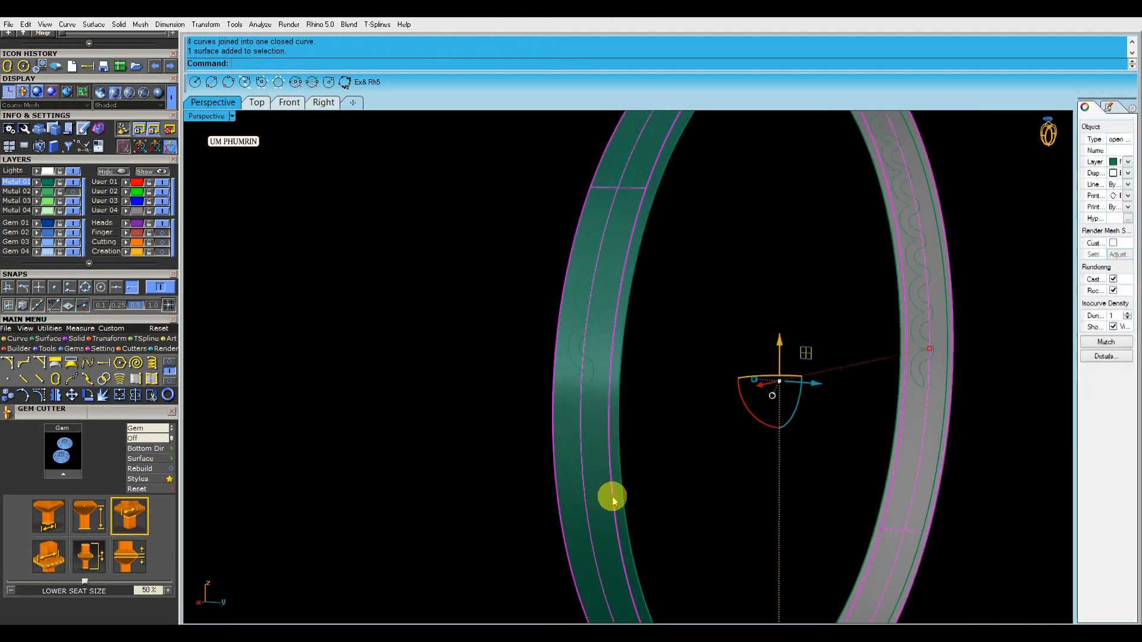
right_click_drag(612, 500, 584, 516, "shift")
key("ctrl+shift+s")
left_click(548, 484)
right_click(548, 485)
scroll(545, 479, "up", 3)
key("Delete")
- Split the remaining band surface with its scalloped outline and delete the excess, leaving only the scalloped strip
left_click(646, 506)
right_click_drag(648, 505, 609, 499, "shift")
key("ctrl+shift+s")
left_click(564, 498)
right_click(564, 499)
left_click(599, 502)
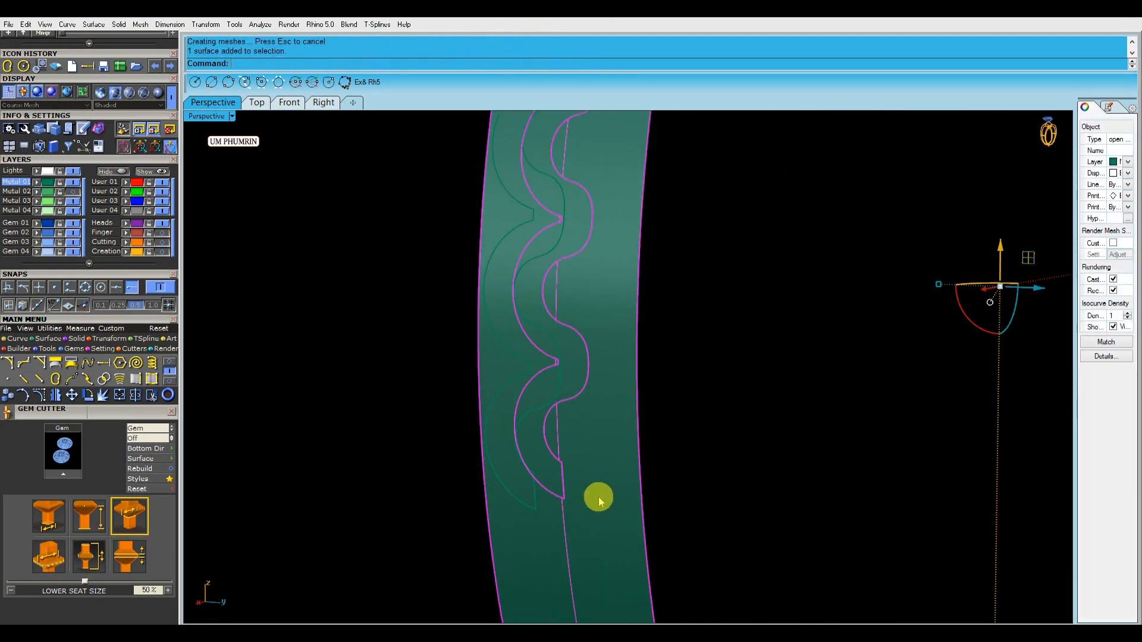
key("Delete")
- Delete the two scalloped outline curves while keeping both trimmed strip surfaces
scroll(648, 521, "down", 7)
left_click_drag(658, 526, 617, 462)
scroll(620, 464, "up", 6)
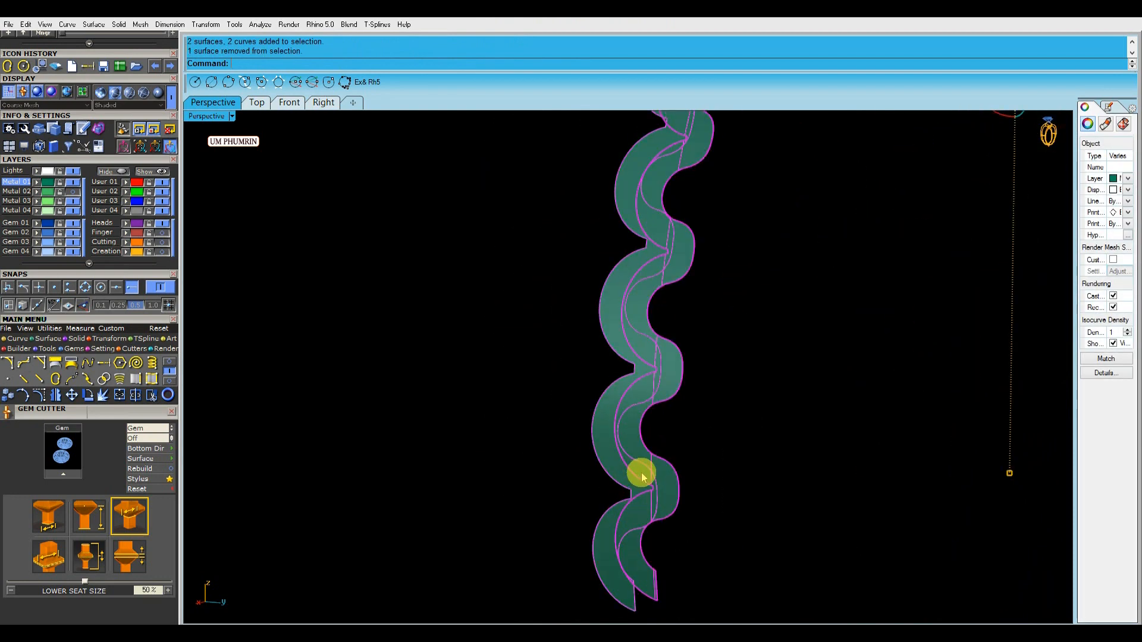
left_click(650, 466, "ctrl")
scroll(652, 476, "down", 5)
key("Delete")
- Turn off isocurve display for the trimmed scalloped strips and select the inner and outer strips together
left_click_drag(672, 509, 631, 461)
right_click_drag(732, 441, 825, 475)
left_click(1113, 344)
left_click(785, 411)
scroll(779, 413, "down", 6)
right_click_drag(779, 411, 836, 517)
left_click_drag(834, 513, 737, 468)
scroll(746, 475, "up", 4)
left_click(727, 502)
right_click_drag(727, 502, 800, 529)
left_click_drag(810, 535, 729, 467)
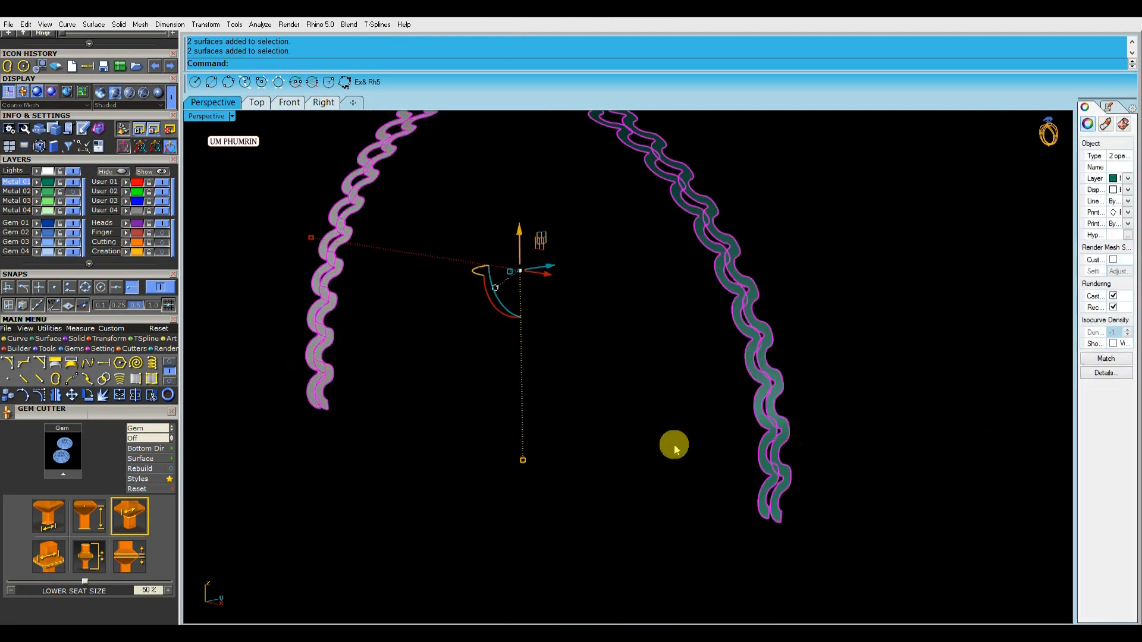
right_click_drag(667, 444, 690, 457)
- Mirror a copy of the scalloped gallery across the ring's centre line through origin 0 and show the gem heads again
type("mi")
key("Return")
type("0")
key("Return")
left_click(872, 456)
right_click_drag(872, 455, 778, 543)
key("ctrl+z")
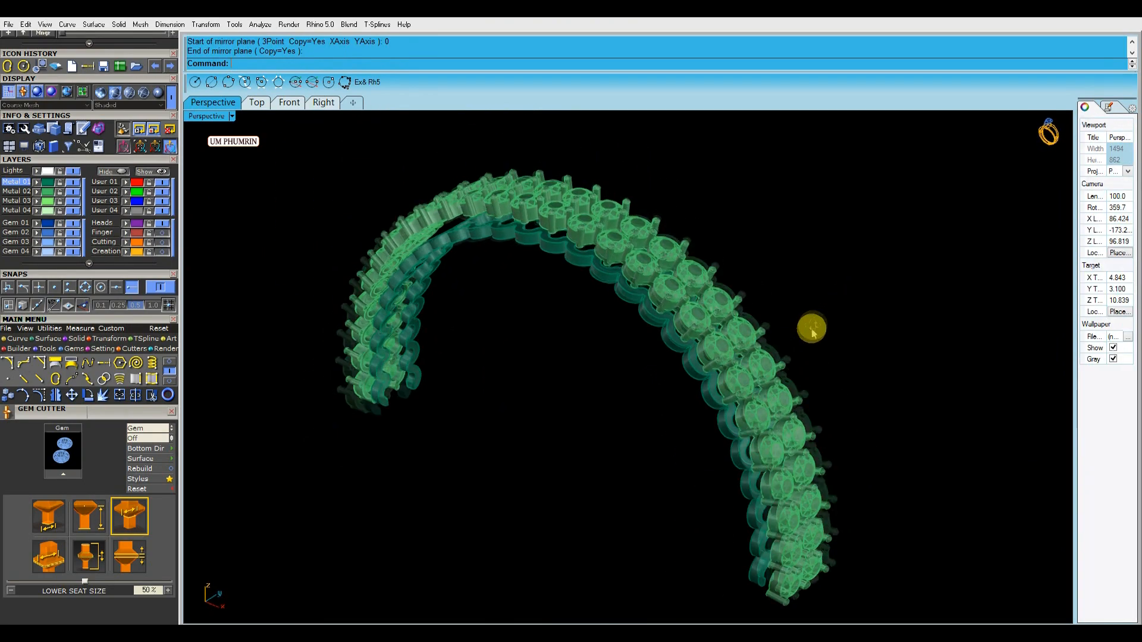
- Ungroup the full set of gem heads and select the pair at the ring's top
mouse_move(811, 327)
right_mouse_down()
mouse_move(729, 327)
mouse_move(900, 238)
mouse_move(722, 357)
mouse_move(565, 385)
mouse_move(573, 398)
mouse_move(676, 413)
mouse_move(724, 433)
mouse_move(684, 472)
mouse_move(704, 471)
mouse_move(696, 433)
mouse_move(641, 474)
mouse_move(630, 406)
mouse_move(696, 367)
mouse_move(637, 344)
mouse_move(510, 378)
mouse_move(650, 390)
mouse_move(509, 420)
right_mouse_up()
scroll(781, 317, "up", 5)
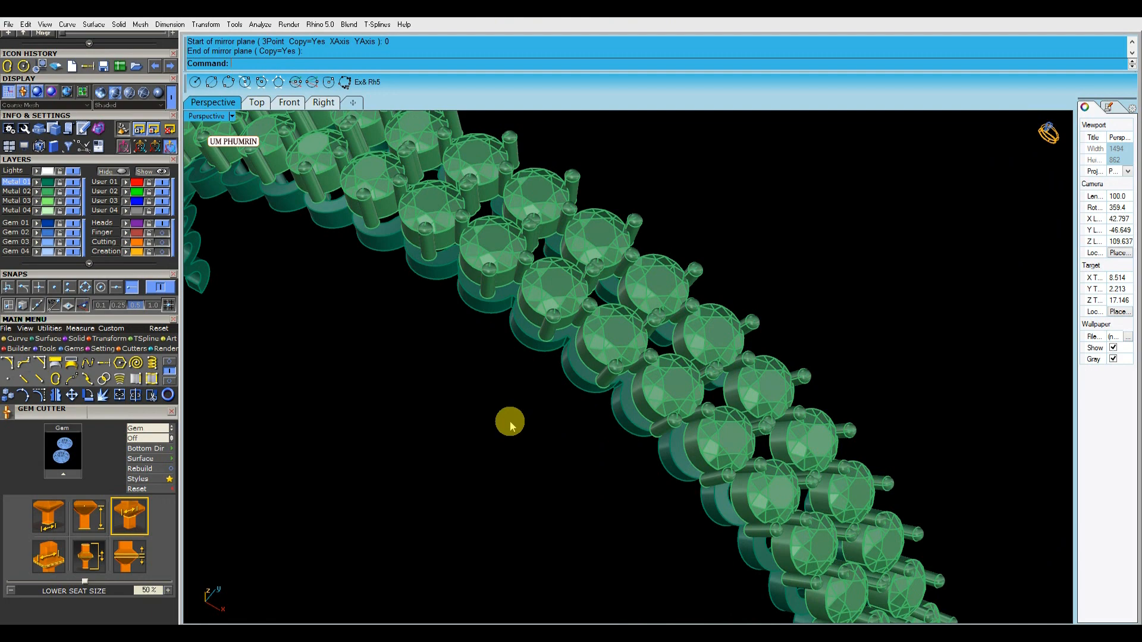
right_click_drag(510, 420, 529, 244)
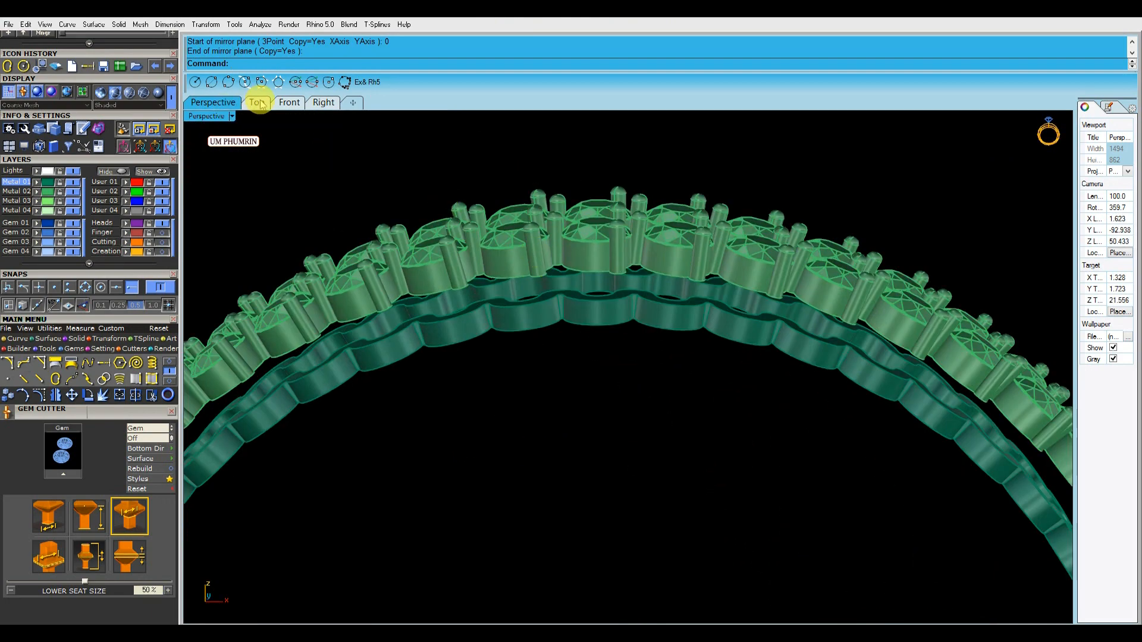
left_click(260, 104)
scroll(466, 301, "down", 2)
scroll(492, 270, "up", 2)
key("ctrl+a")
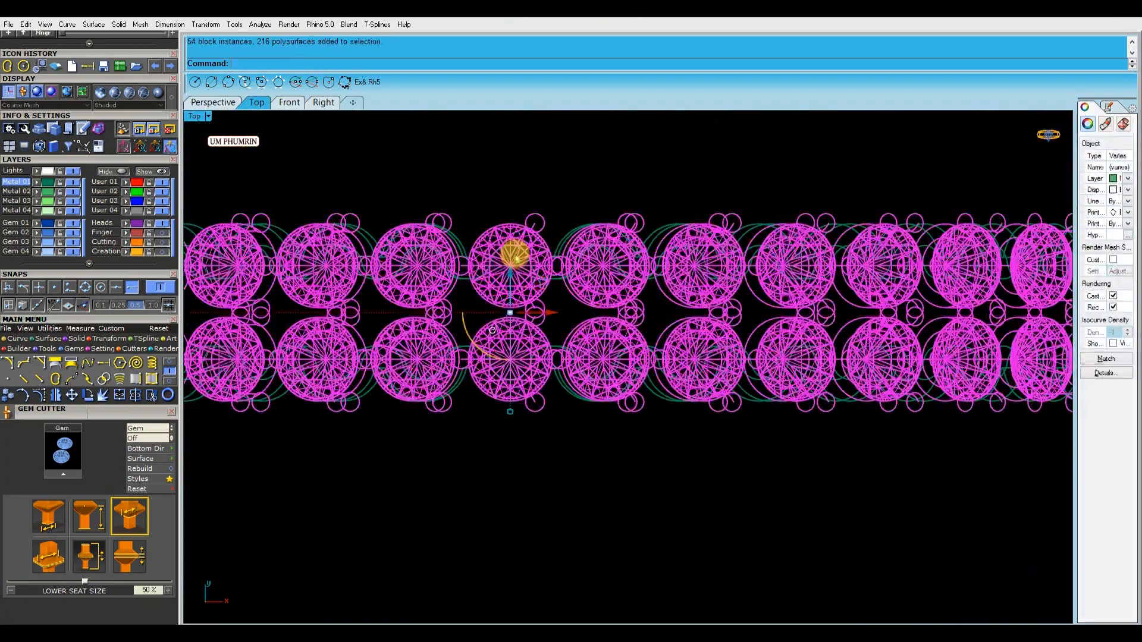
key("Return")
left_click(504, 238)
left_click(220, 107)
right_click_drag(535, 242, 634, 436)
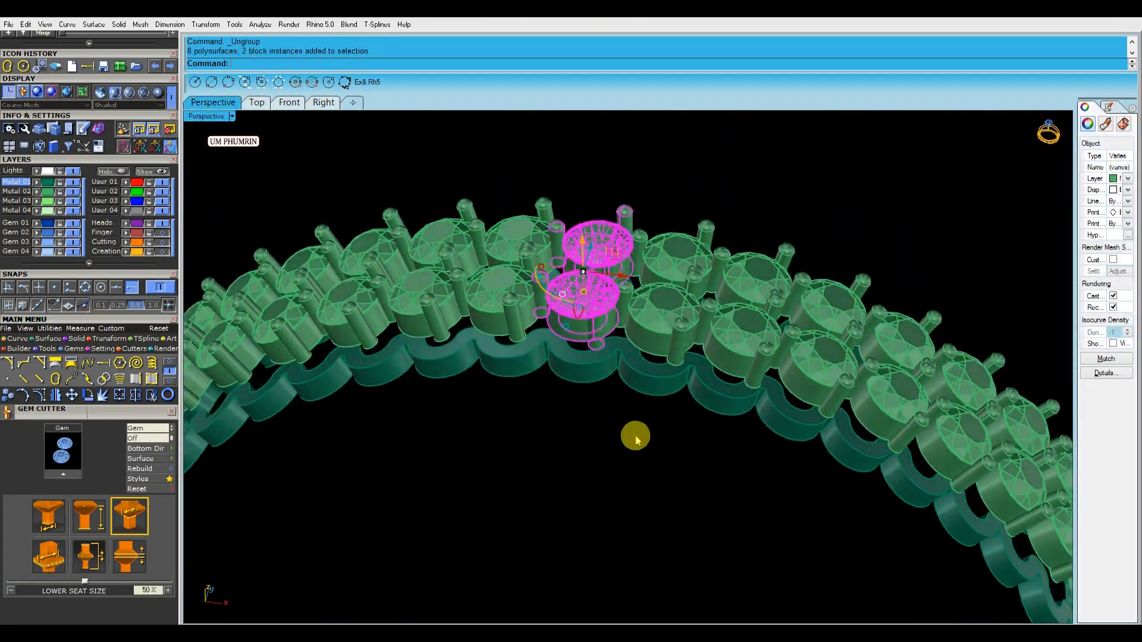
- Extrude the base outline of the front prong at the ring's top downward past the scalloped gallery
left_click(634, 436)
scroll(613, 334, "up", 5)
left_click(593, 335)
mouse_move(602, 476)
right_mouse_down()
mouse_move(597, 364)
mouse_move(613, 471)
right_mouse_up()
left_click(613, 471)
left_click(577, 341)
left_click(554, 367)
type("ex")
key("Return")
left_click(581, 352)
key("Return")
right_click_drag(583, 434, 621, 409)
left_click(621, 409)
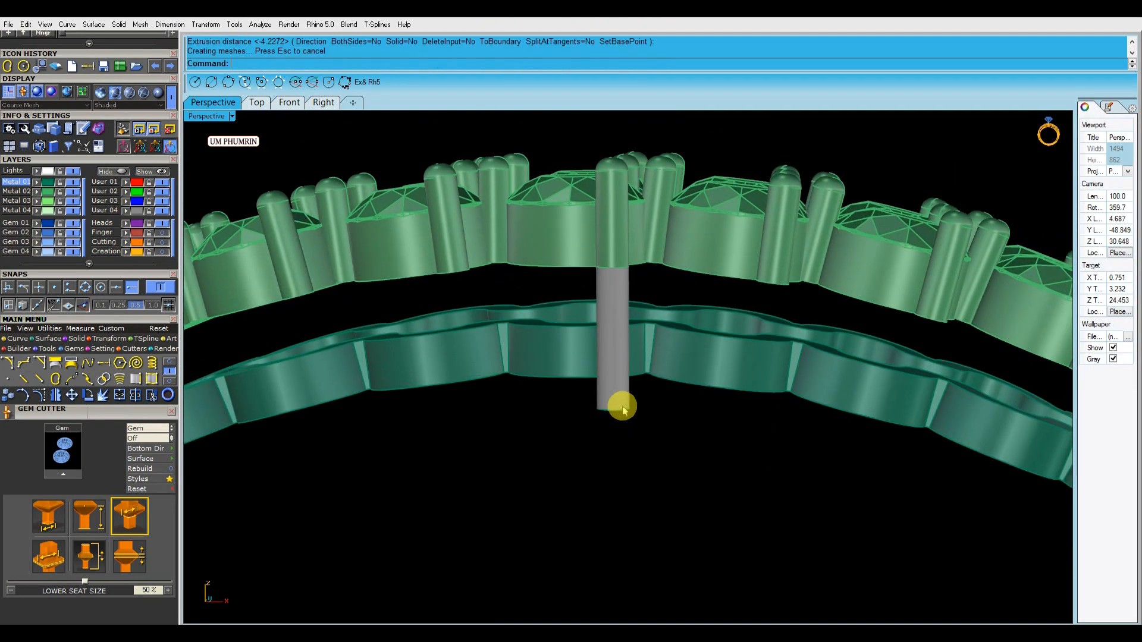
- Cap the extruded post and isolate it with the inner finger curve in the Front view
type("cap")
key("Return")
right_click_drag(637, 416, 669, 410)
left_click(577, 391)
left_click(594, 395)
left_click(295, 107)
left_click(521, 287, "shift")
scroll(571, 291, "up", 5)
left_click(548, 308)
left_click(601, 342)
left_click(117, 170)
- Try to split the post with the inner finger curve and delete the piece below it
left_click_drag(699, 304, 648, 341)
left_click(612, 294)
right_click_drag(663, 269, 663, 303)
type("sp")
key("Return")
left_click_drag(742, 304, 701, 358)
key("Return")
left_click_drag(700, 398, 556, 388)
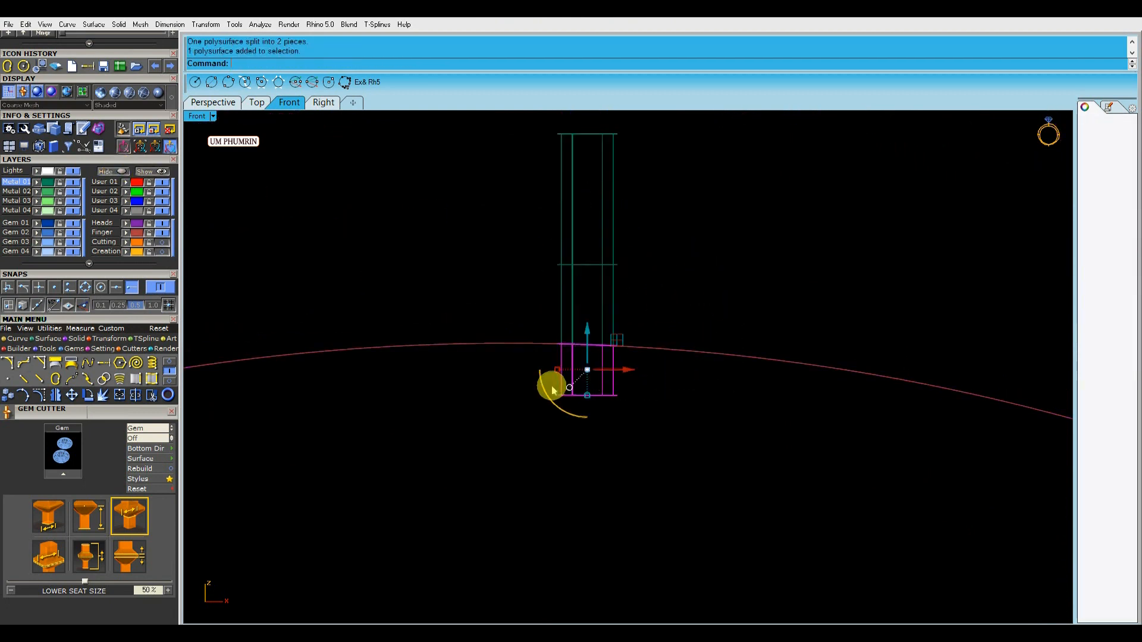
key("Delete")
left_click(560, 273)
key("ctrl+z")
key("ctrl+z")
- Extrude the inner finger curve into a band surface and cut the post flush with it as a closed solid
left_click(639, 348)
left_click(323, 104)
right_click_drag(674, 292, 653, 435)
left_click(472, 390)
left_click(220, 104)
right_click_drag(637, 283, 665, 382)
left_click(665, 383)
left_click(598, 342)
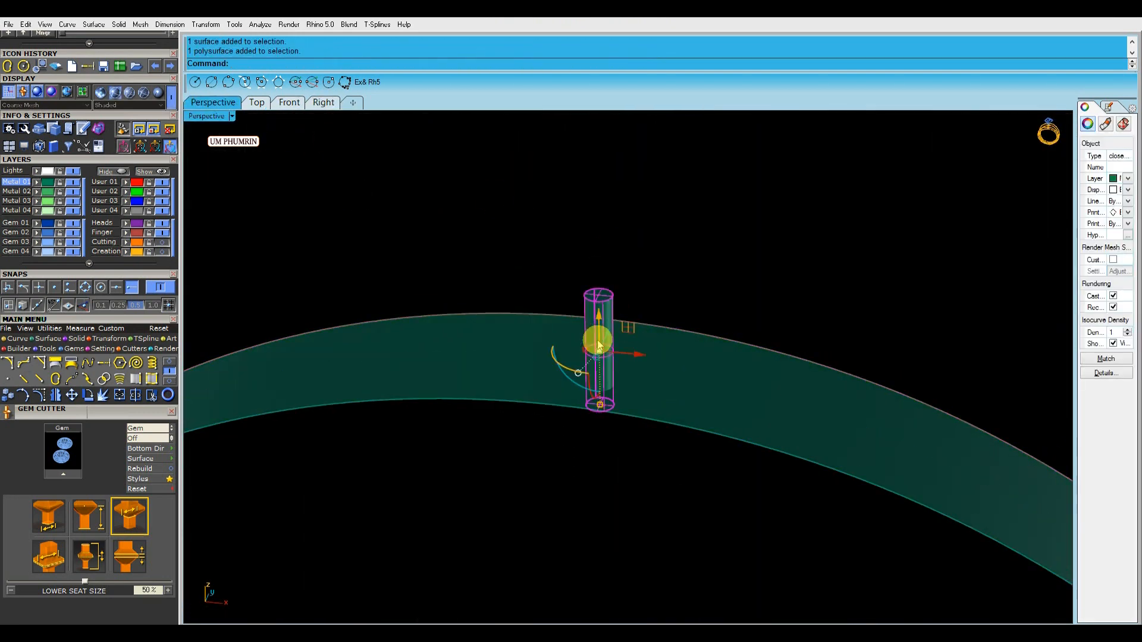
- Hide the cutting band surface and show the gem heads and gallery again
left_click(690, 377)
key("ctrl+h")
left_click(161, 172)
- Group the front post with its mirrored counterpart at the back and assign the pair to the bright green layer
right_click_drag(625, 297, 541, 387)
left_click(586, 374)
right_click_drag(810, 366, 820, 398)
left_click(783, 402, "shift")
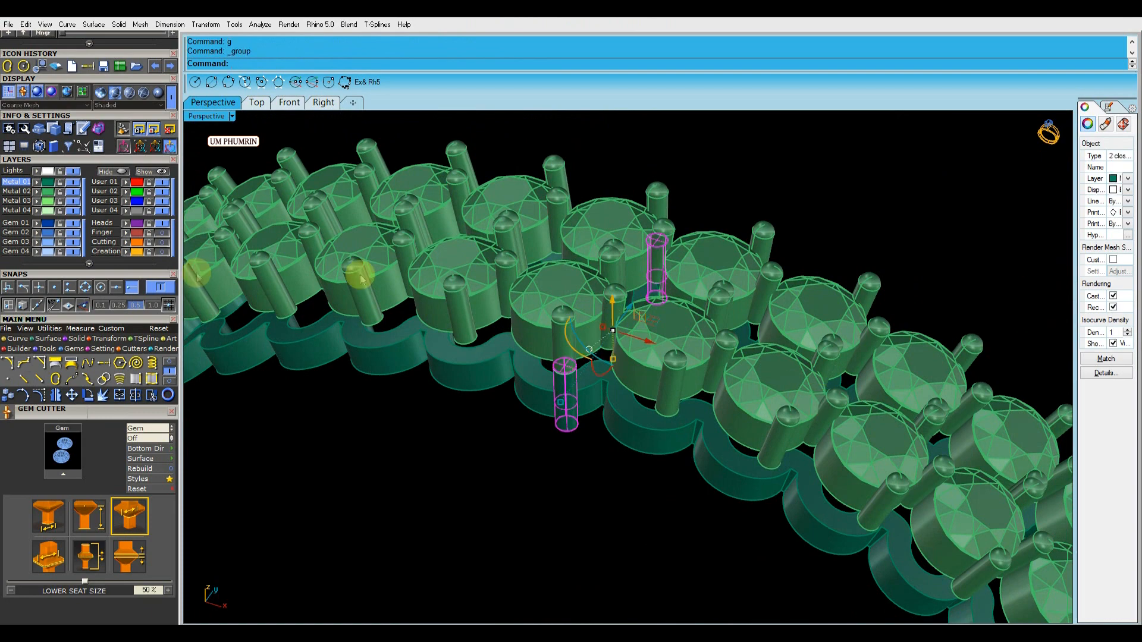
key("ctrl+a")
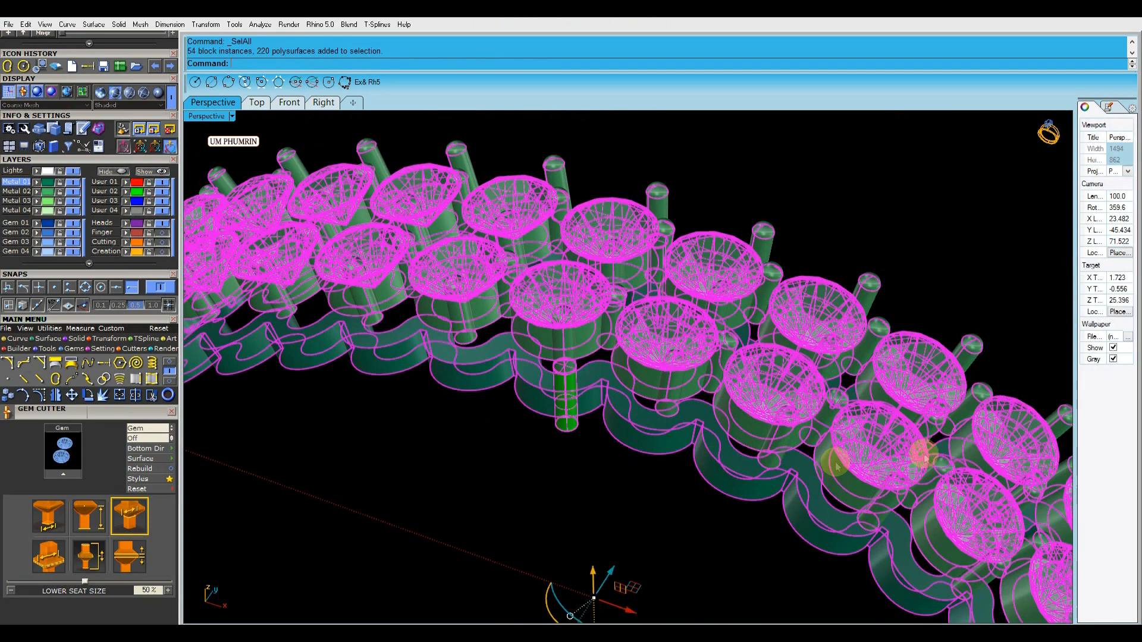
key("Escape")
- Polar-array the post pair around origin 0 in the Front view with 50 items over 360 degrees
scroll(881, 298, "down", 5)
right_click_drag(881, 298, 730, 327)
scroll(731, 328, "up", 3)
left_click(727, 305)
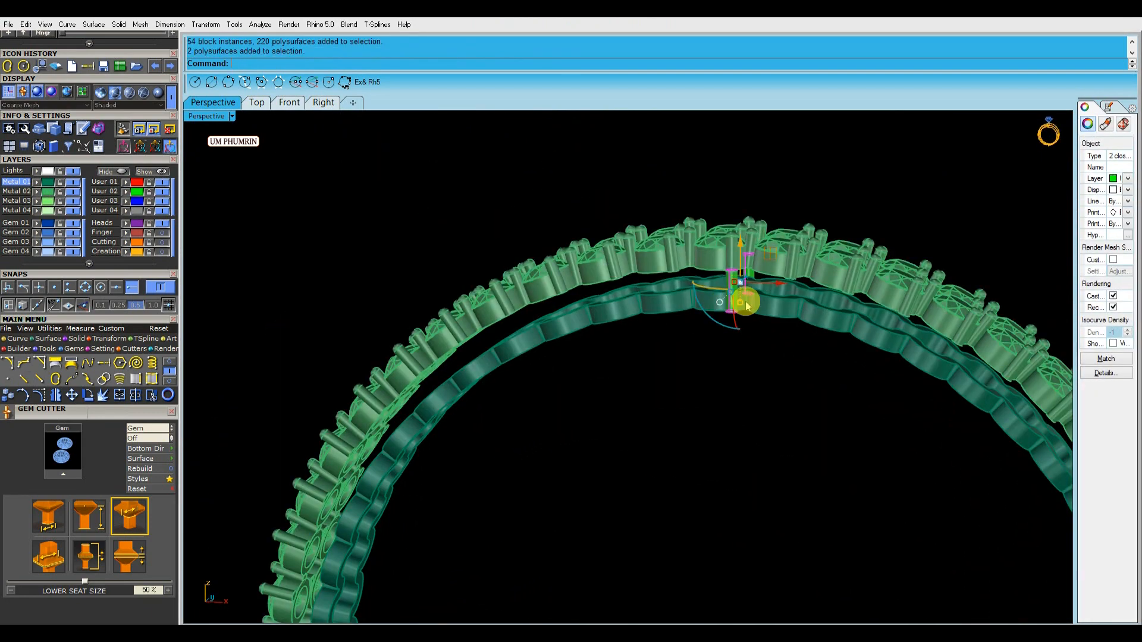
left_click(295, 104)
scroll(598, 253, "down", 10)
right_click_drag(613, 354, 596, 323)
type("A")
key("Return")
type("0")
key("Return")
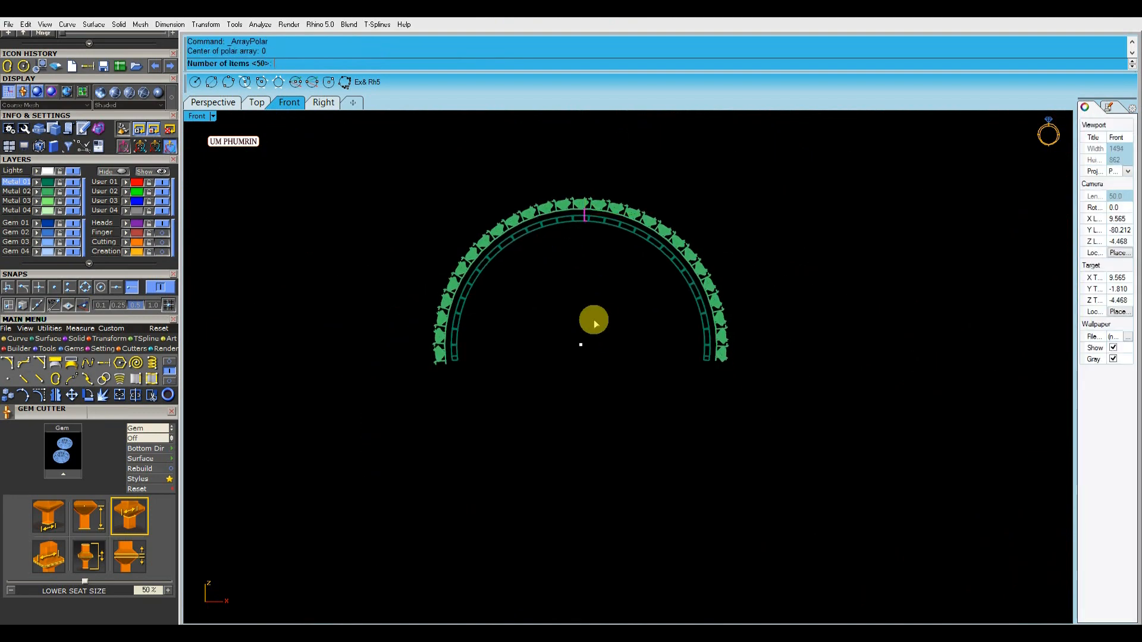
key("Return")
- Delete the arrayed posts lying below the ends of the half-ring gallery
left_click_drag(341, 357, 875, 526)
scroll(535, 374, "up", 4)
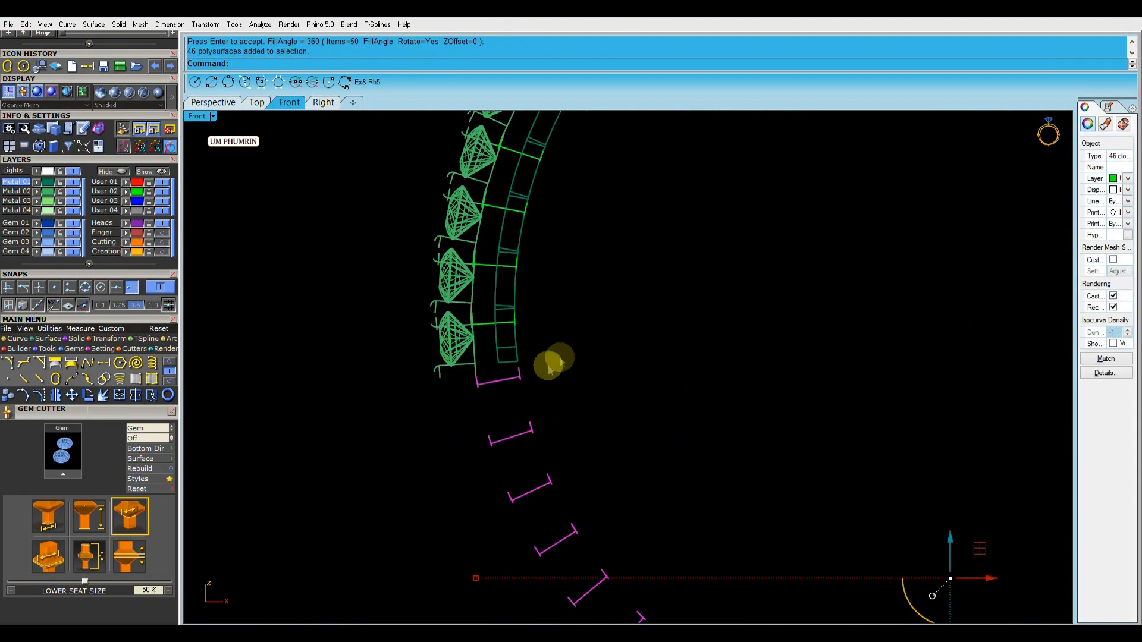
scroll(566, 378, "down", 4)
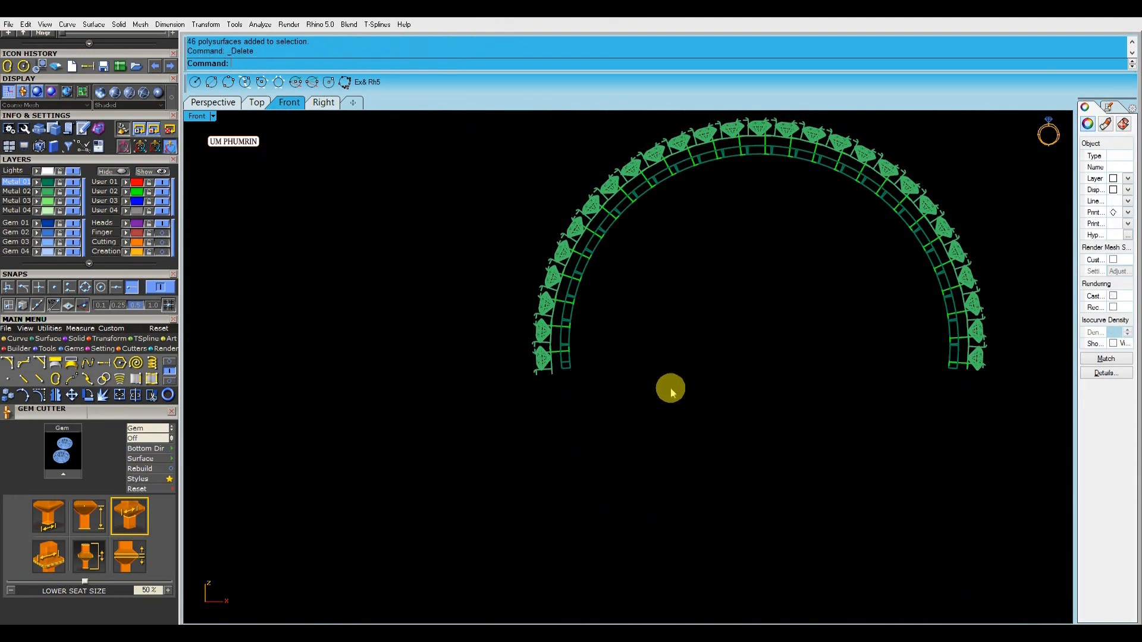
left_click(213, 102)
scroll(690, 339, "down", 4)
right_click_drag(716, 352, 798, 207)
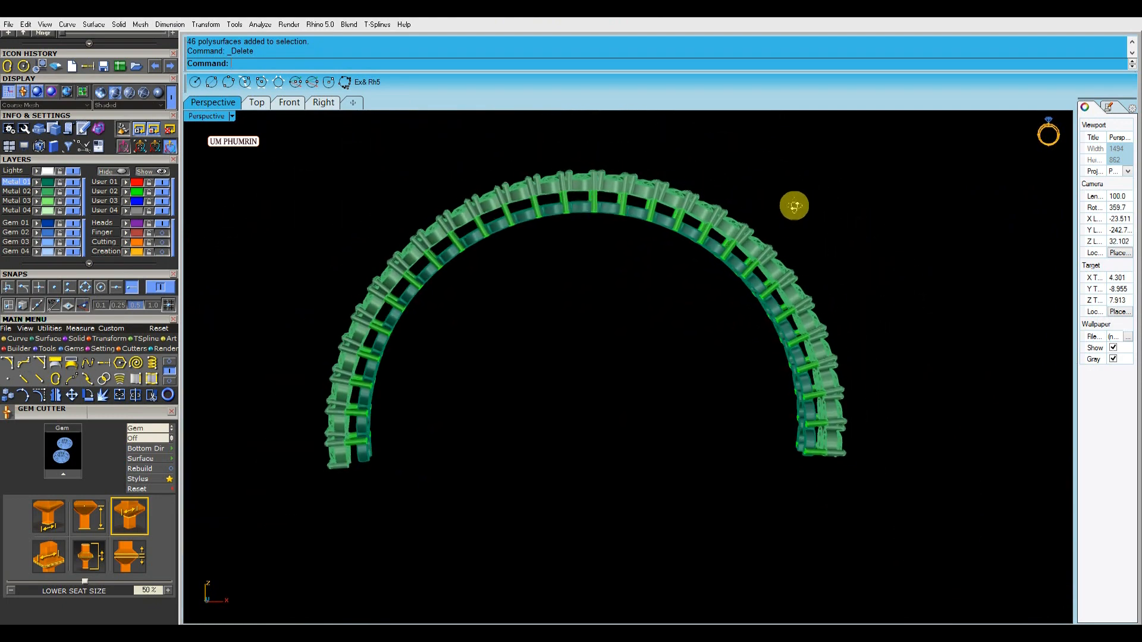
- Set the Front view to Shaded display and examine how the posts line up with the prongs and gallery
left_click(292, 104)
left_click(199, 117)
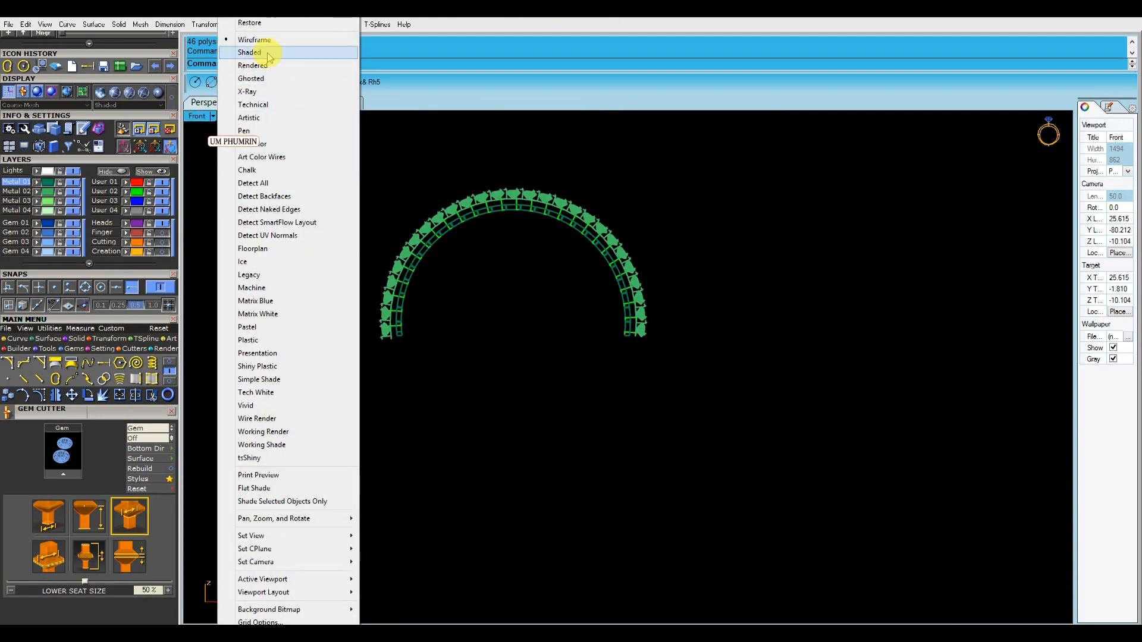
left_click(268, 54)
scroll(568, 241, "up", 8)
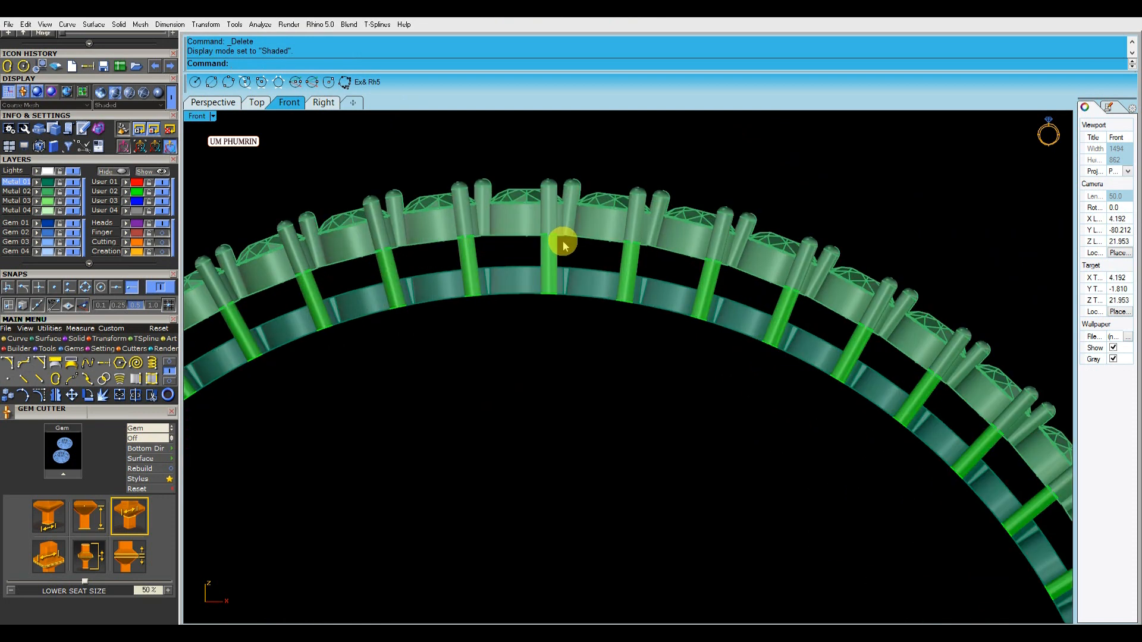
scroll(577, 229, "down", 5)
scroll(585, 222, "up", 6)
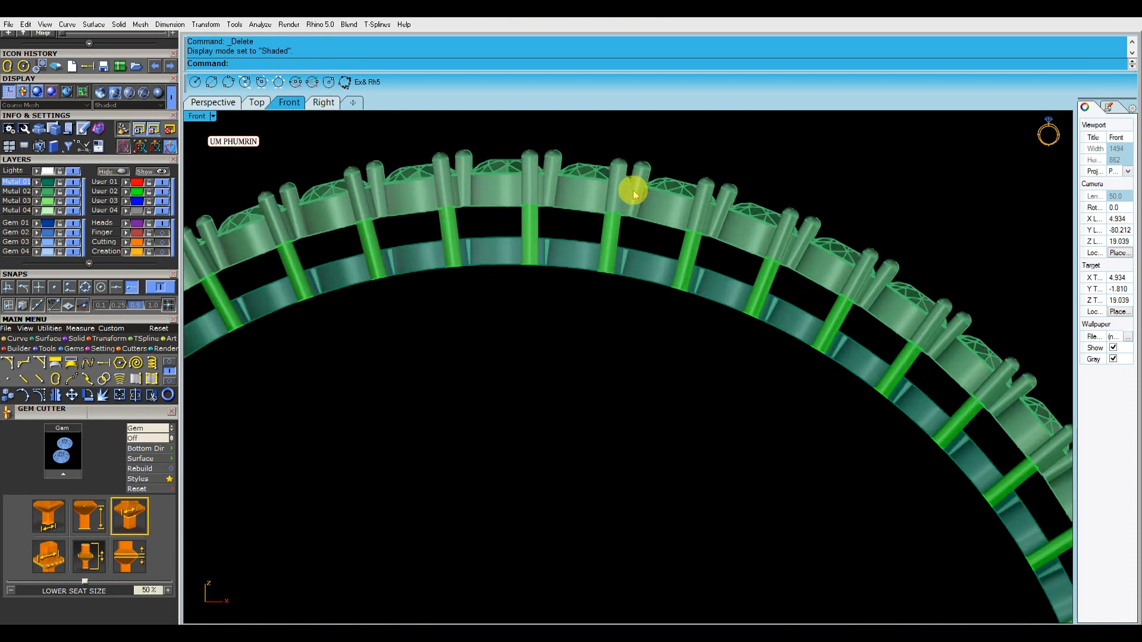
scroll(604, 213, "down", 5)
scroll(597, 213, "up", 5)
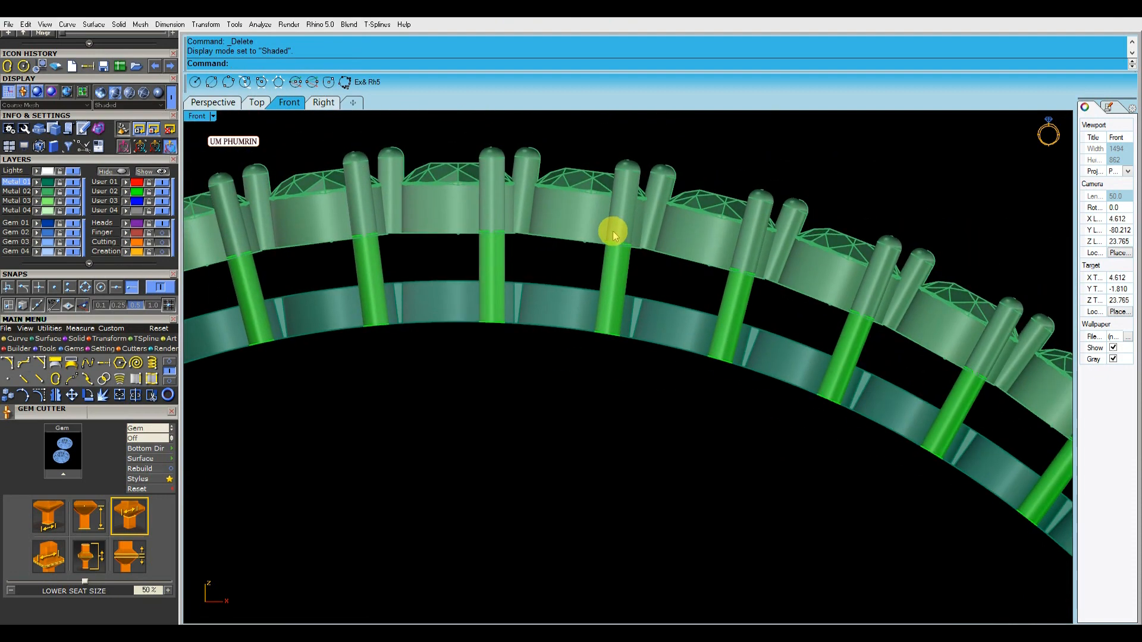
scroll(607, 231, "down", 6)
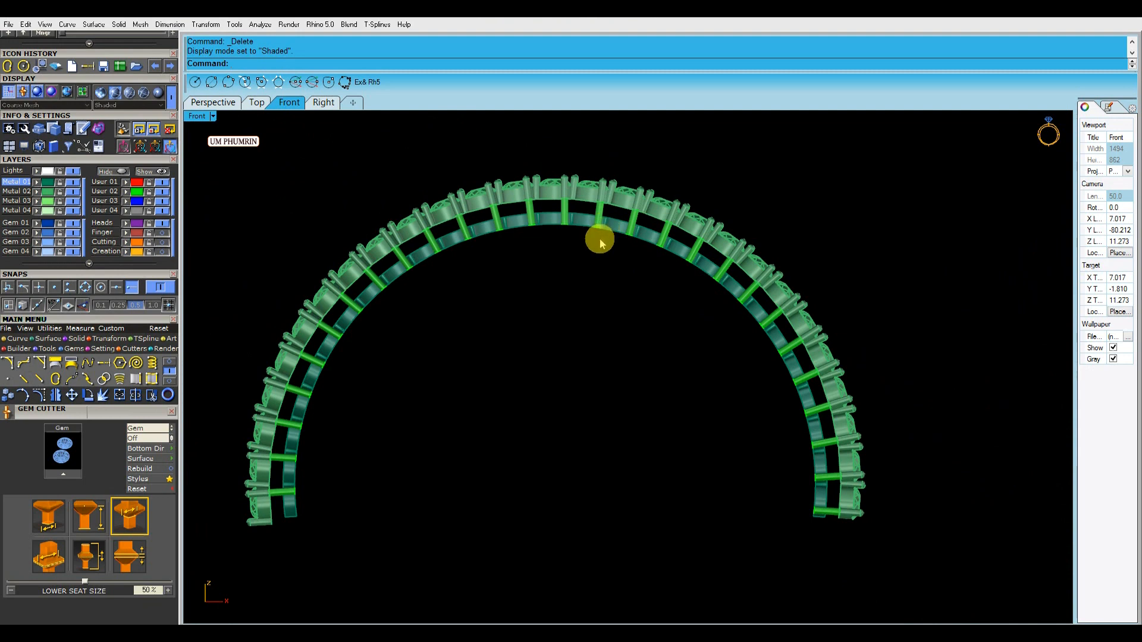
- Draw a temporary vertical line from origin 0 past the ring's top, shift it to the top post, and delete it
type("l")
key("Return")
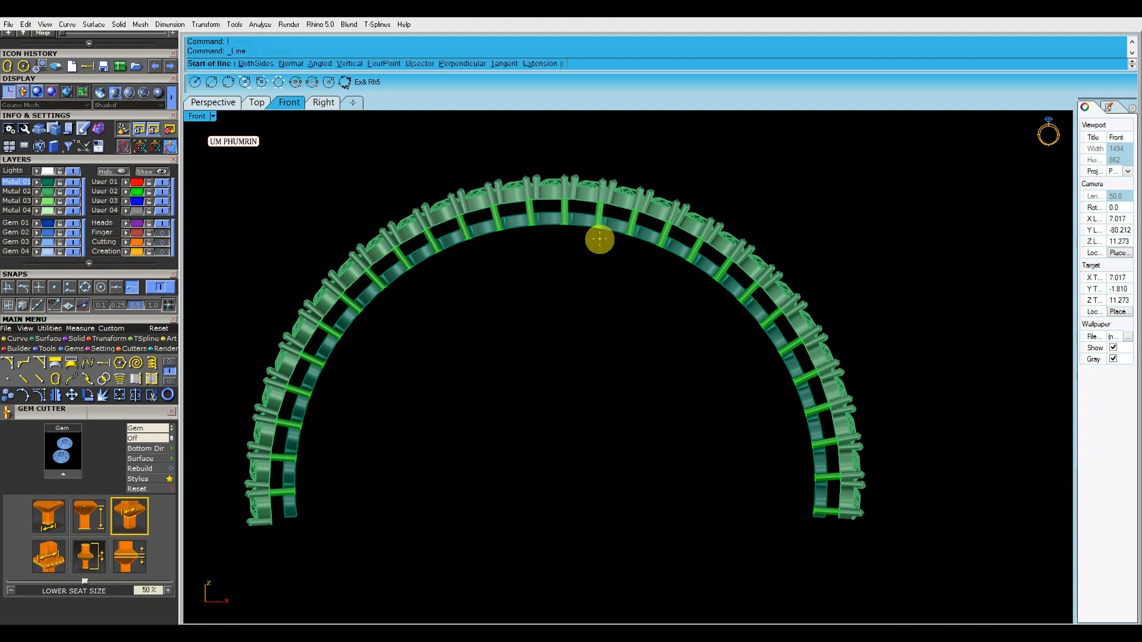
type("0-")
key("Return")
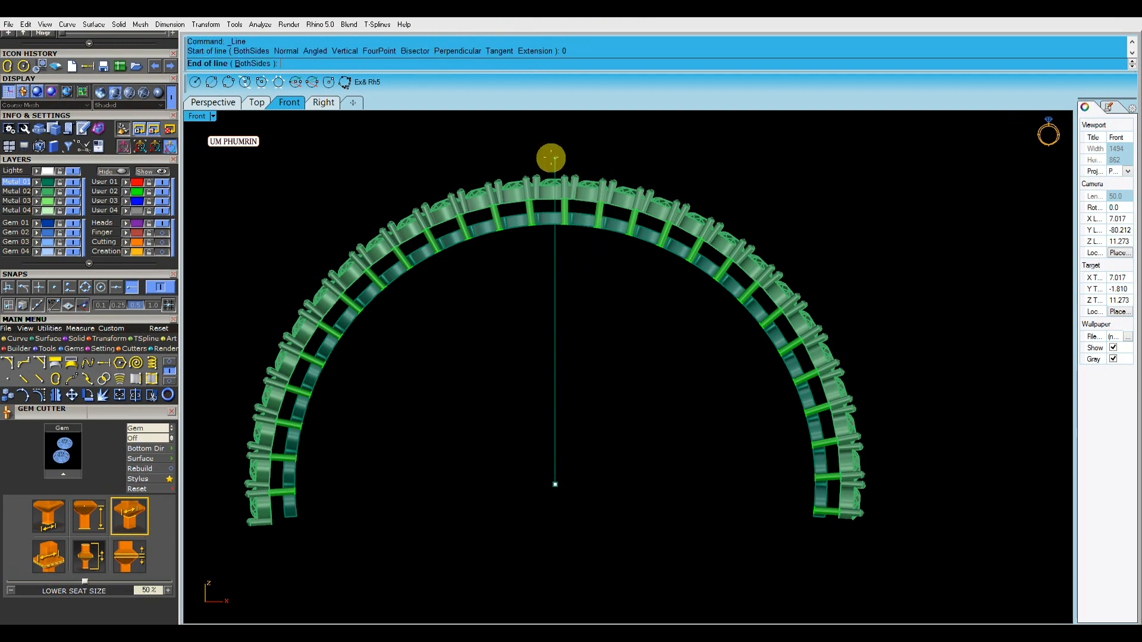
left_click(551, 159)
scroll(549, 204, "up", 5)
left_click(552, 204)
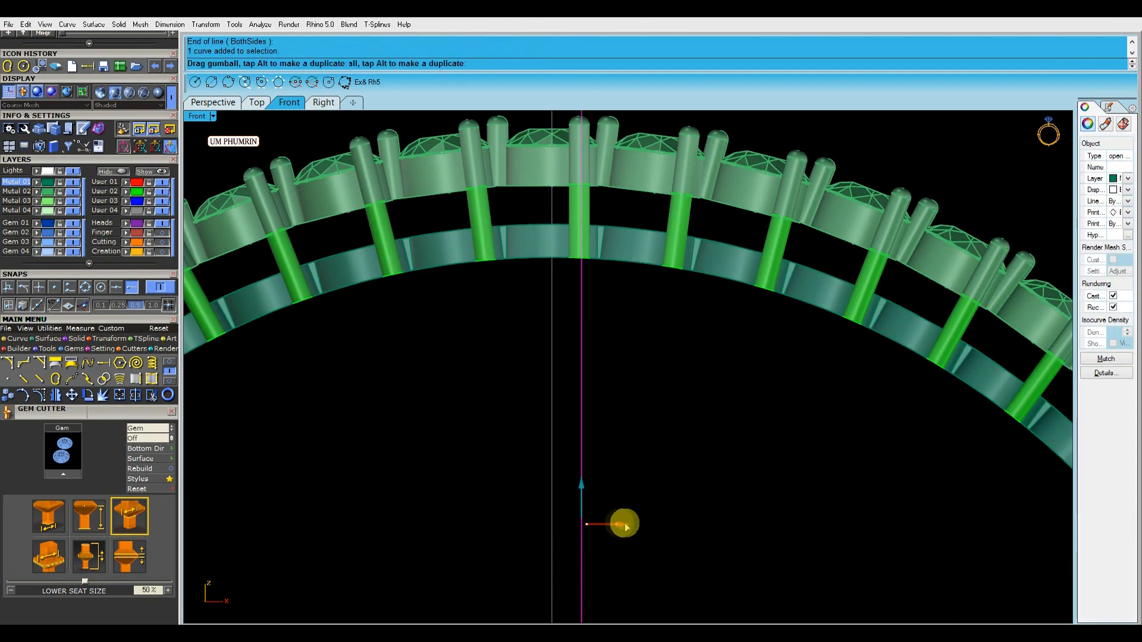
key("Delete")
scroll(642, 381, "down", 6)
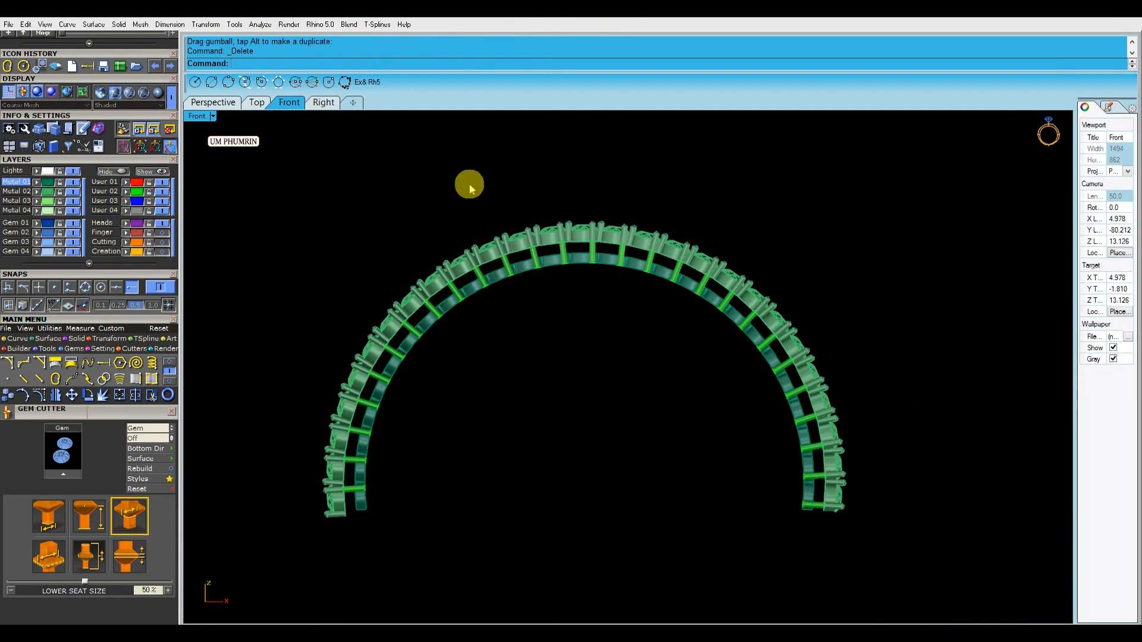
scroll(594, 237, "up", 5)
scroll(523, 222, "down", 4)
left_click(223, 103)
right_click_drag(357, 145, 458, 252)
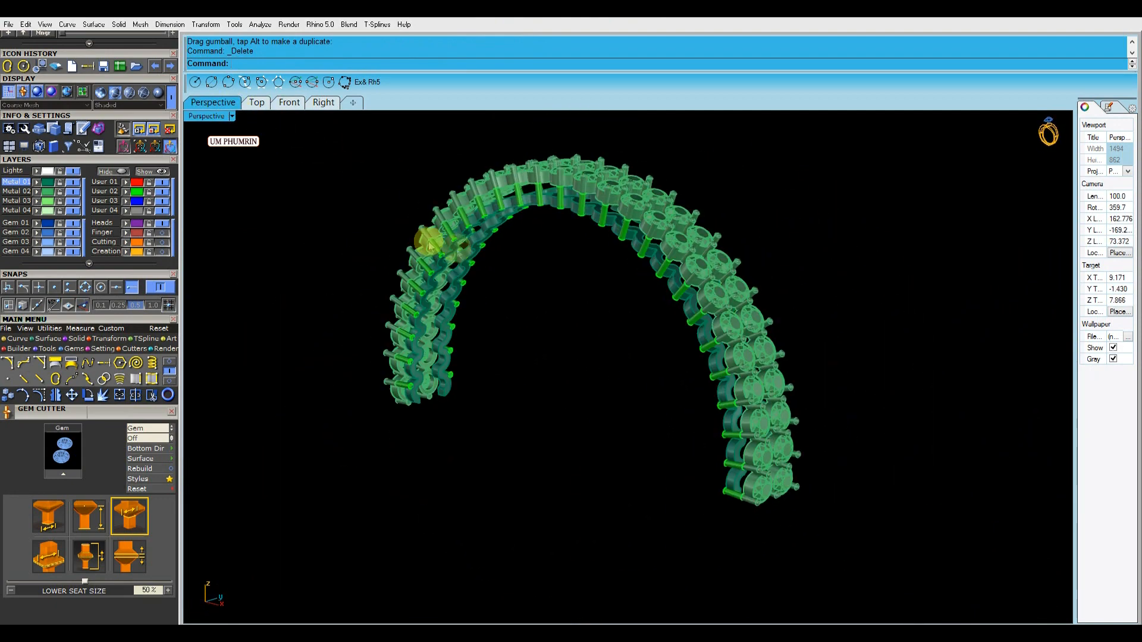
- Group the connecting posts and assign them to the Metal 01 layer
right_click_drag(578, 309, 601, 288)
type("g")
key("Return")
left_click(297, 207)
right_click(48, 191)
left_click(48, 182)
- Select all gem block instances and examine the two stone rows in the Perspective and Front views
left_click(354, 211)
right_click_drag(357, 210, 413, 236, "shift")
type("SelBlockInstance")
key("Return")
left_click(354, 244)
right_click_drag(353, 244, 653, 284)
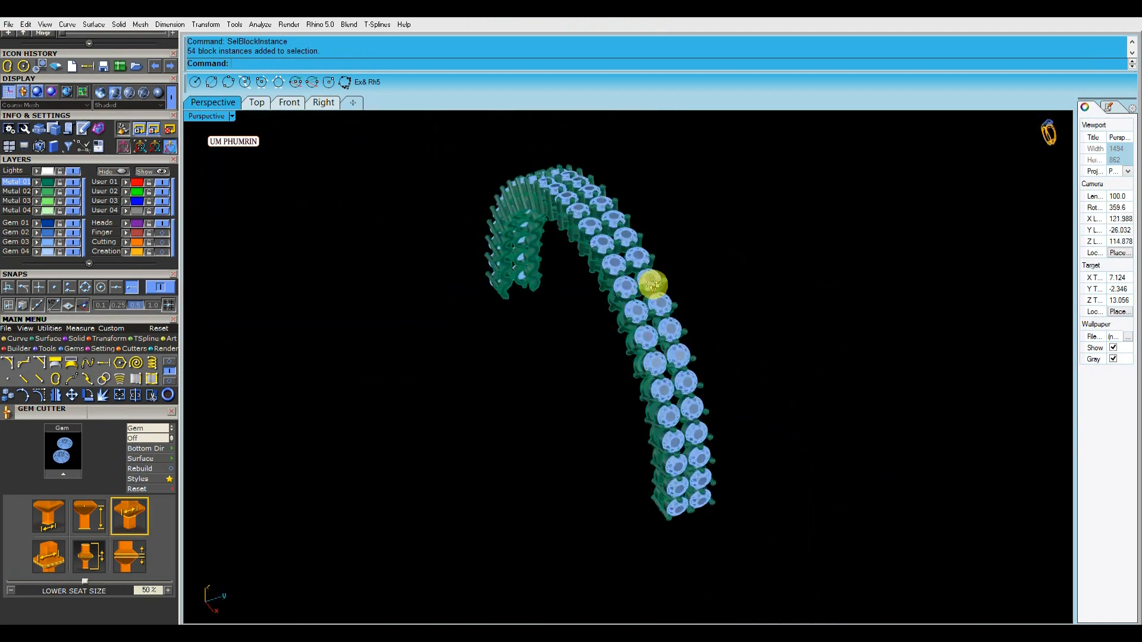
left_click(289, 102)
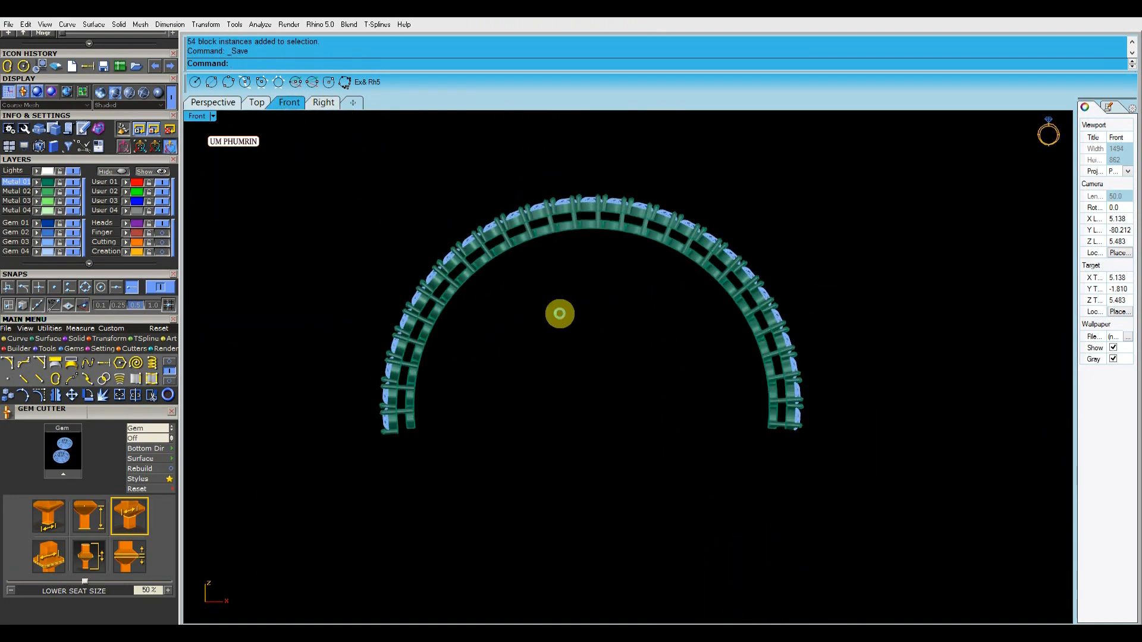
- Show the grid in the Front view, hide the Cutting layer's guide line and show the Finger layer's circle
key("F7")
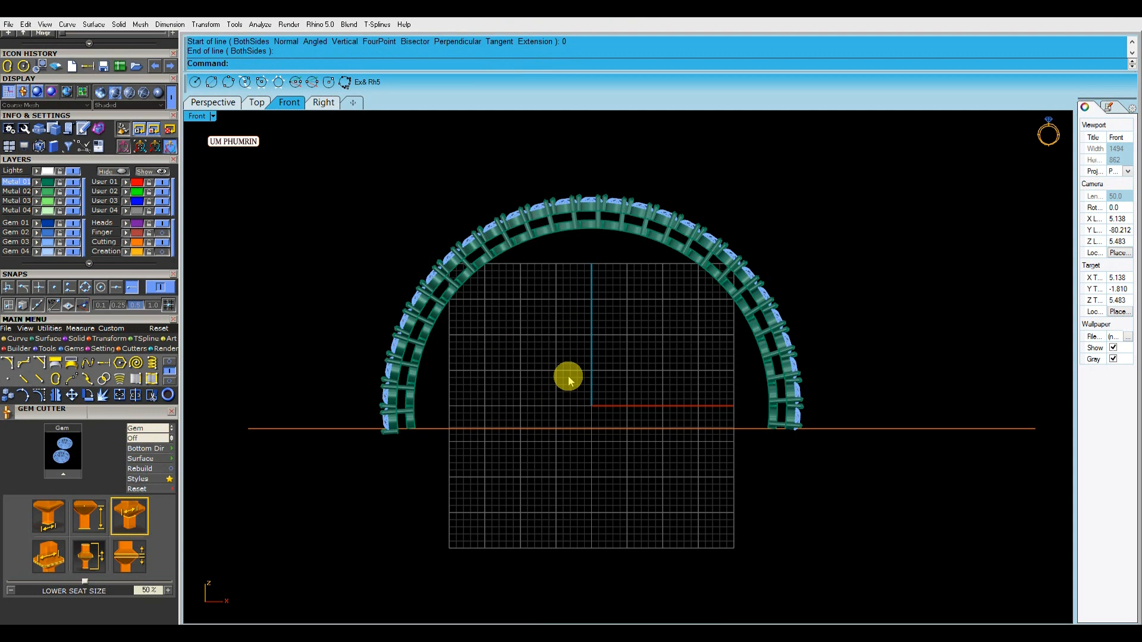
left_click(224, 105)
right_click_drag(316, 176, 604, 387)
left_click(591, 452)
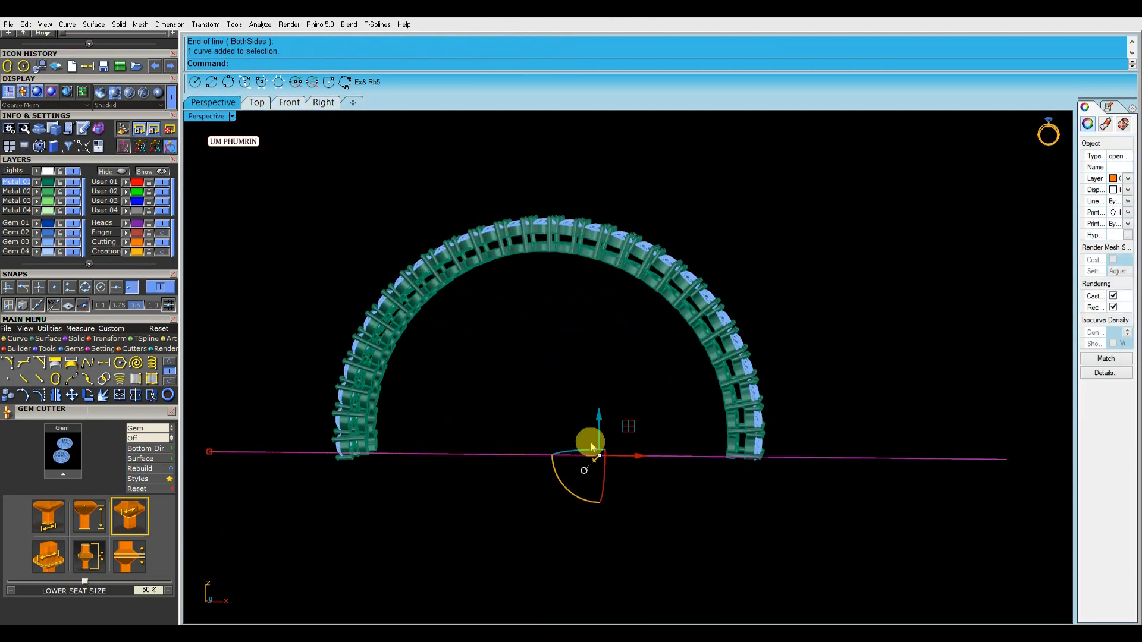
left_click(163, 242)
left_click(163, 232)
left_click(285, 103)
- Draw a short vertical line downward from the bottom quadrant of the finger circle
scroll(444, 235, "down", 5)
scroll(577, 385, "up", 3)
right_click_drag(526, 358, 557, 363)
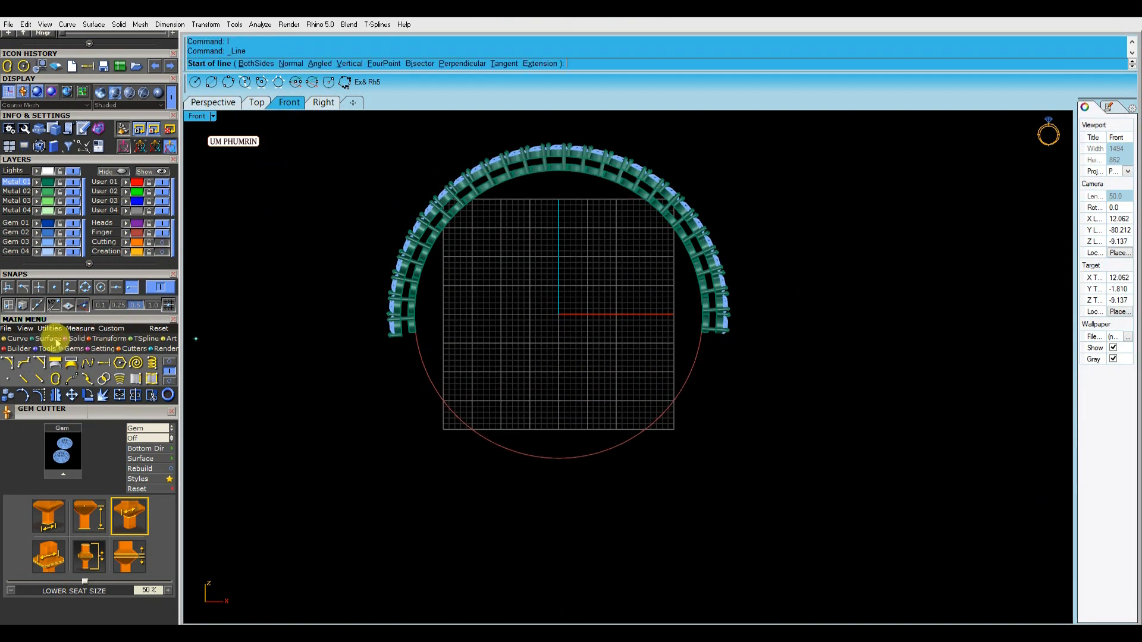
left_click(85, 287)
left_click(560, 459)
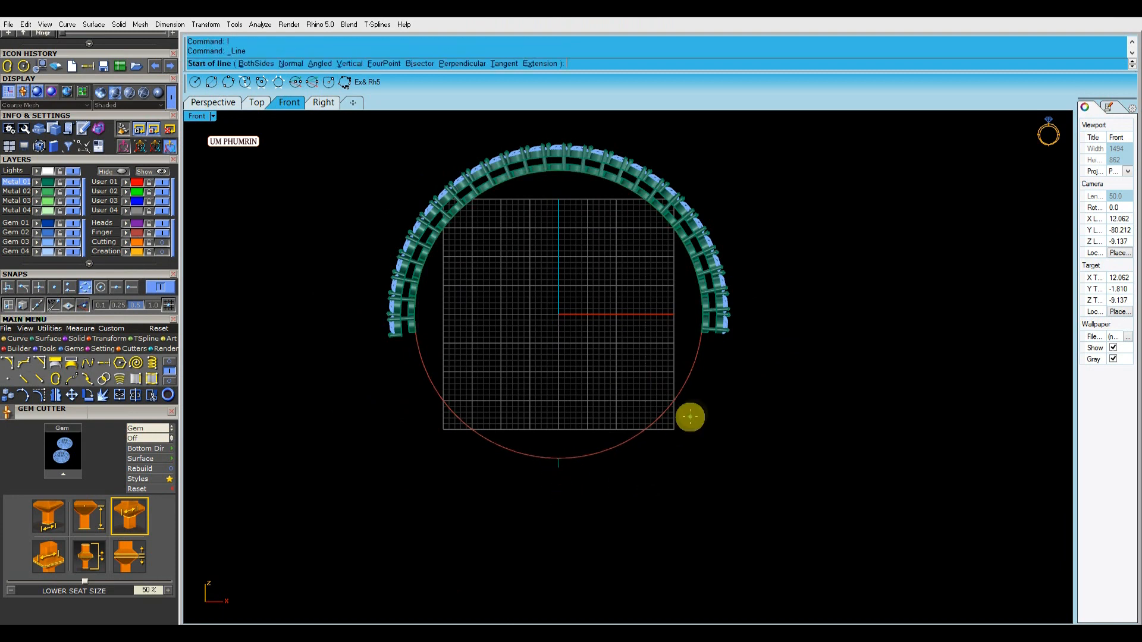
- Draw a 2.8 mm horizontal line outward from the finger circle just below the gallery's right end
type("l")
key("Return")
scroll(700, 347, "up", 5)
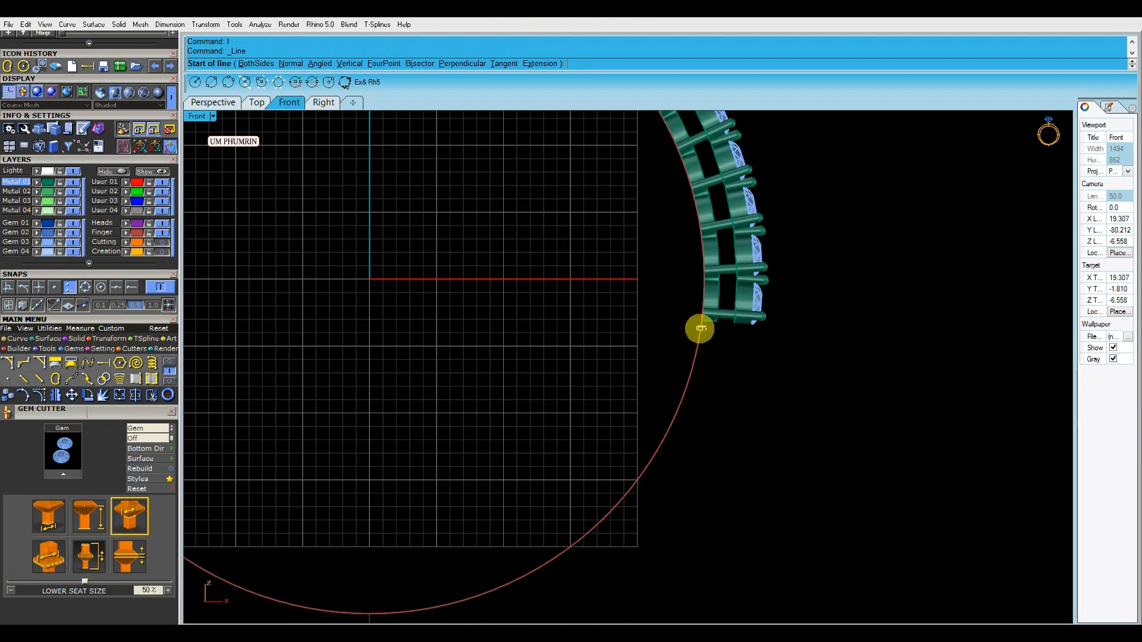
left_click(701, 328)
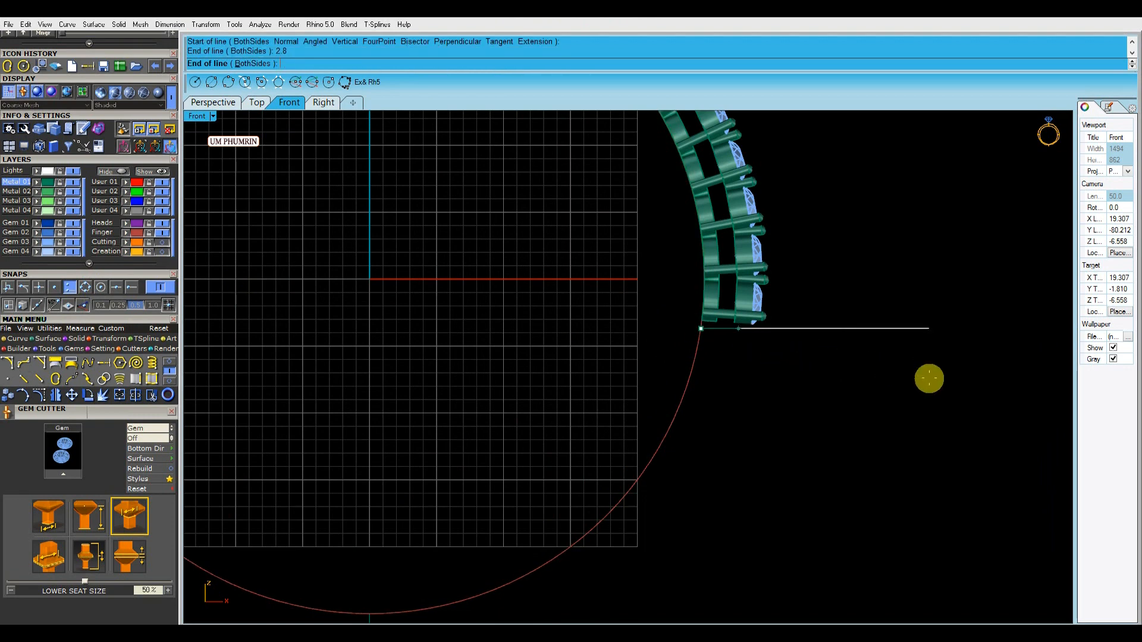
left_click(930, 381)
- Rotate the 2.8 mm line about its inner end to follow the angle of the last post
left_click(717, 329)
scroll(716, 331, "up", 6)
left_click(87, 393)
left_click(69, 288)
left_click(131, 288)
left_click(693, 327)
left_click(880, 384)
- Draw an arc from the bottom guide line's end to the side line's outer end, with a horizontal start direction
scroll(829, 448, "down", 6)
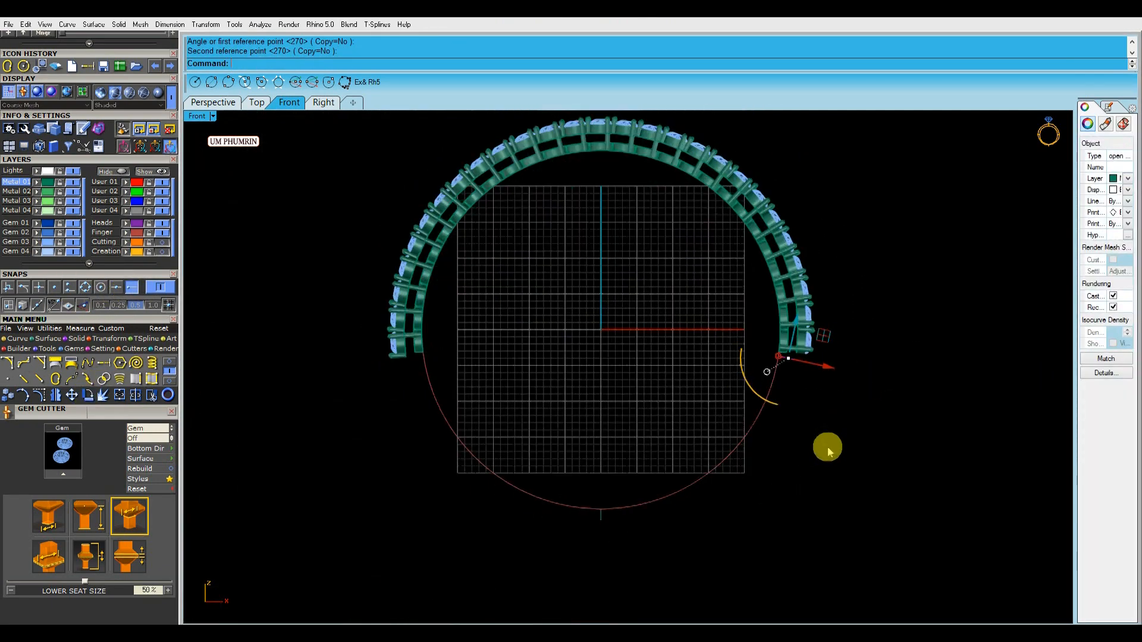
left_click(119, 362)
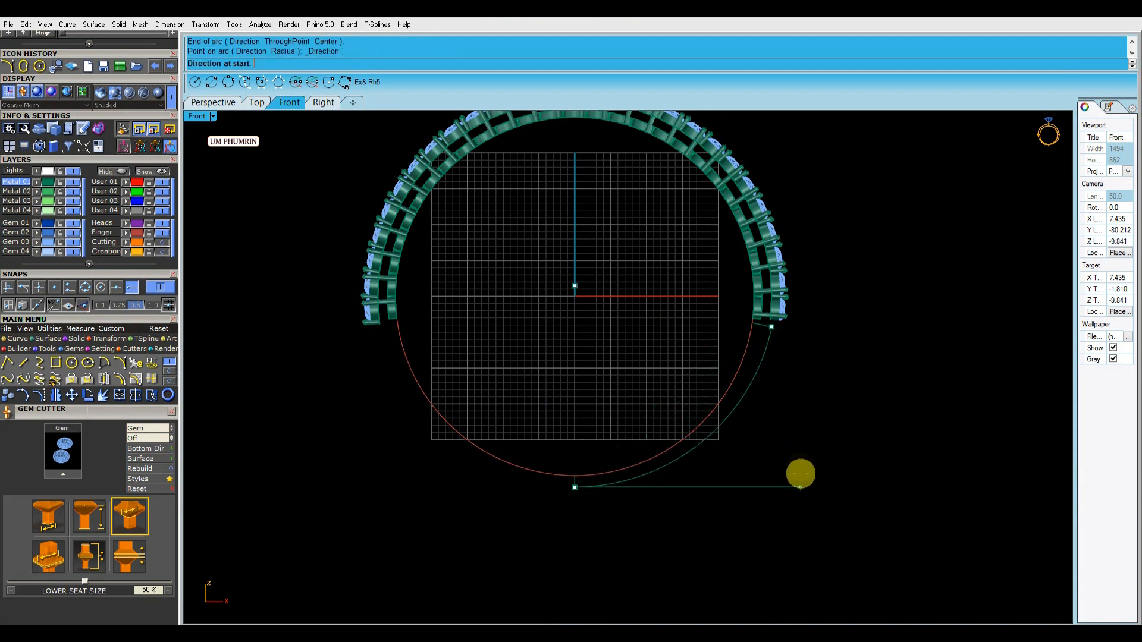
left_click(710, 436)
- Rebuild the shank arc with 9 points and degree 3, deleting the input
left_click(750, 384)
key("ctrl+r")
key("Return")
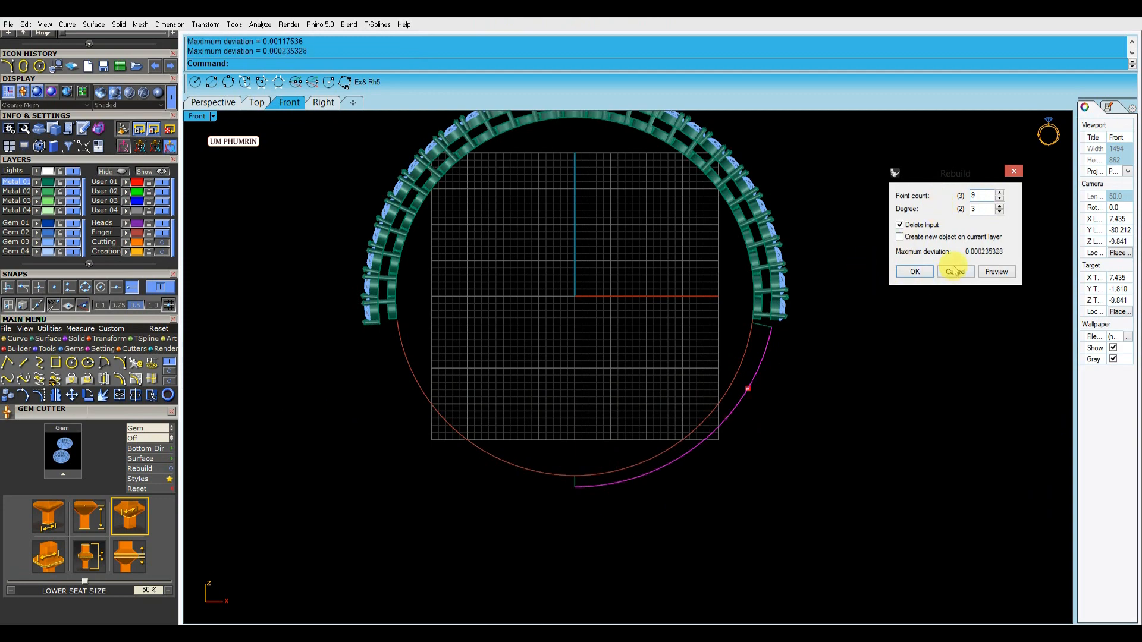
left_click(919, 273)
left_click(42, 394)
scroll(758, 343, "up", 15)
left_click(765, 317)
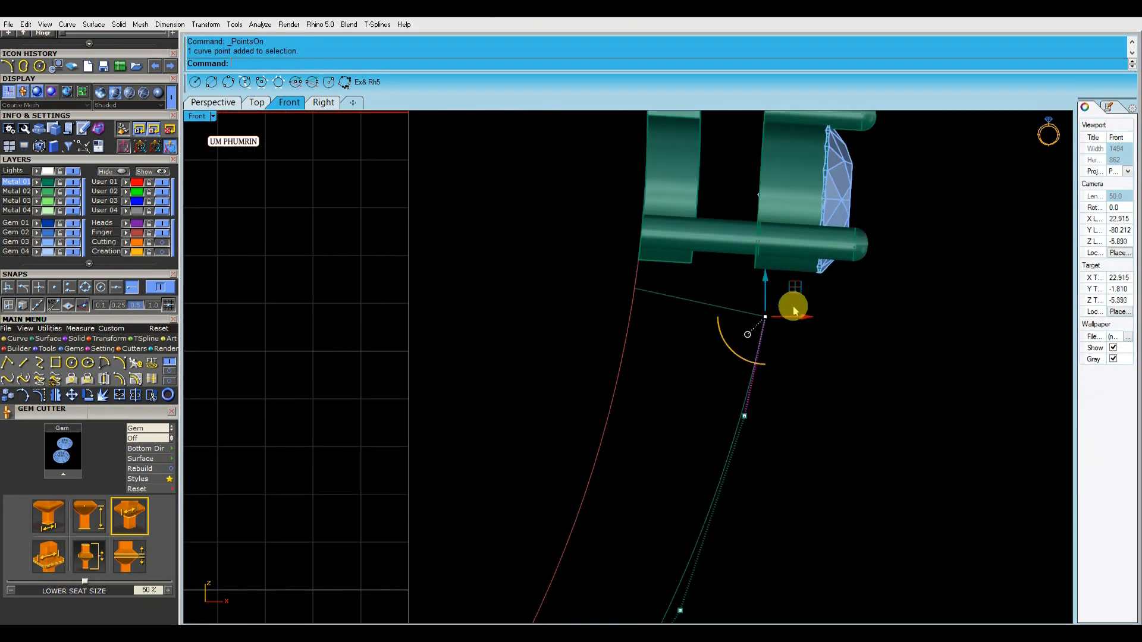
left_click(727, 308)
key("Escape")
key("Escape")
- Delete the 2.8 mm side guide line
scroll(726, 321, "down", 7)
left_click(708, 291)
key("Delete")
- Extend the upper end of the shank curve up to the end of the gem heads
scroll(795, 404, "down", 7)
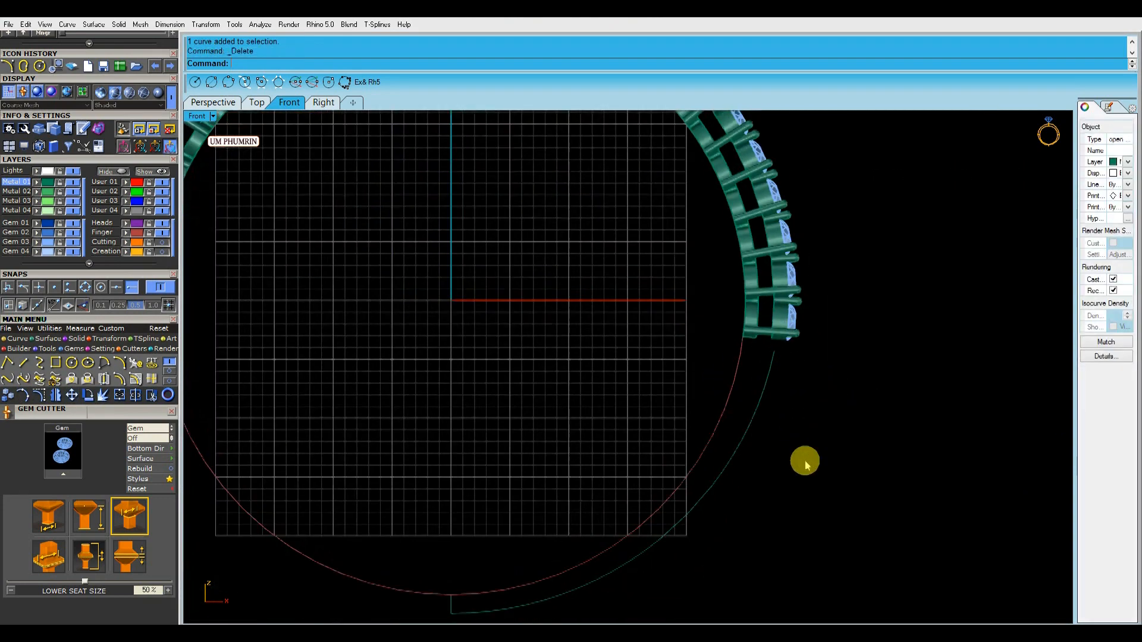
right_click_drag(806, 464, 895, 317)
left_click(728, 385)
scroll(754, 339, "up", 6)
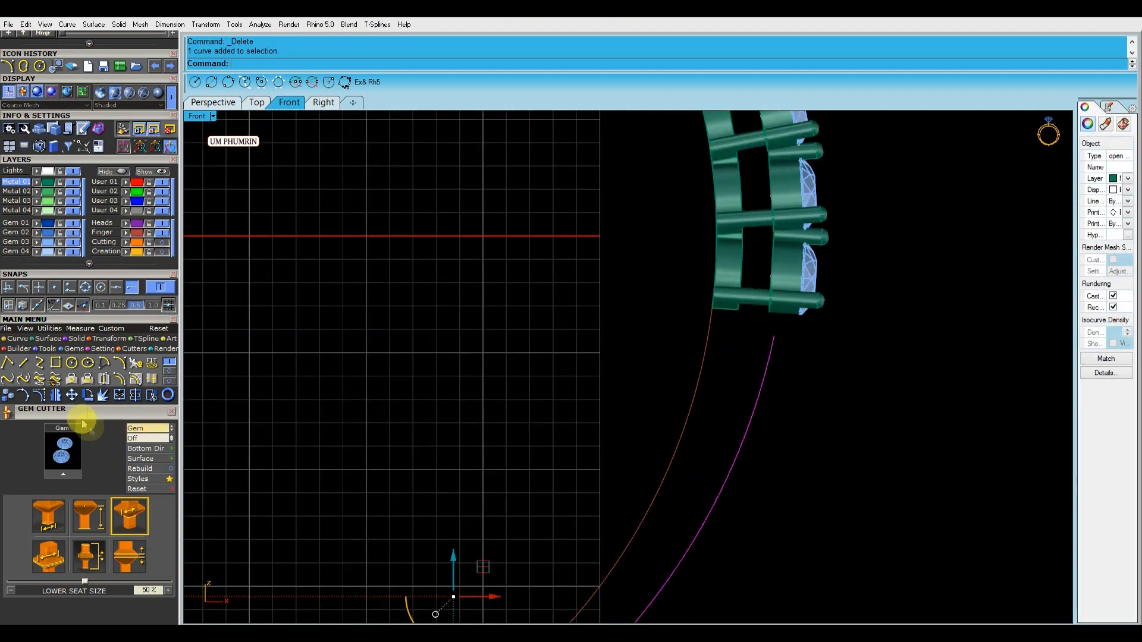
left_click(171, 372)
left_click(105, 362)
left_click(132, 288)
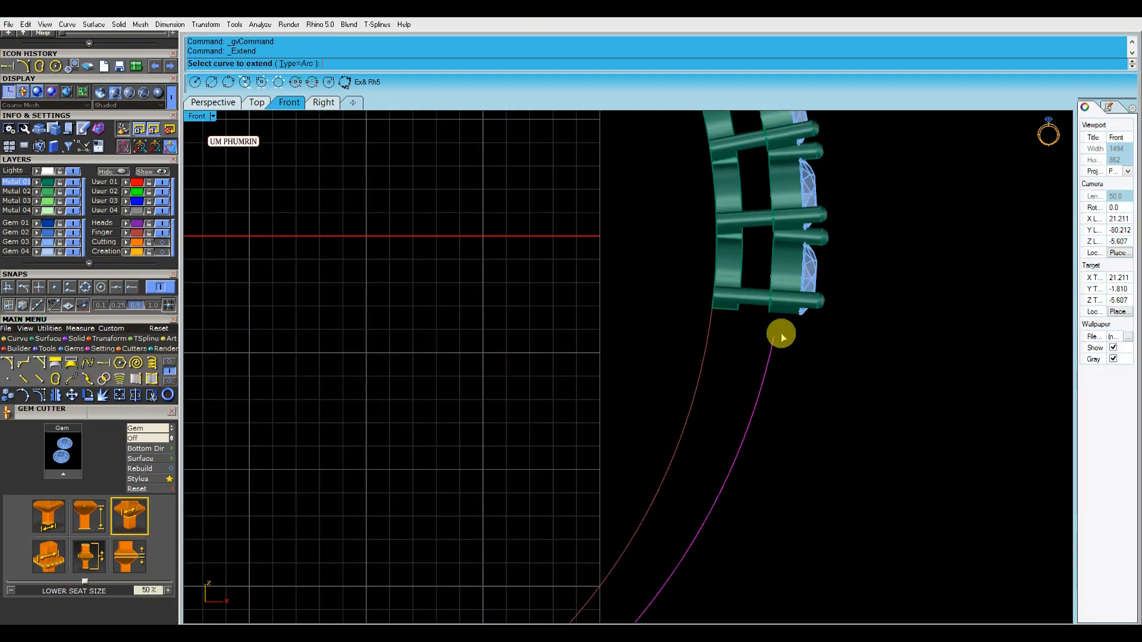
right_click(786, 269)
left_click(772, 335)
- Rebuild the extended shank curve and mirror it across the Y axis in the Front view
scroll(772, 334, "down", 8)
key("ctrl+r")
key("Return")
key("ctrl+m")
left_click(819, 407)
right_click_drag(820, 407, 773, 410)
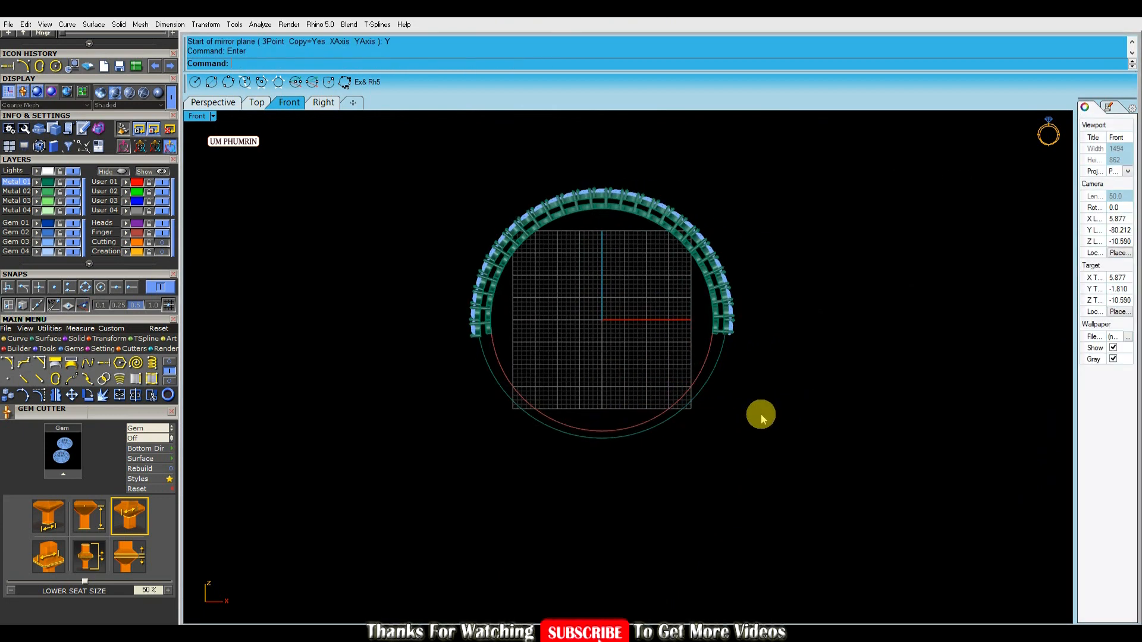
- Try extruding the right shank curve to one side only in the Right view, about 3.29 mm to the gem row's outer edge
left_click(714, 369)
scroll(713, 364, "up", 2)
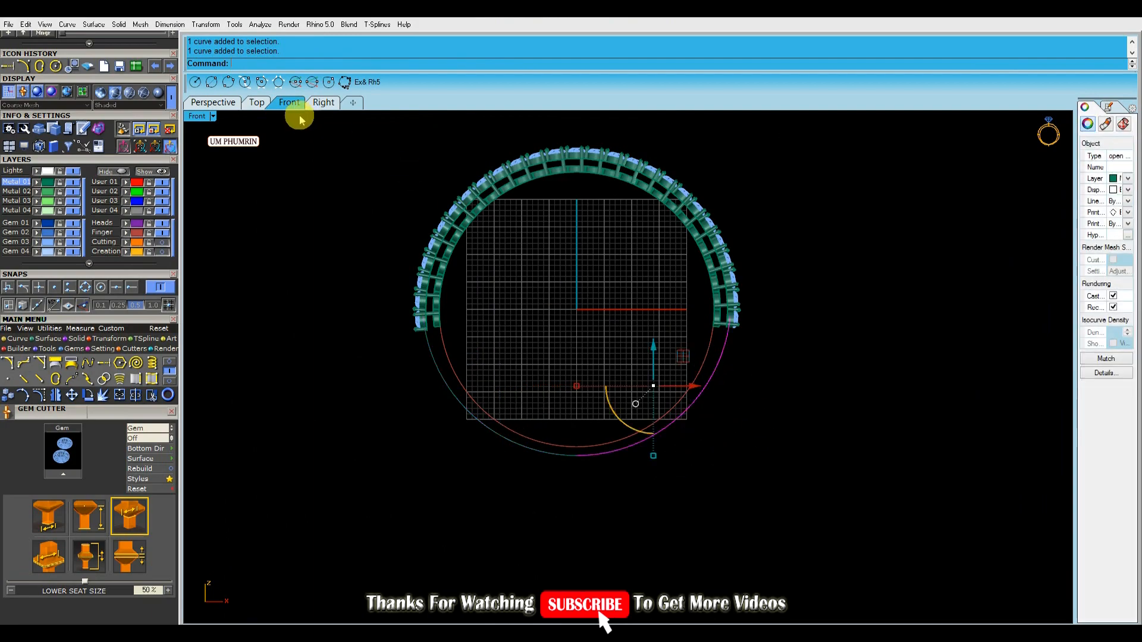
left_click(323, 103)
scroll(694, 312, "down", 5)
right_click_drag(637, 470, 607, 358)
scroll(607, 358, "up", 6)
key("ctrl+e")
scroll(589, 375, "up", 2)
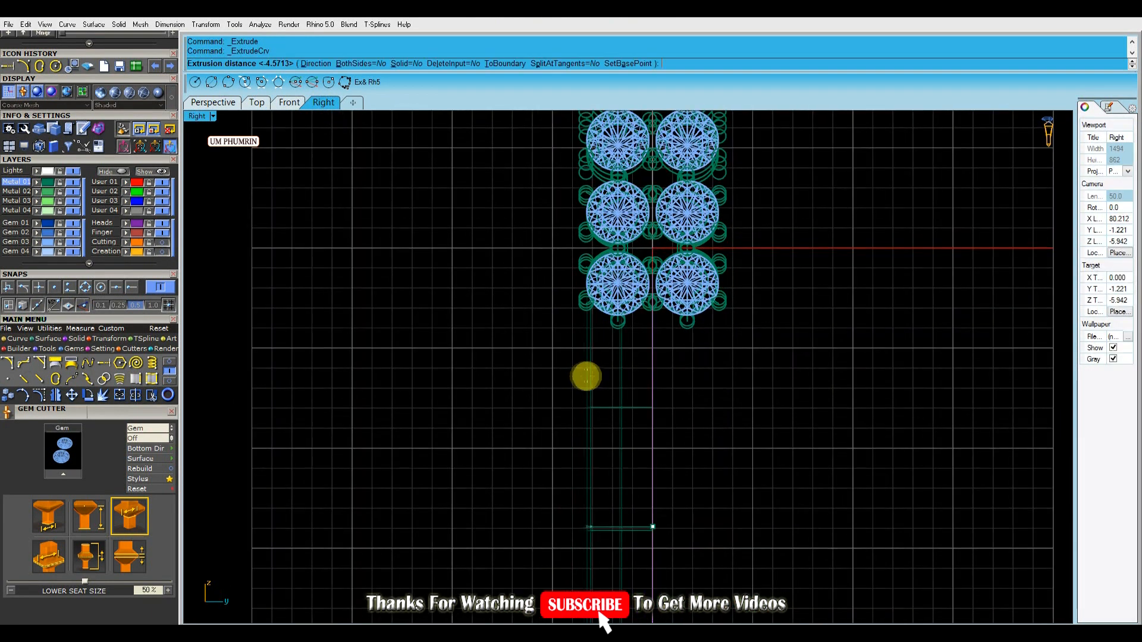
scroll(582, 374, "up", 4)
scroll(588, 377, "up", 4)
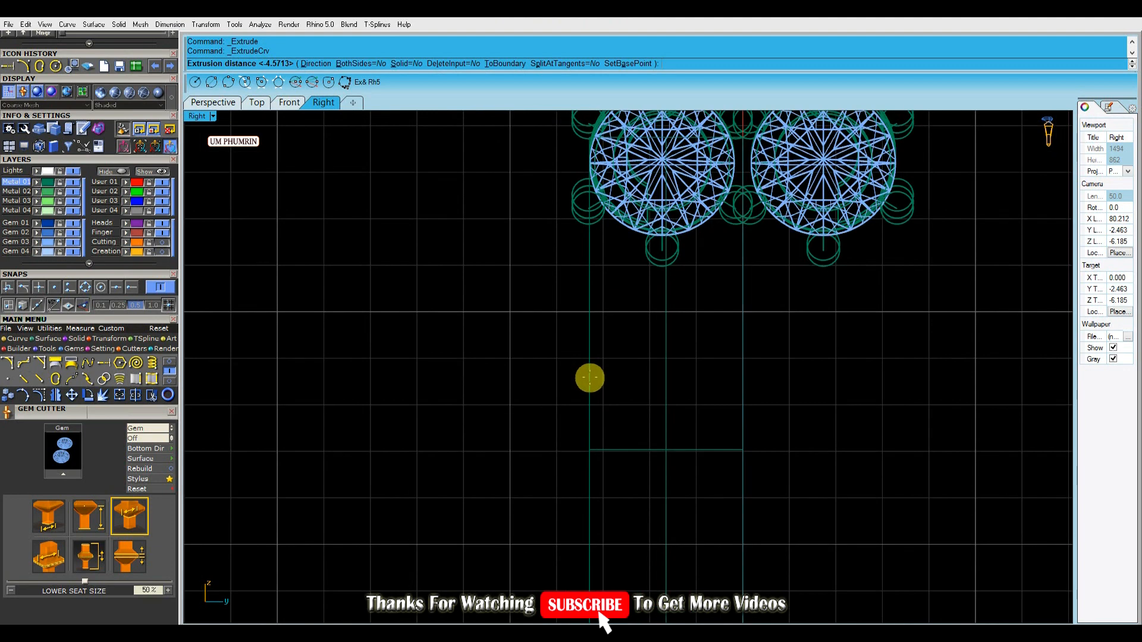
left_click(590, 378)
- Extrude the right shank curve to both sides, about 3.27 mm each way, reaching the outer edges of the gem rows
right_click(608, 352)
left_click(357, 63)
scroll(590, 246, "up", 2)
left_click(587, 246)
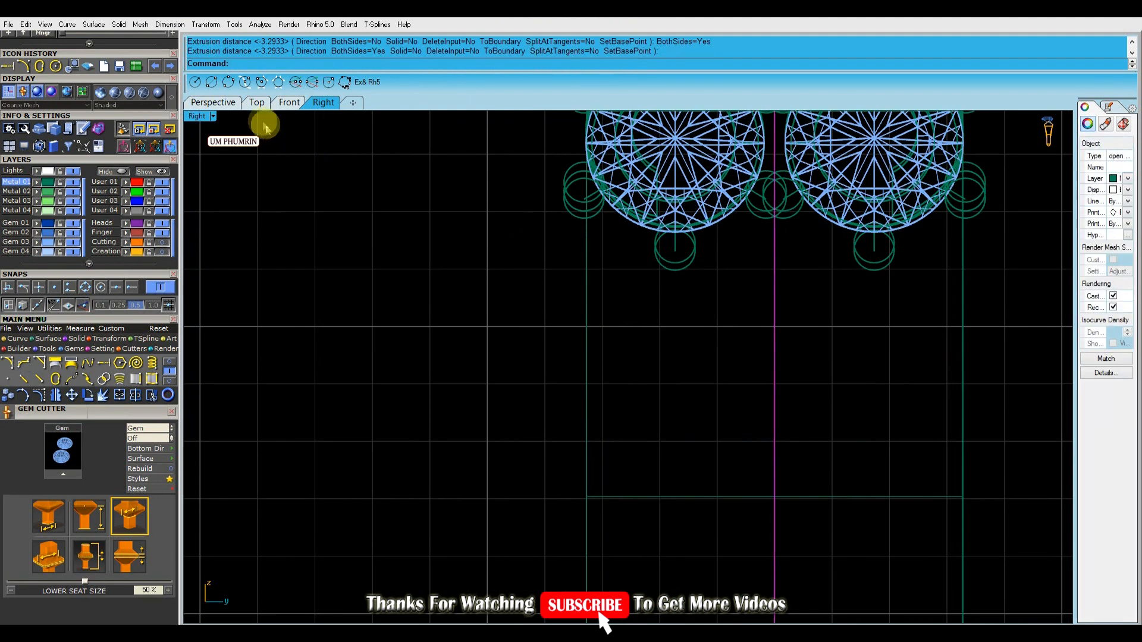
- Offset the extruded shank surface 5 mm inward as a solid
left_click(225, 104)
left_click(729, 309)
right_click_drag(750, 357, 818, 365)
scroll(744, 470, "up", 5)
scroll(849, 438, "down", 3)
right_click_drag(614, 392, 645, 457)
scroll(645, 457, "up", 3)
right_click_drag(646, 458, 657, 459, "shift")
scroll(655, 459, "down", 3)
left_click(698, 451)
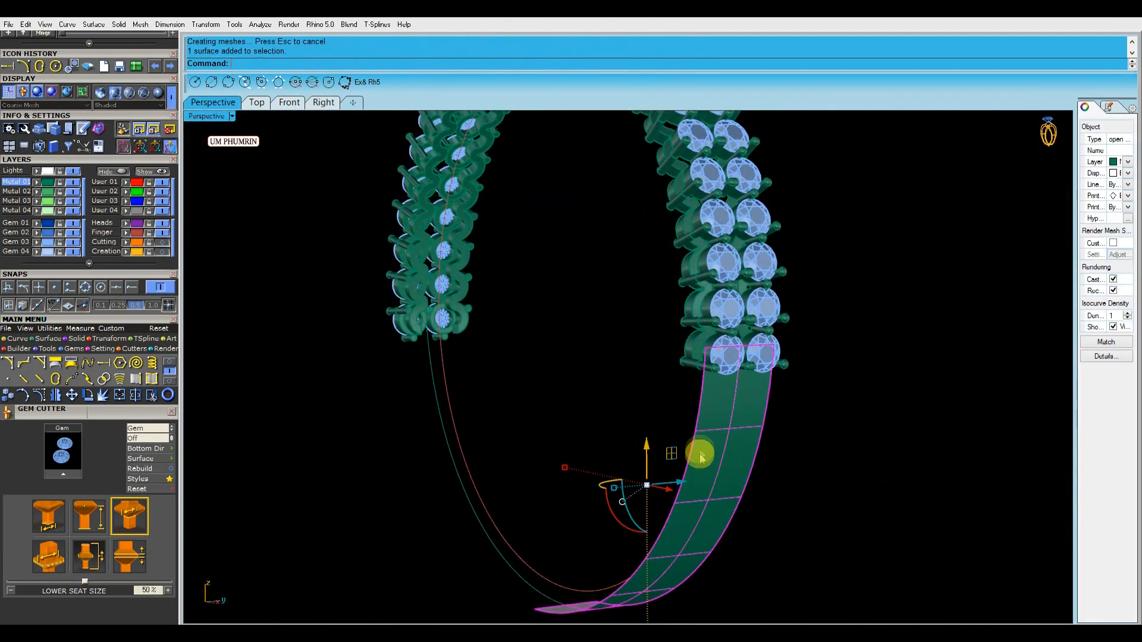
type("F")
key("Return")
right_click_drag(719, 426, 704, 401)
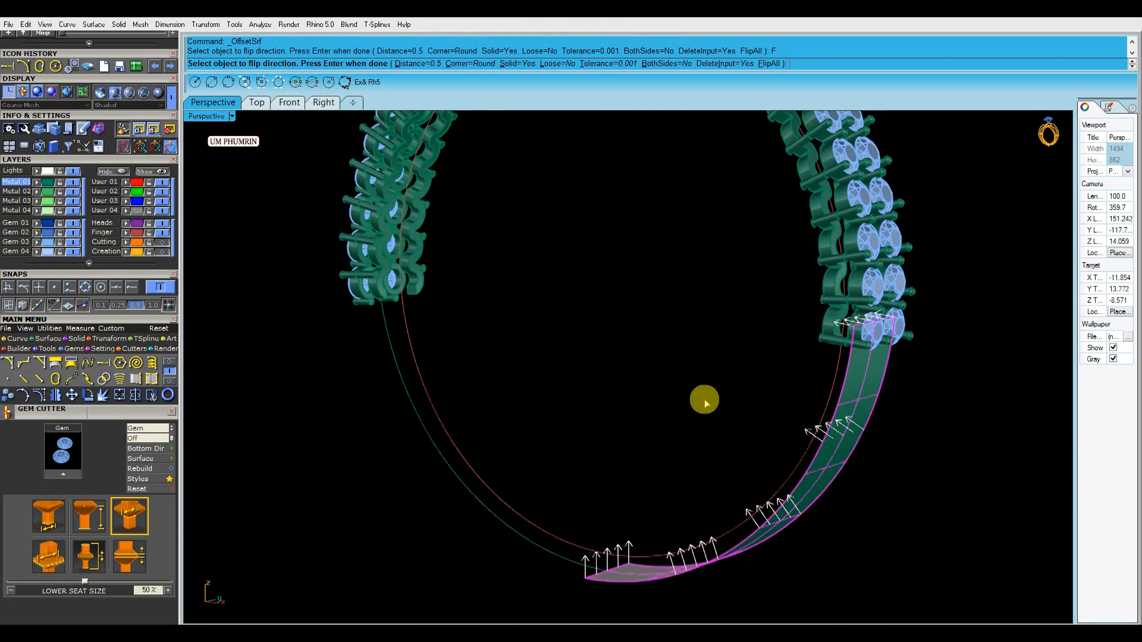
type("5")
key("Return")
key("Return")
- Extrude the finger circle to both sides so the surface spans the full width of the shank
left_click_drag(430, 393, 425, 392)
right_click_drag(642, 408, 759, 417)
type("ex")
key("Return")
left_click(616, 414)
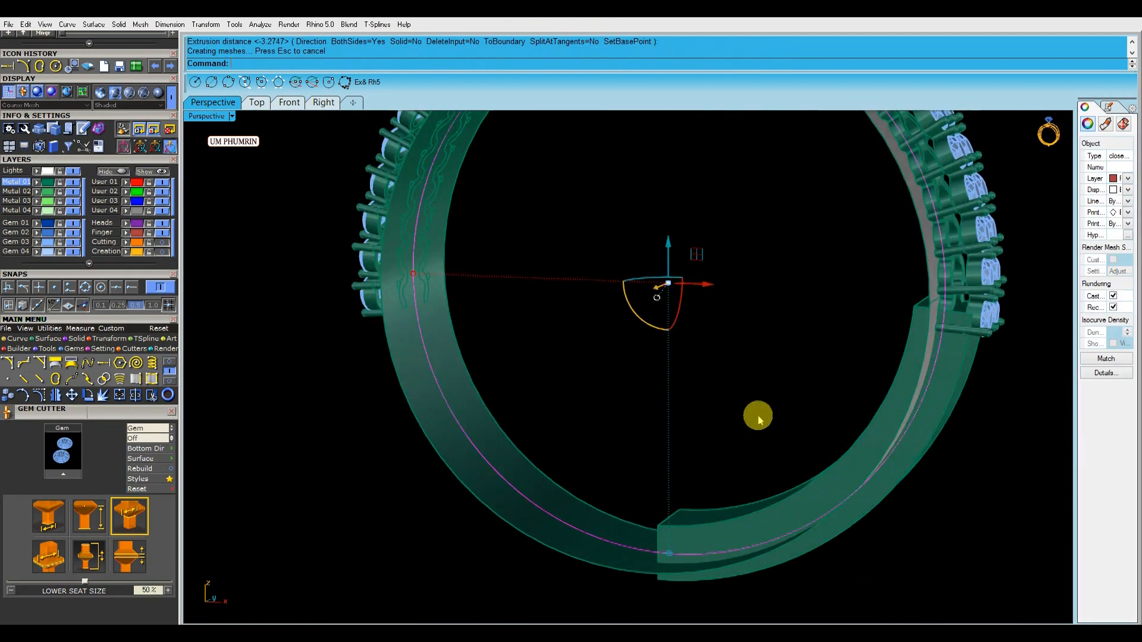
- Flip the direction of the extruded finger surface
scroll(758, 419, "down", 3)
right_click_drag(750, 398, 684, 402)
left_click(686, 438)
type("flip")
key("Return")
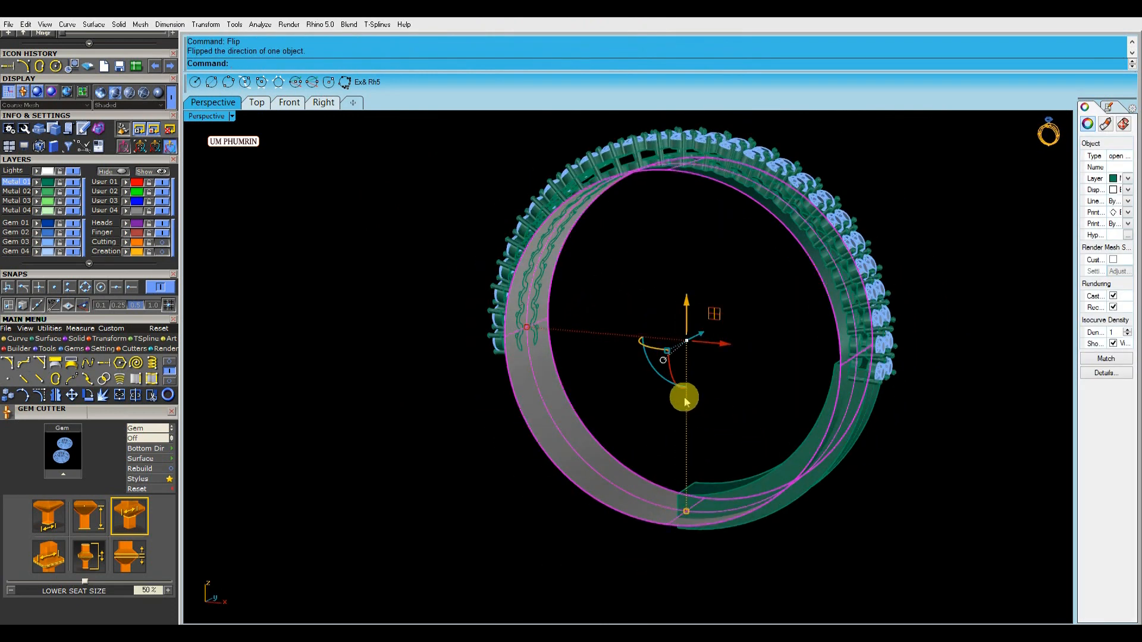
- Boolean-difference the half-shank solid with the finger surface to trim away its inner excess
left_click_drag(645, 328, 643, 332)
left_click(711, 387)
right_click_drag(793, 453, 731, 469, "shift")
left_click(718, 488)
type("bd")
key("Return")
left_click(552, 476)
key("Return")
right_click_drag(654, 381, 711, 393)
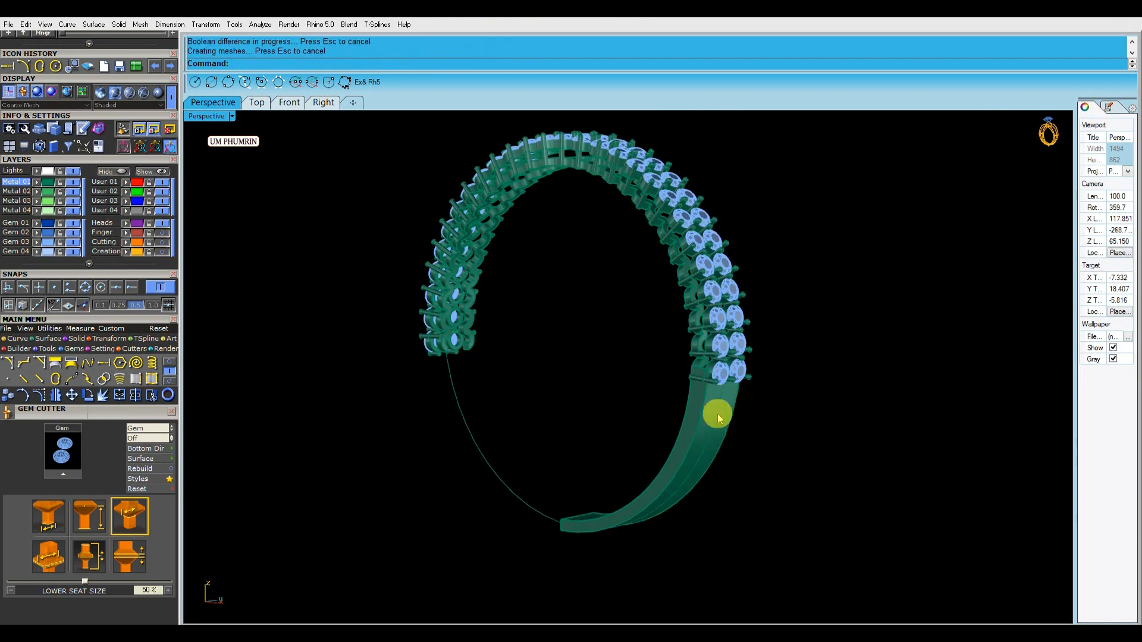
- Move the leftover shank curve to the Finger layer and mirror the half shank to the opposite side of the ring
left_click(711, 434)
left_click(127, 233)
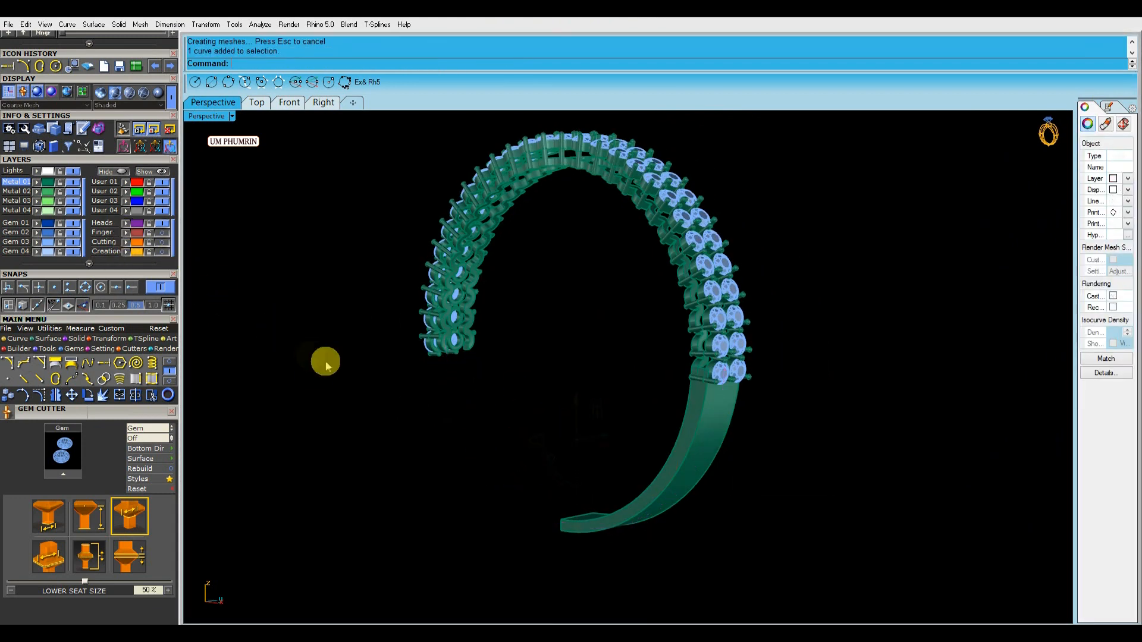
right_click_drag(624, 417, 695, 426)
left_click(736, 458)
scroll(696, 427, "down", 2)
type("mv")
key("Return")
left_click_drag(862, 581, 595, 446)
left_click(825, 429)
- Inspect the full shank in the Front and Perspective views and hide the Gem 03 layer's stones
right_click_drag(826, 429, 651, 342)
left_click(289, 103)
scroll(526, 373, "up", 3)
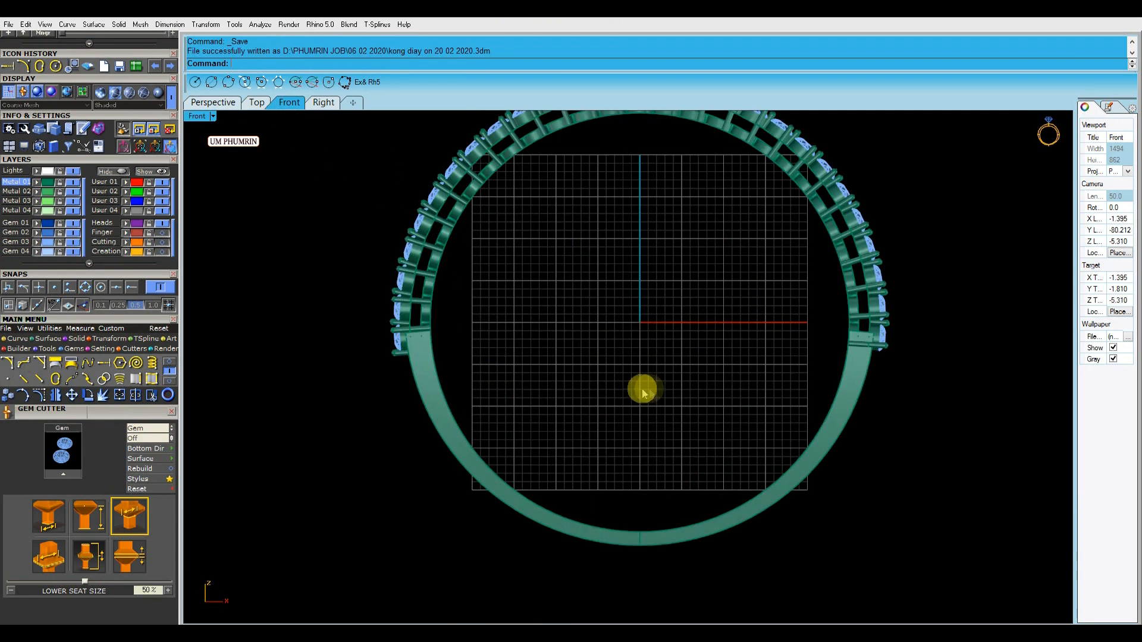
scroll(637, 388, "down", 3)
left_click(229, 101)
mouse_move(631, 380)
right_mouse_down()
mouse_move(663, 351)
mouse_move(636, 360)
right_mouse_up()
left_click(73, 242)
scroll(644, 298, "up", 4)
right_click_drag(644, 297, 632, 352)
- Adjust the width of both shank halves with the gumball in the Right view
left_click_drag(738, 482, 465, 409)
left_click(324, 103)
scroll(637, 308, "down", 5)
right_click_drag(638, 307, 645, 140)
scroll(612, 384, "up", 4)
scroll(613, 381, "up", 5)
left_click(616, 367)
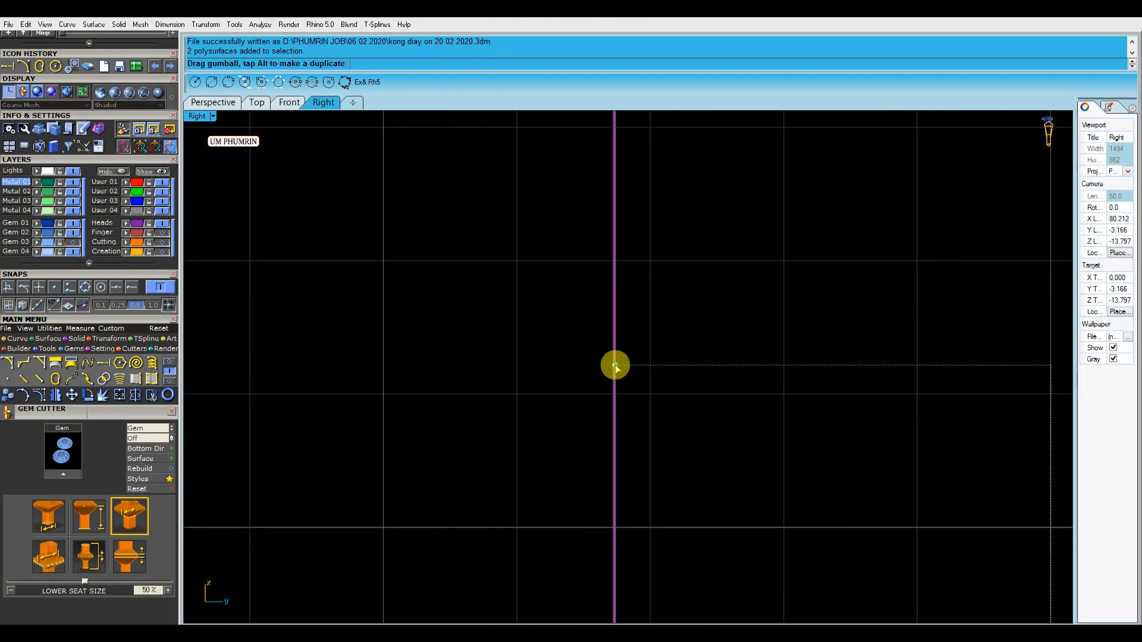
- Create a cut plane in the Front view through the right shank half's upper end, just above the last post
left_click(213, 102)
scroll(643, 319, "up", 5)
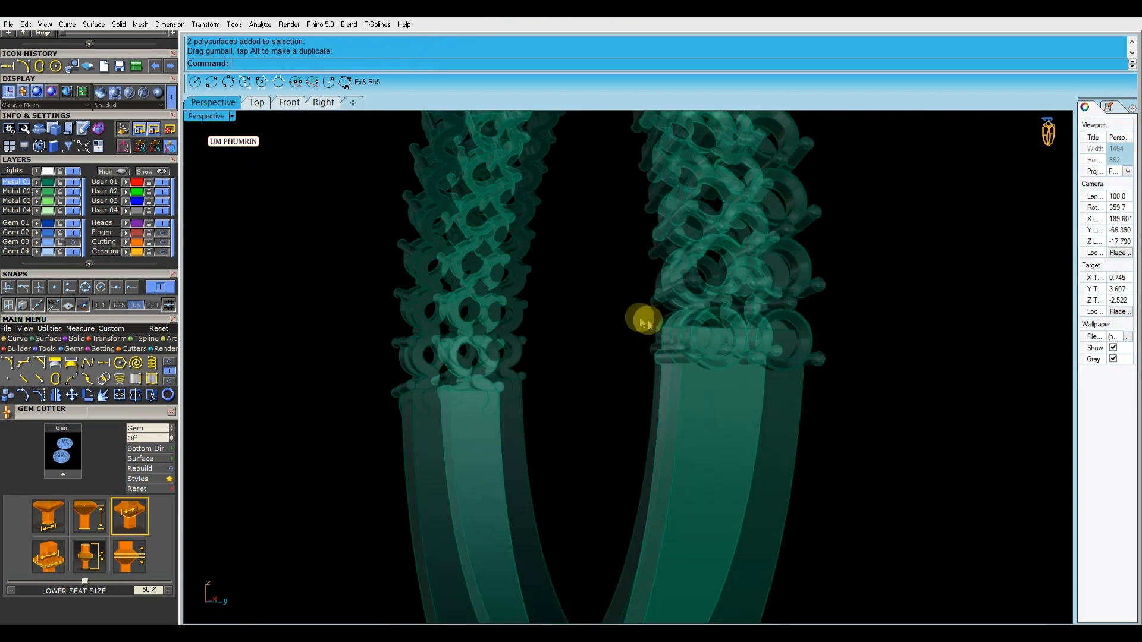
scroll(684, 357, "down", 5)
left_click(290, 103)
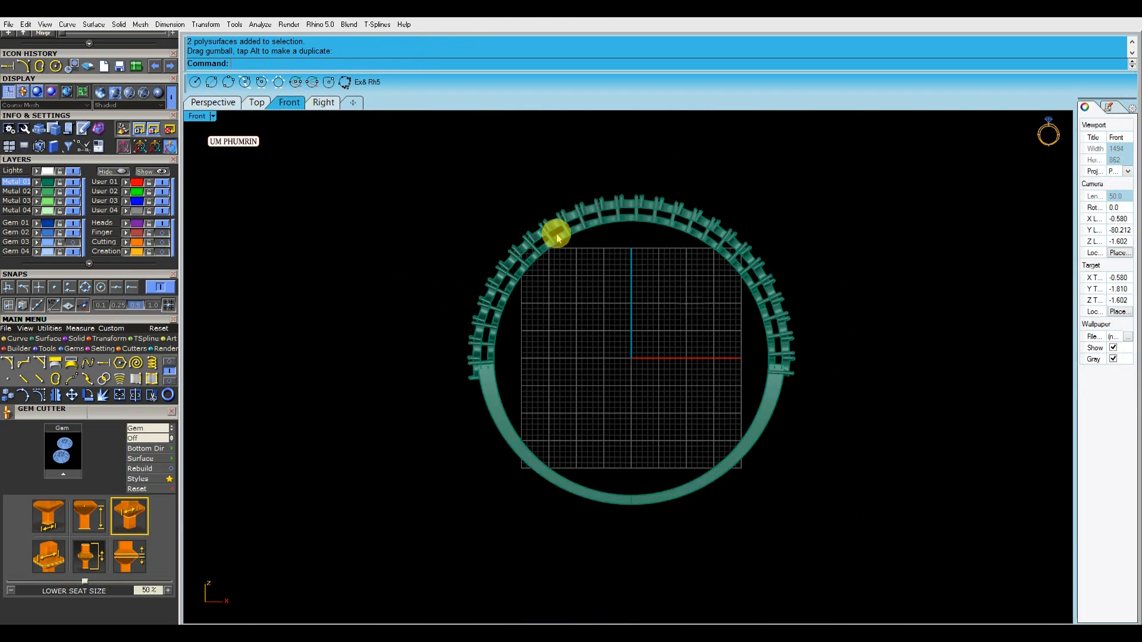
scroll(783, 392, "up", 5)
scroll(667, 370, "up", 5)
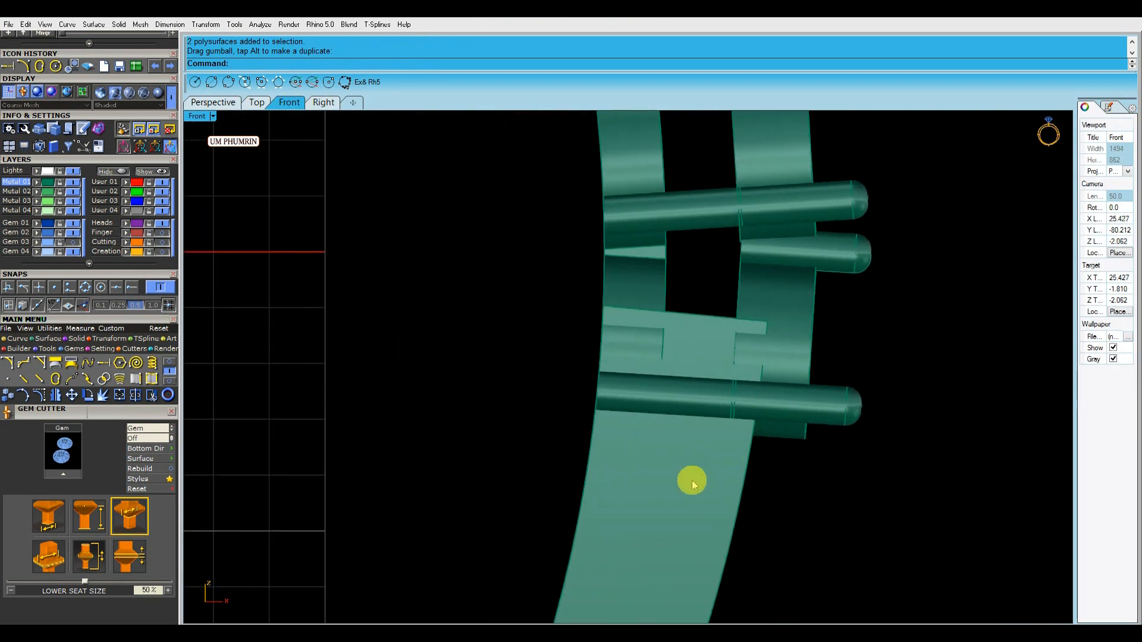
left_click(86, 379)
scroll(559, 336, "up", 1)
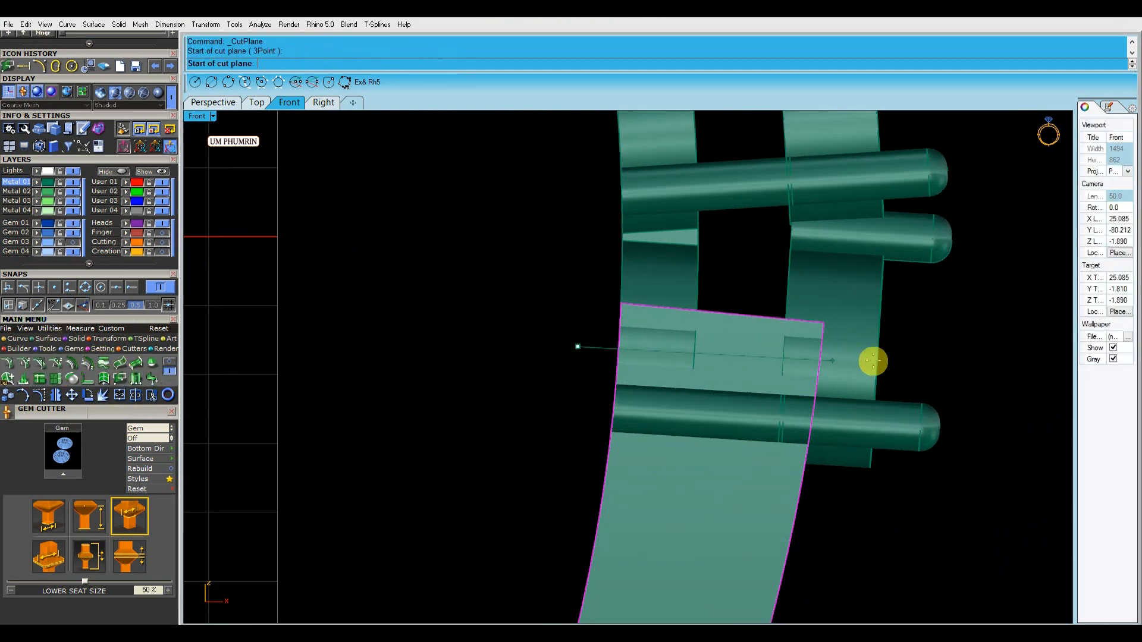
left_click(213, 102)
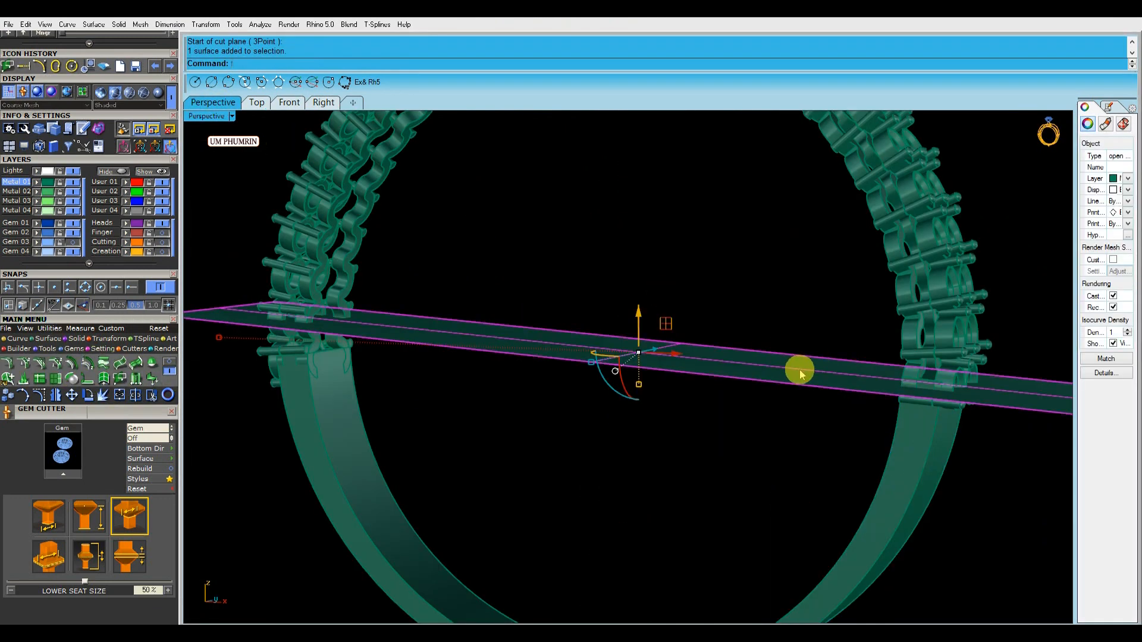
- Cut the right shank half with the plane using a Boolean and remove the end piece above the last post
left_click(932, 456)
type("B")
key("Return")
left_click(720, 309)
key("Return")
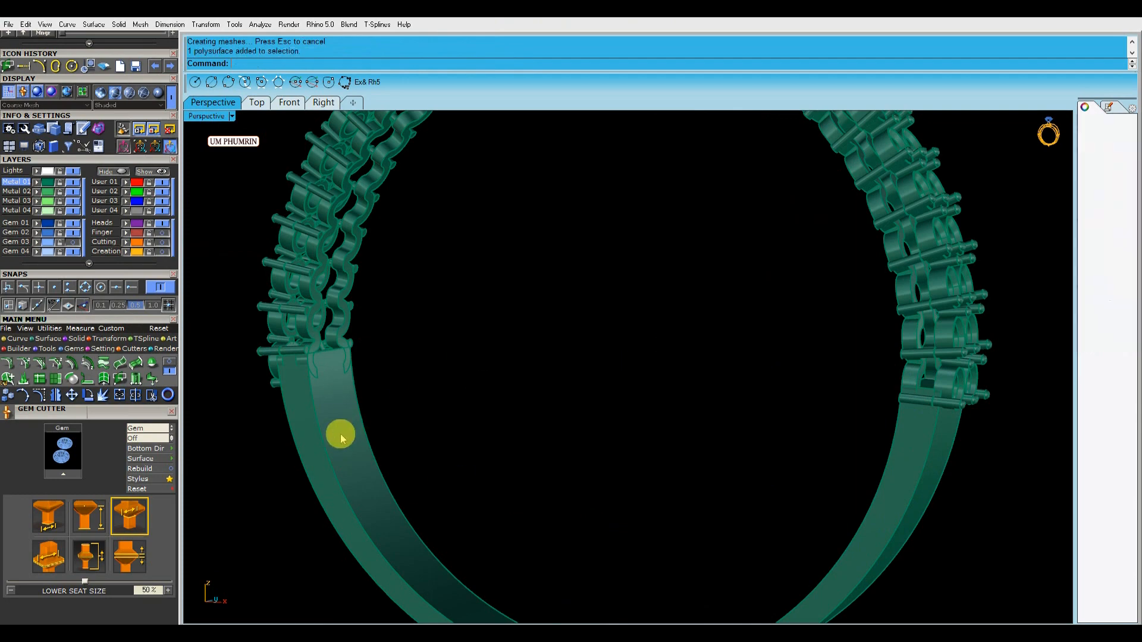
left_click(466, 416)
right_click_drag(476, 416, 565, 381)
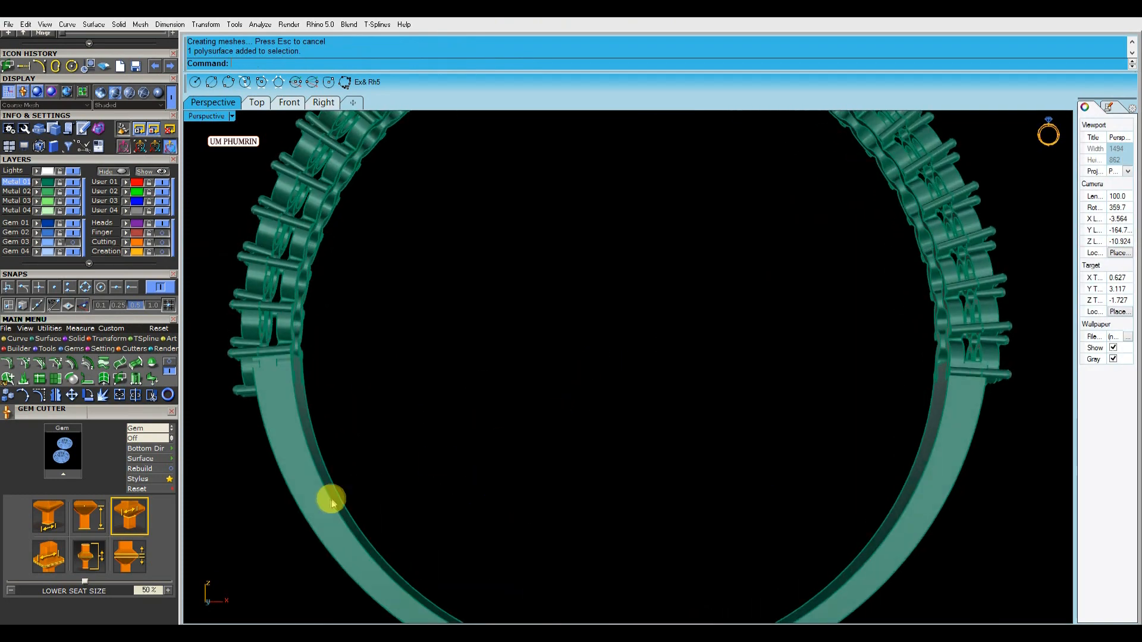
- Delete the untrimmed left shank half and mirror the trimmed right half across the Y axis
left_click(332, 502)
key("Delete")
left_click(916, 510)
scroll(806, 448, "down", 4)
type("M")
key("Return")
left_click(683, 437)
- Set the Perspective view to Working Shade and inspect the complete ring from several angles
right_click_drag(683, 437, 684, 357)
right_click_drag(476, 361, 626, 380)
left_click(220, 122)
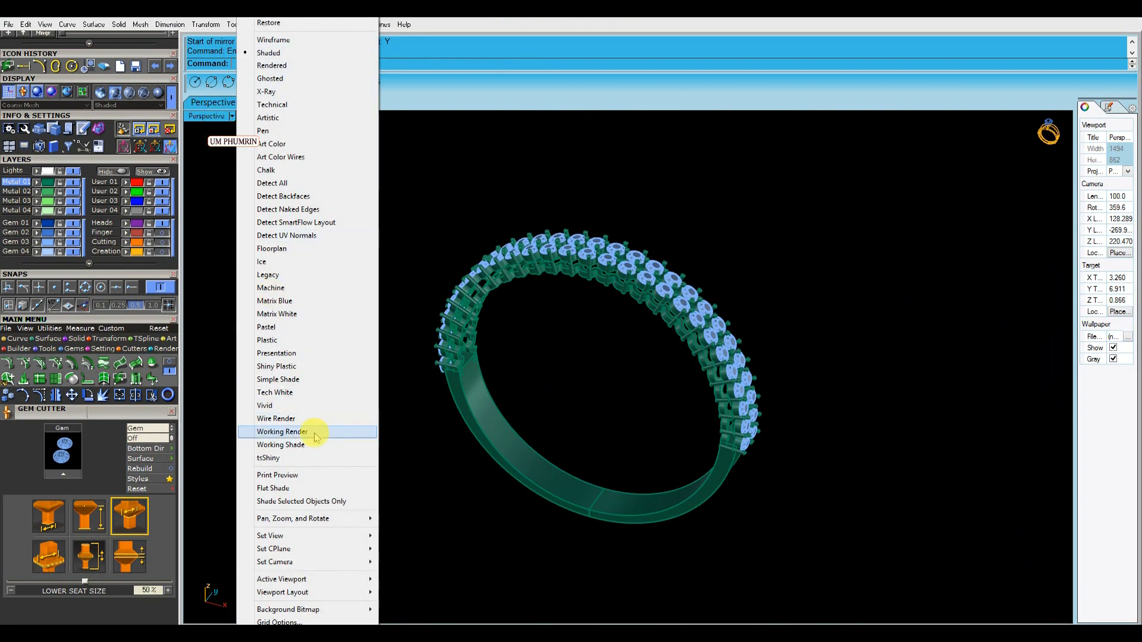
left_click(301, 429)
right_click_drag(599, 365, 708, 327)
scroll(744, 400, "up", 5)
scroll(768, 363, "down", 5)
right_click_drag(770, 359, 770, 500)
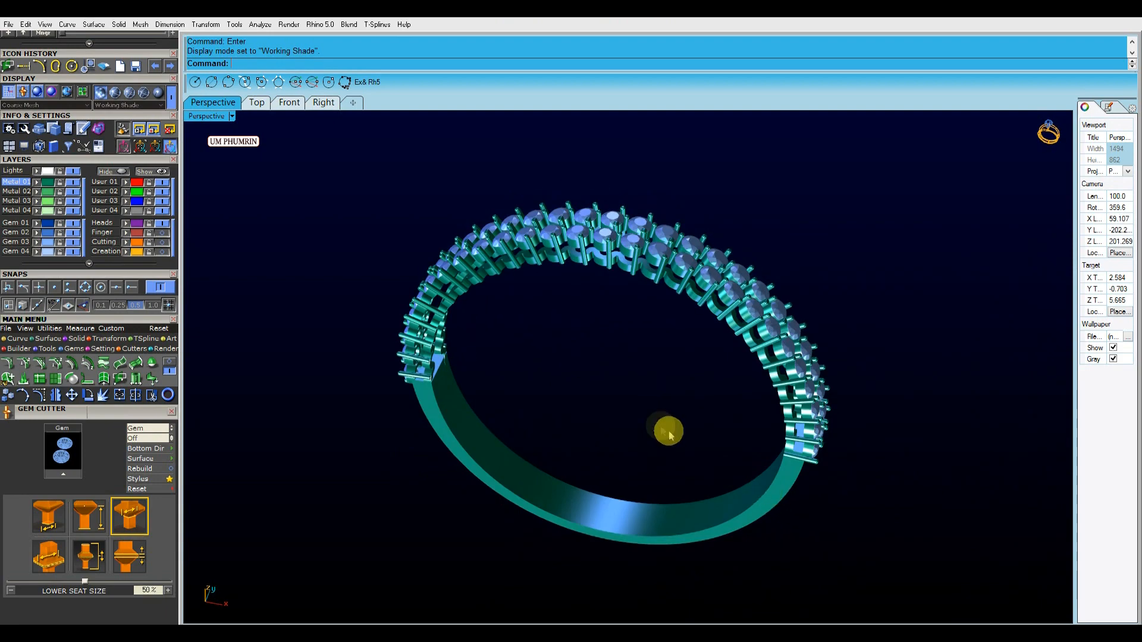
right_click_drag(661, 431, 667, 432, "shift")
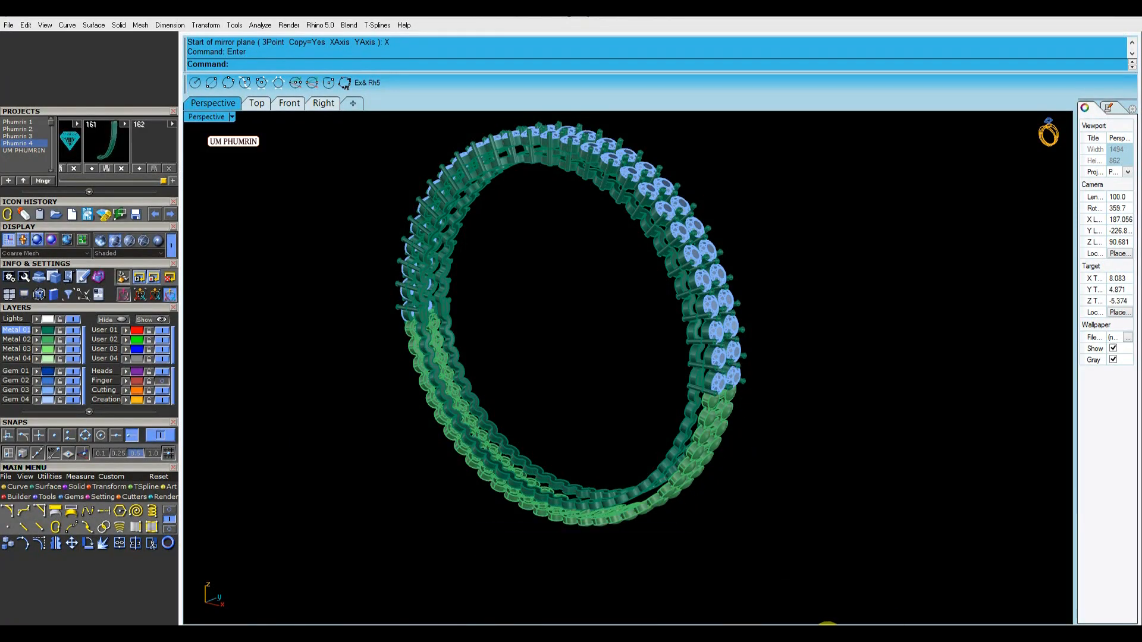
- Inspect the scalloped lower gallery from several angles and set the display mode back to Shaded
right_click_drag(828, 625, 843, 453)
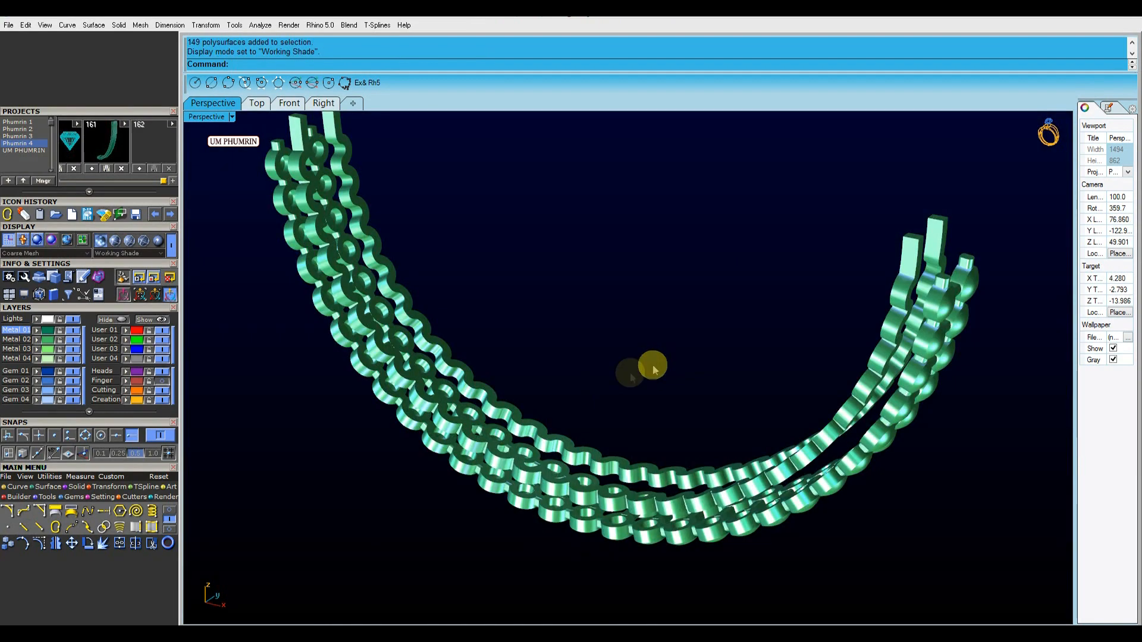
right_click_drag(643, 342, 701, 362)
right_click(209, 117)
left_click(287, 55)
- Create a curved surface bridging the scalloped band's outer edge and the round collar's rim at the ring's lowest point
mouse_move(591, 301)
right_mouse_down()
mouse_move(643, 400)
mouse_move(599, 362)
mouse_move(593, 330)
mouse_move(576, 459)
mouse_move(615, 364)
mouse_move(594, 349)
mouse_move(588, 403)
mouse_move(575, 393)
right_mouse_up()
scroll(587, 374, "up", 2)
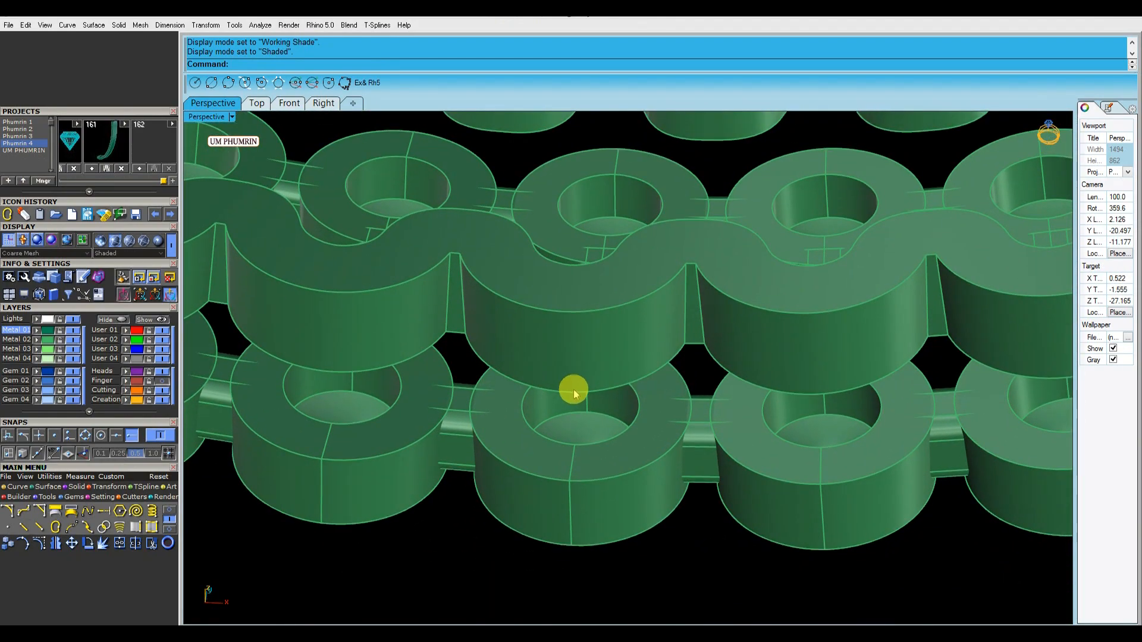
left_click(583, 391)
right_click(582, 391)
left_click(584, 457)
right_click_drag(584, 456, 689, 507)
scroll(566, 326, "up", 4)
left_click(565, 324)
left_click(563, 320)
- Extract the V-direction isocurve at the bridging surface's midpoint and offset it on the surface by 0.3 to each side
scroll(591, 344, "down", 3)
key("Escape")
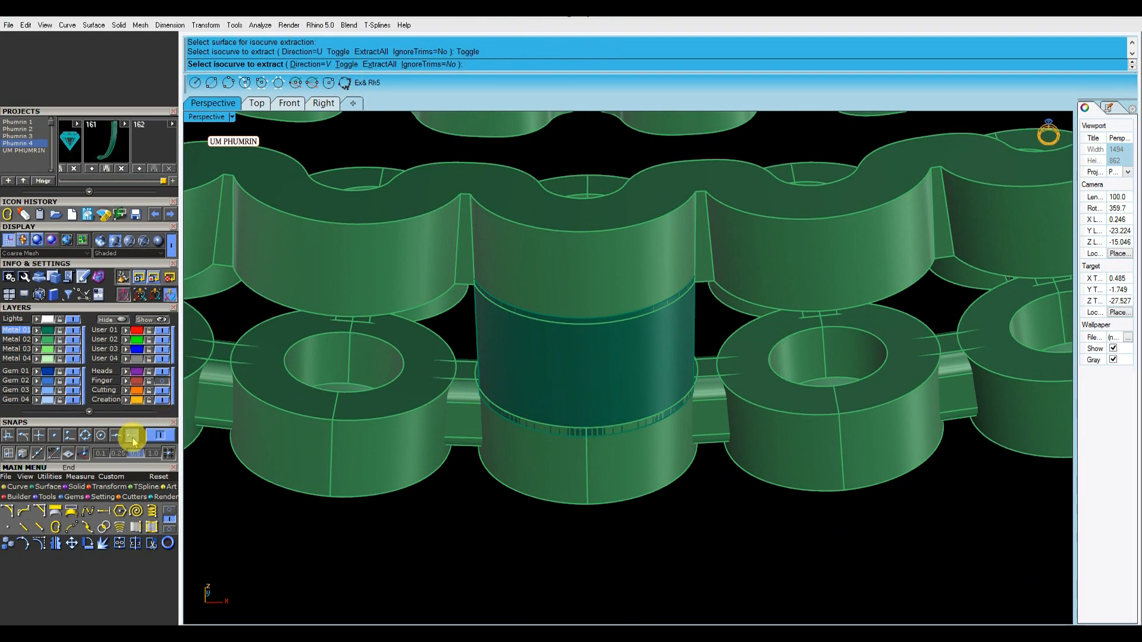
left_click(114, 435)
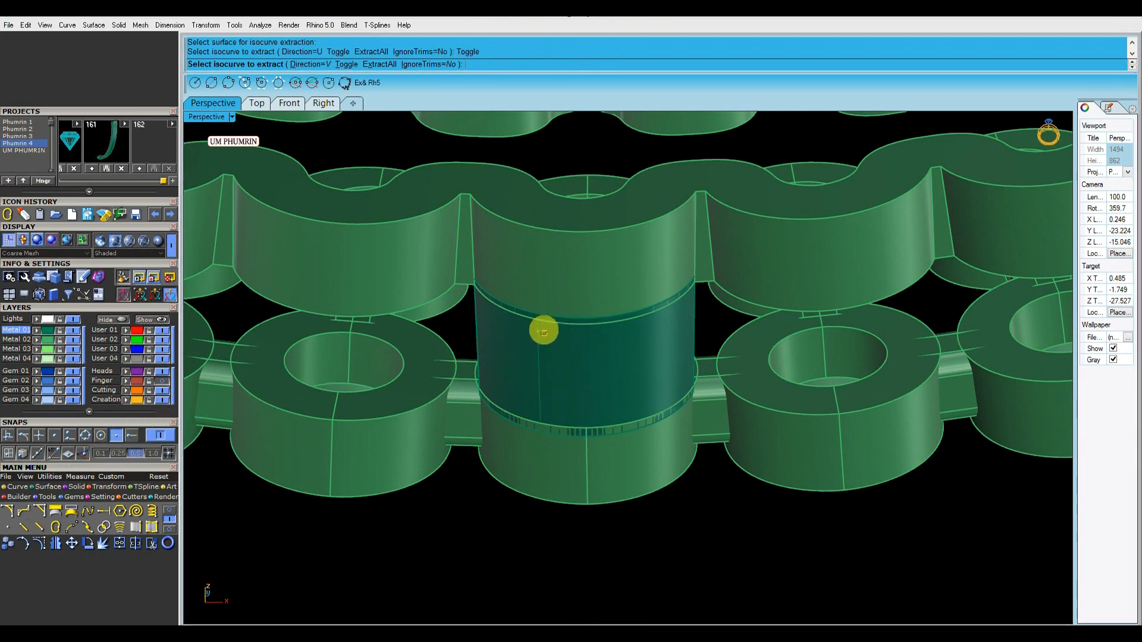
left_click(581, 320)
key("Return")
type("O")
key("Return")
left_click(624, 354)
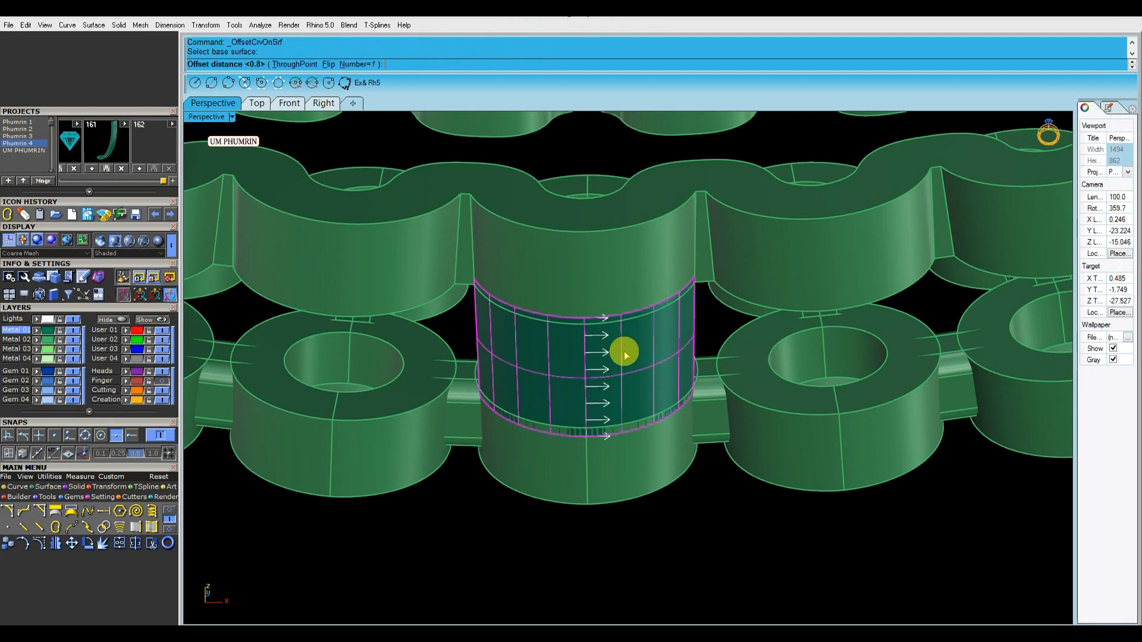
key("Return")
left_click(550, 370)
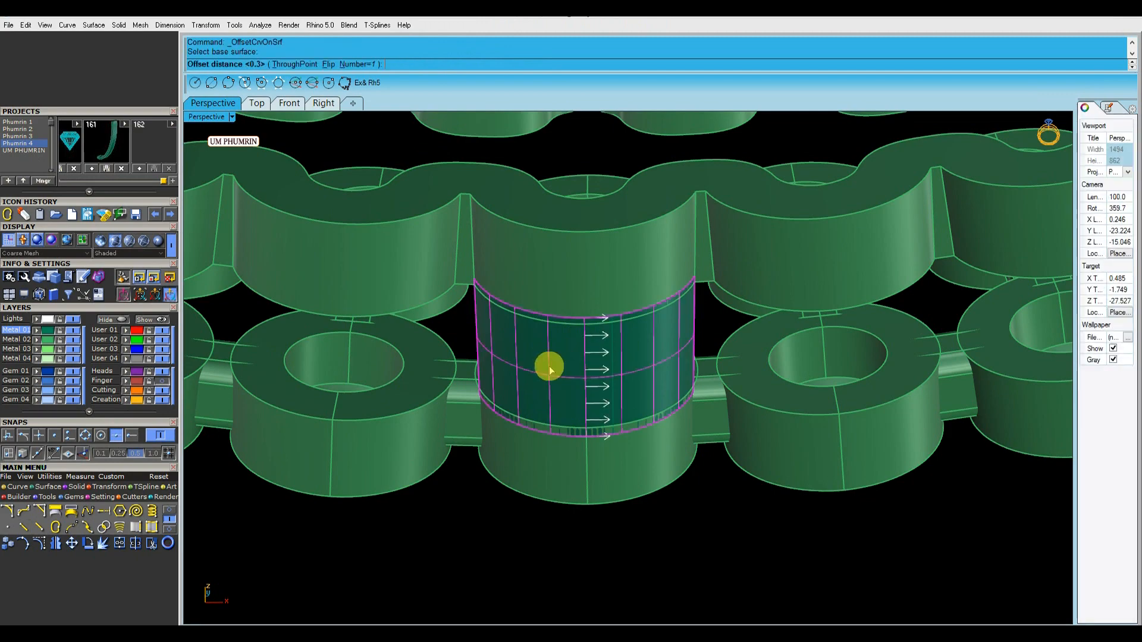
- Split the bridging surface with the two offset curves and delete the outer pieces
key("ctrl+z")
right_click_drag(584, 395, 625, 420)
left_click(629, 420)
key("Return")
type("Ss")
key("Return")
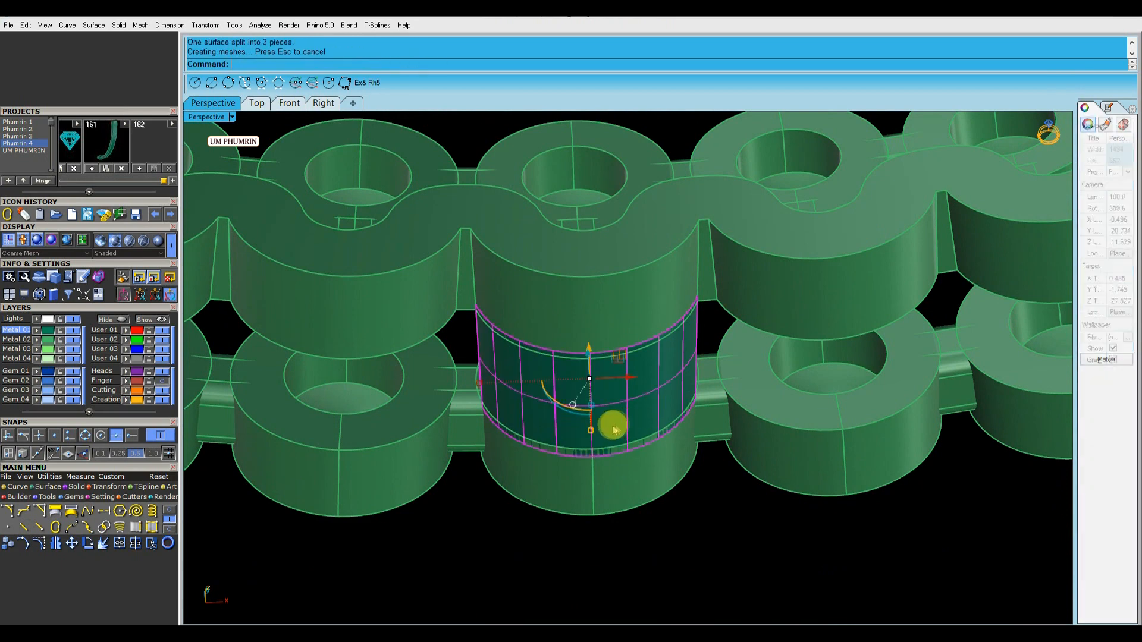
left_click(611, 429, "ctrl")
key("Delete")
- Offset the remaining narrow strip by 0.6 into a solid with its direction flipped
right_click_drag(610, 430, 627, 347)
left_click_drag(656, 321, 513, 293)
left_click(617, 292)
right_click_drag(617, 293, 651, 428)
type("OF")
key("Return")
type("F")
key("Return")
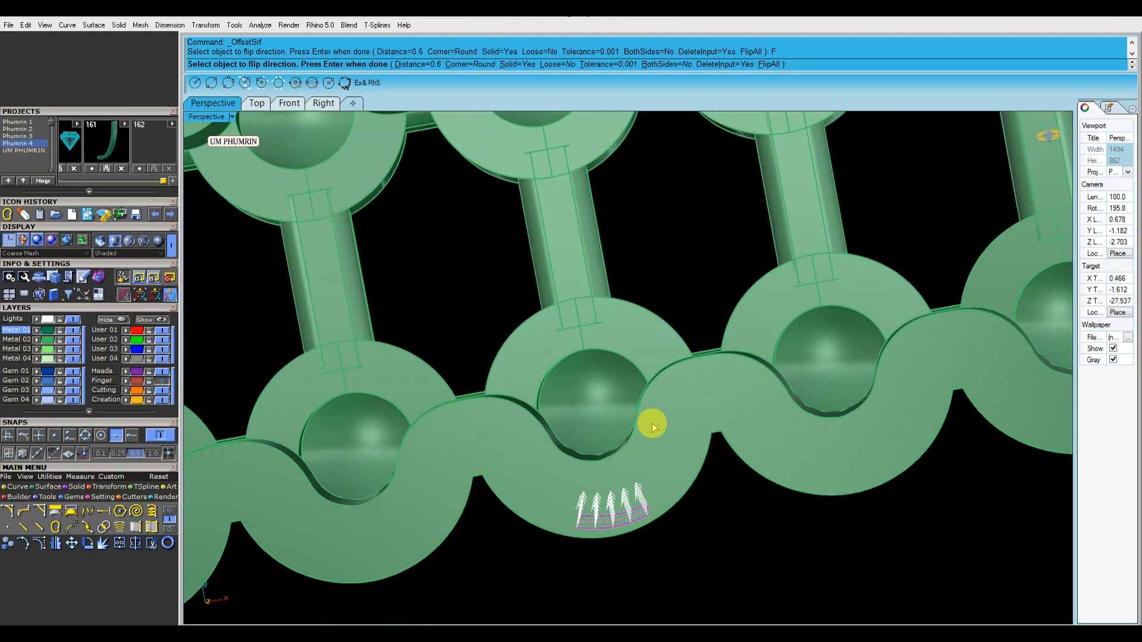
key("Return")
right_click_drag(688, 454, 653, 277)
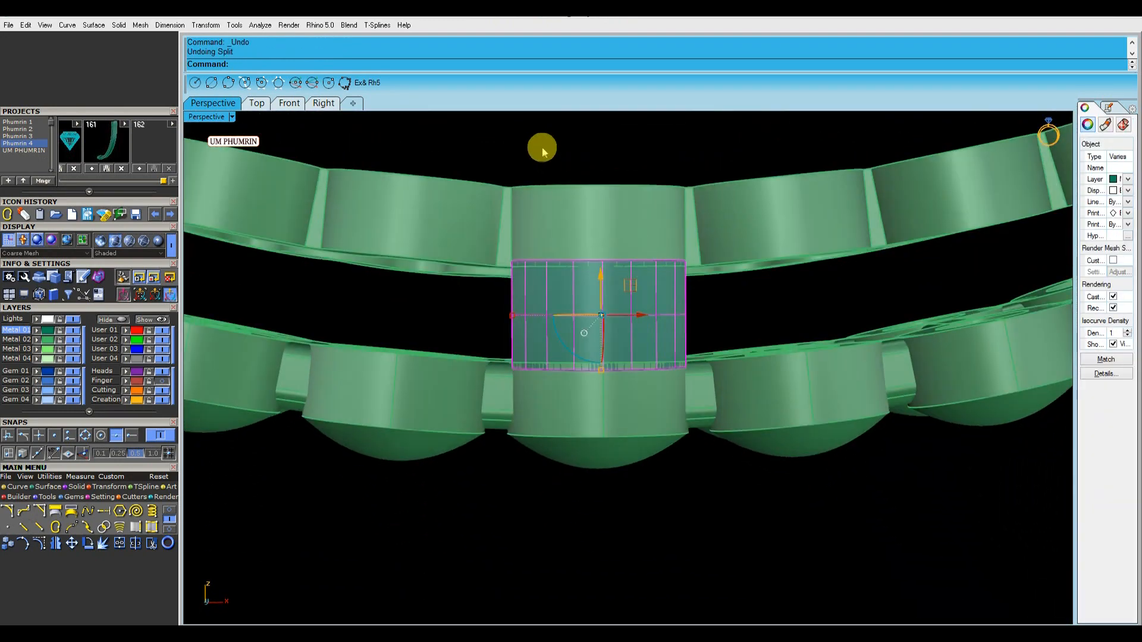
- Duplicate the wavy inner edge of the scalloped band that faces the bridging surface
right_click_drag(652, 329, 625, 227)
right_click(604, 407)
scroll(617, 408, "down", 6)
scroll(644, 212, "down", 7)
left_click(625, 229)
scroll(627, 286, "up", 9)
right_click_drag(627, 291, 659, 155)
right_click_drag(668, 391, 595, 409)
scroll(654, 405, "up", 4)
scroll(565, 390, "up", 5)
type("d")
key("Return")
- Split the duplicated wavy curve at two points beside the bridging surface and delete the outer pieces
type("Ss")
key("Return")
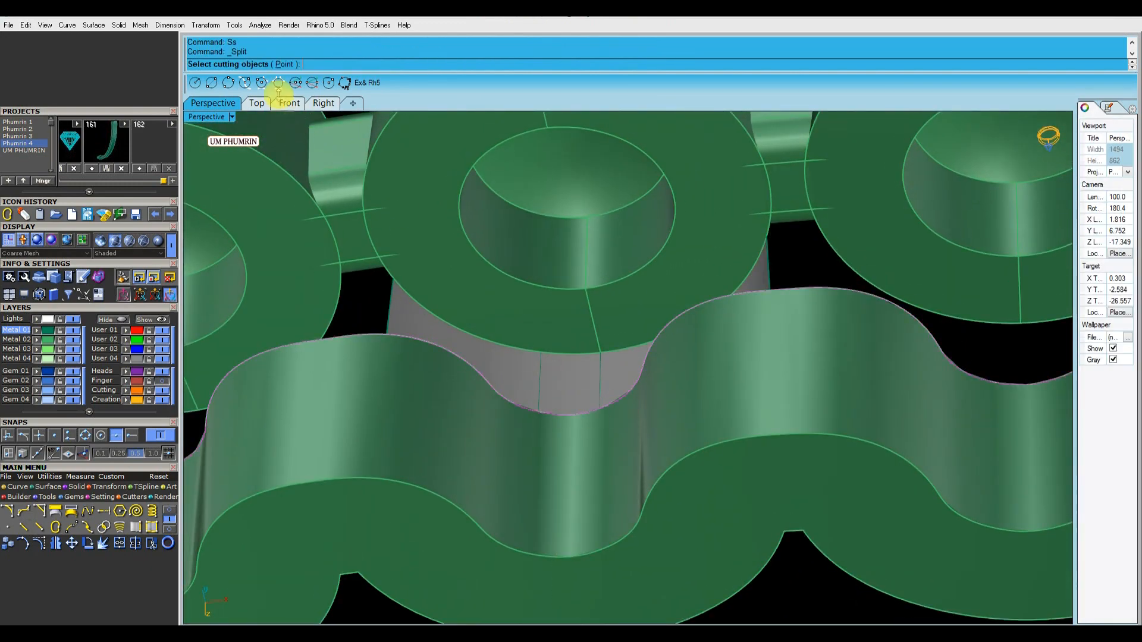
mouse_move(310, 343)
right_mouse_down()
mouse_move(286, 359)
mouse_move(297, 351)
right_mouse_up()
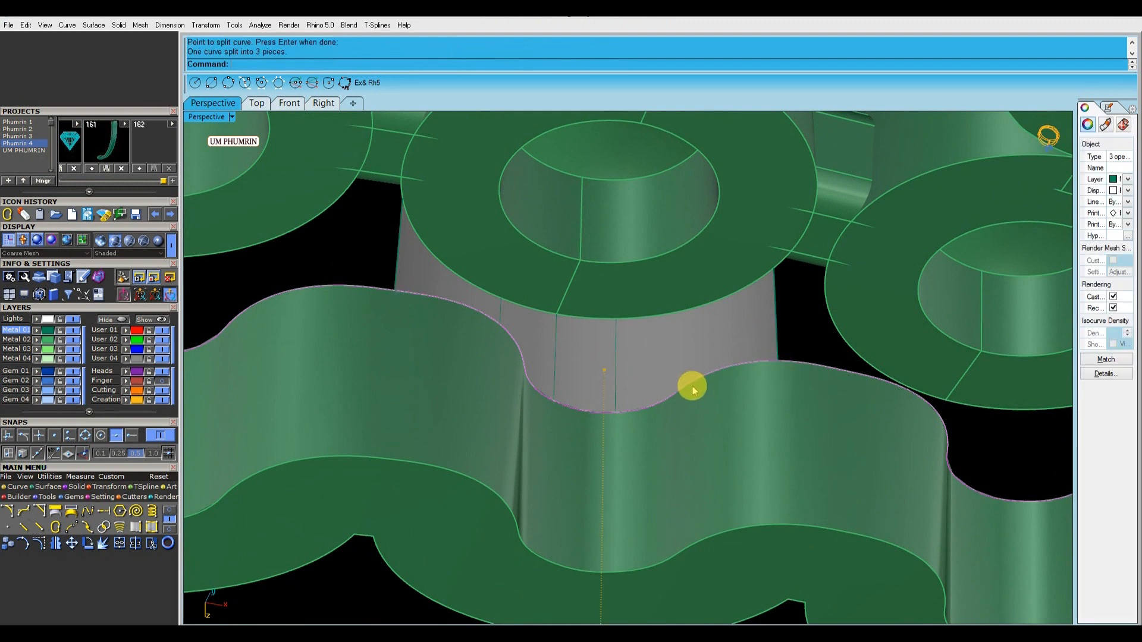
key("Delete")
- Isolate the bridging surface and the short wavy curve by hiding everything else
left_click(691, 387)
left_click(713, 415)
scroll(663, 375, "down", 4)
right_click_drag(662, 375, 668, 370)
left_click(668, 369, "shift")
right_click(123, 322)
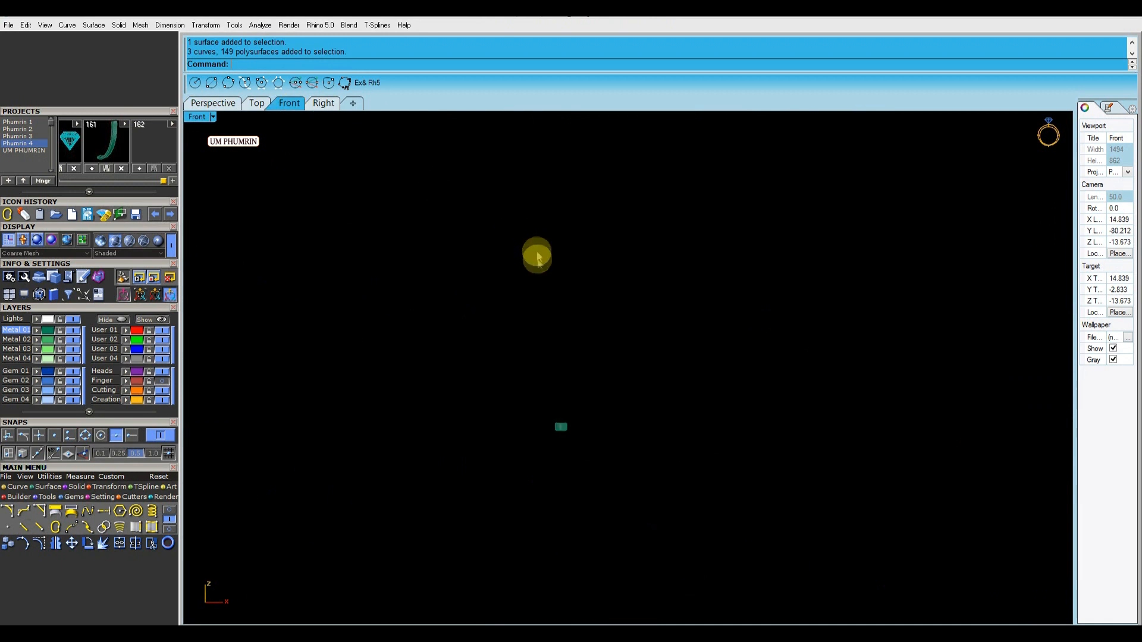
left_click(226, 103)
- Extrude the wavy curve into a surface as tall as the bridging surface and delete the curve
left_click(667, 415)
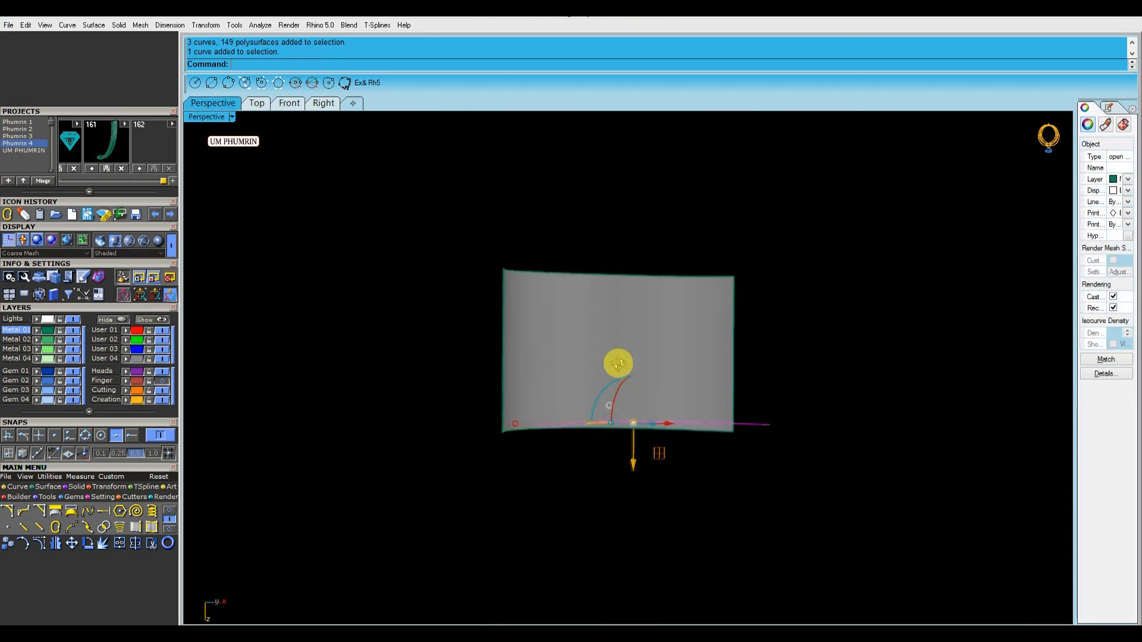
right_click_drag(654, 364, 634, 362, "shift")
type("e")
key("Return")
left_click(654, 271)
right_click_drag(655, 273, 658, 452)
key("Delete")
- Draw a vertical line in the Top view starting from 0 that crosses the middle of both curved surfaces
left_click_drag(619, 476, 512, 256)
left_click(257, 103)
right_click_drag(826, 261, 718, 324)
left_click(763, 292)
scroll(758, 296, "up", 8)
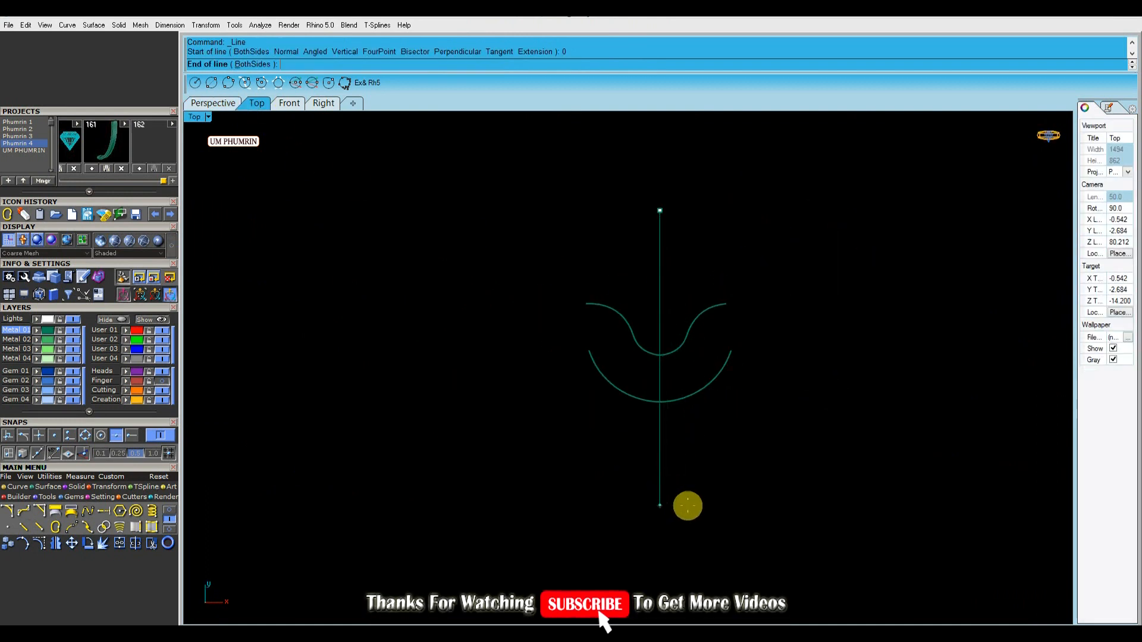
left_click(688, 506)
- Offset the centre line to both sides and delete the original line
left_click_drag(688, 506, 607, 452)
scroll(687, 370, "up", 4)
right_click_drag(685, 363, 680, 398)
type("ff")
key("Return")
left_click(783, 398)
type("ff")
left_click(515, 443)
scroll(660, 411, "up", 4)
key("Delete")
- Split both curved surfaces with the two parallel lines and delete the pieces outside them
left_click_drag(653, 506, 608, 355)
right_click_drag(608, 357, 617, 411)
type("ss")
key("Return")
right_click(634, 470)
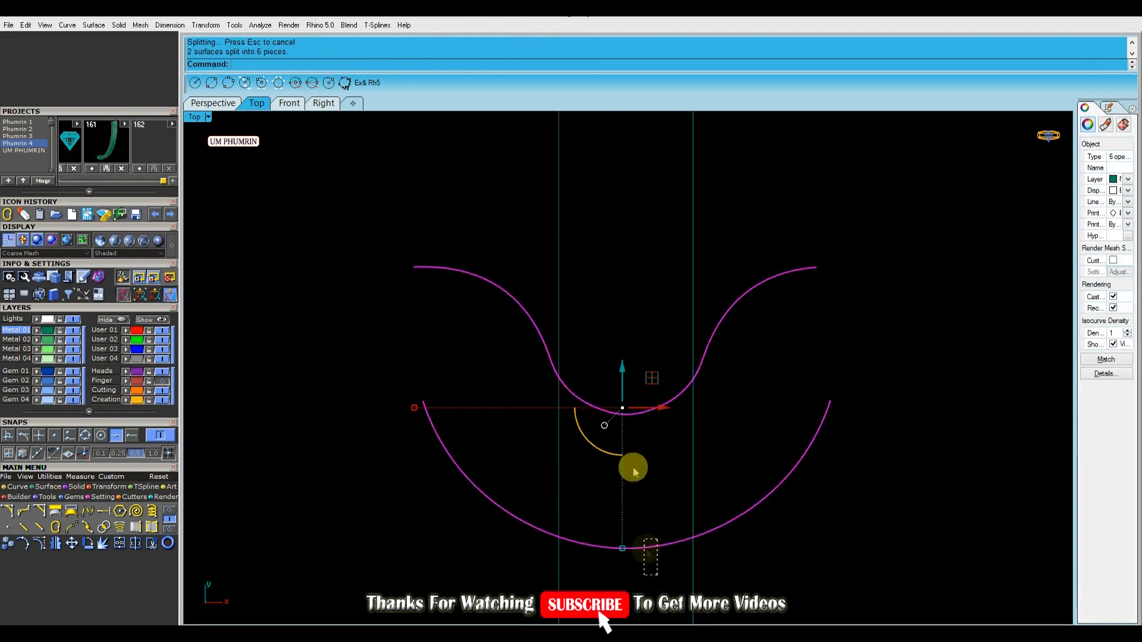
left_click_drag(759, 335, 490, 273)
key("Delete")
- Duplicate the borders of the two remaining surfaces and connect their matching upper corners with a line
left_click_drag(675, 391, 615, 304)
right_click_drag(615, 303, 682, 393)
type("d")
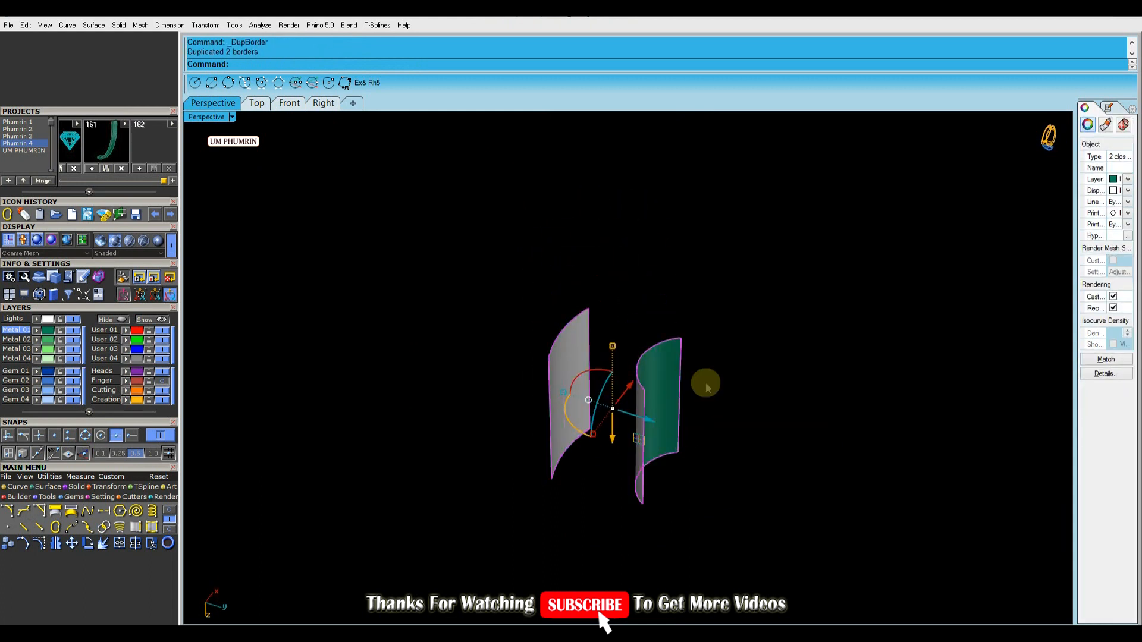
type("l")
key("Return")
scroll(634, 337, "up", 5)
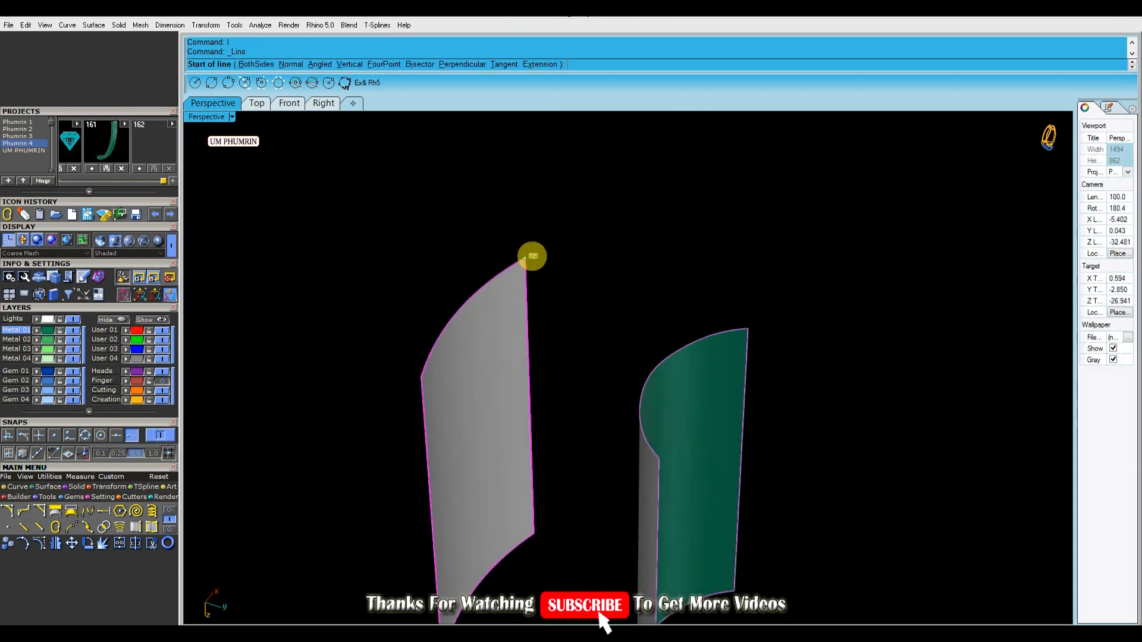
left_click(751, 329)
- Sweep the connecting line along both borders as rails and join all surfaces into one closed block
left_click(713, 319, "shift")
type("s2")
key("Return")
key("Return")
key("Delete")
scroll(718, 294, "down", 8)
left_click_drag(869, 499, 500, 232)
key("ctrl+j")
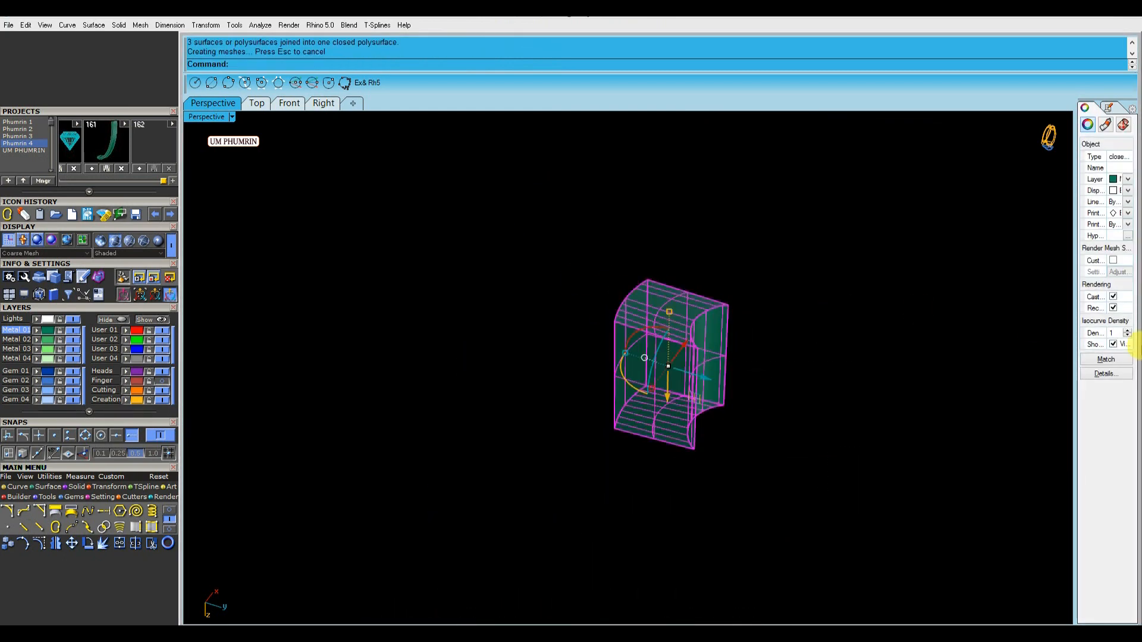
- Try to fillet the block's vertical edge beside the concave face with a 0.2 radius
key("Escape")
scroll(683, 370, "up", 8)
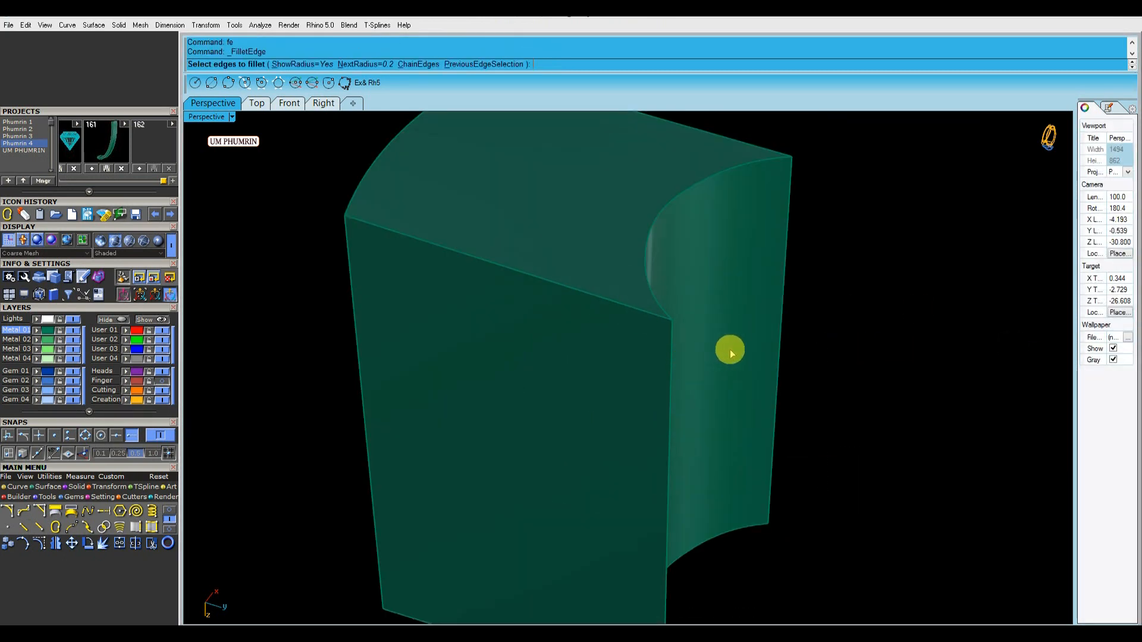
left_click(671, 376)
key("Return")
key("Return")
key("ctrl+z")
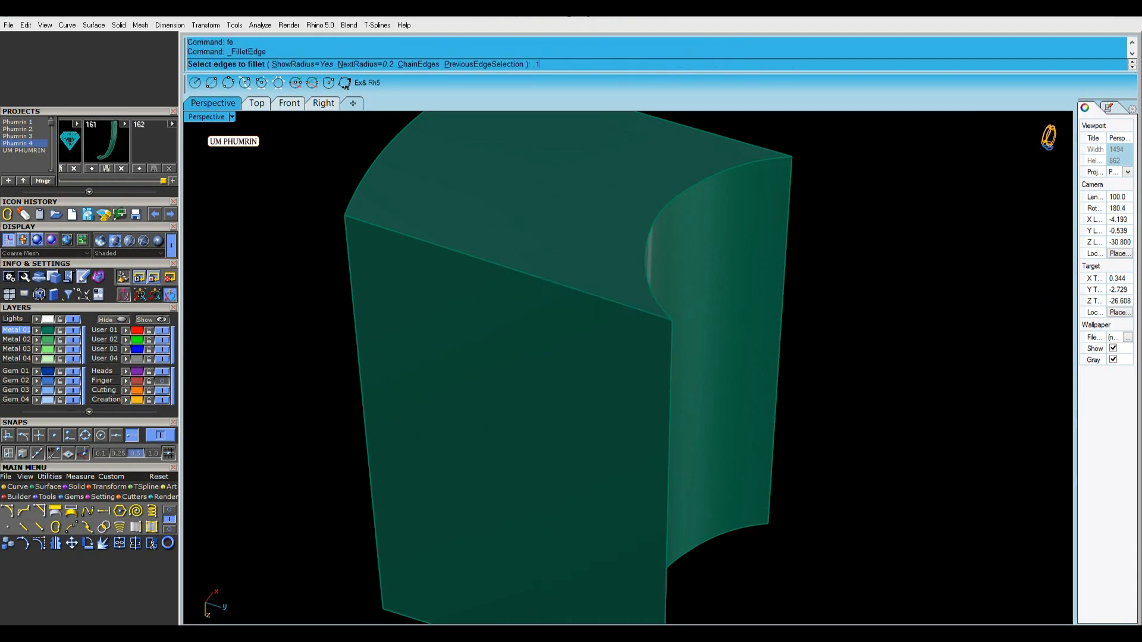
- Fillet the block's four vertical edges with a 0.1 radius
scroll(548, 343, "down", 3)
left_click(547, 344)
key("Return")
key("Return")
scroll(702, 362, "down", 4)
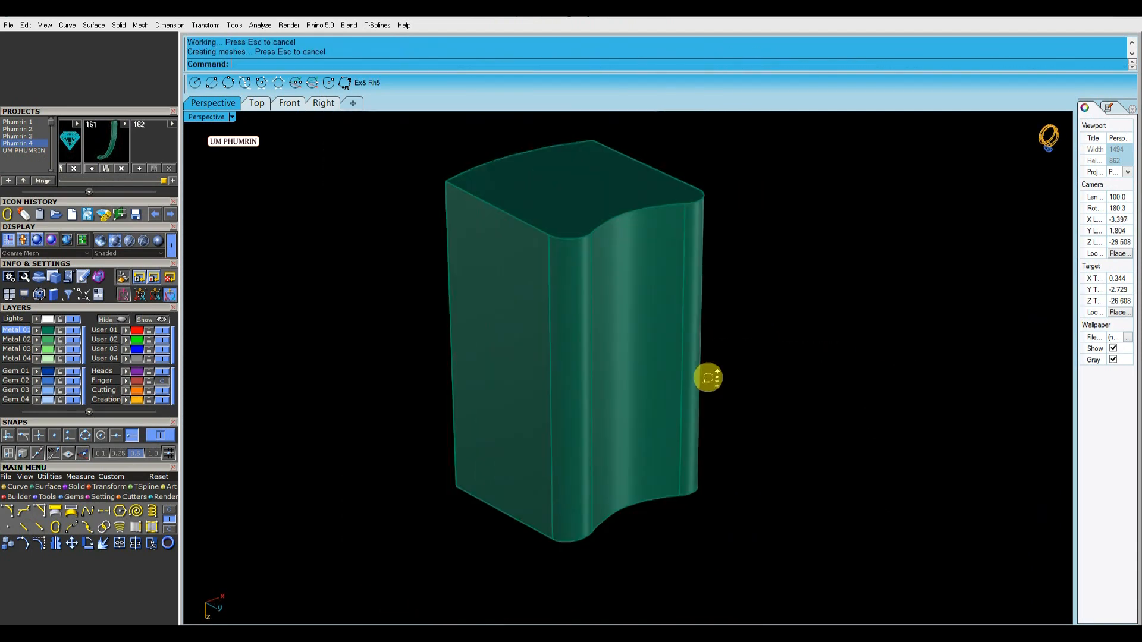
type("fe")
key("Return")
right_click_drag(634, 382, 569, 359)
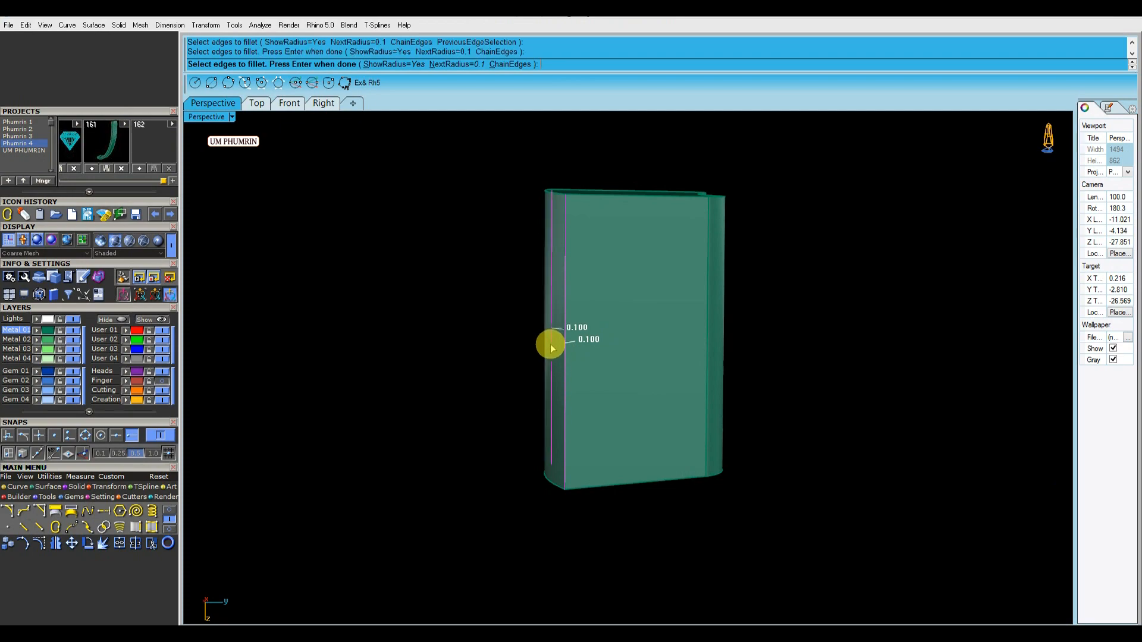
scroll(473, 329, "down", 3)
- Show all hidden objects and delete the leftover construction curves
left_click(159, 320)
right_click_drag(634, 321, 652, 393)
scroll(732, 383, "down", 4)
left_click(635, 383)
scroll(655, 376, "up", 3)
scroll(654, 374, "down", 6)
left_click(742, 487)
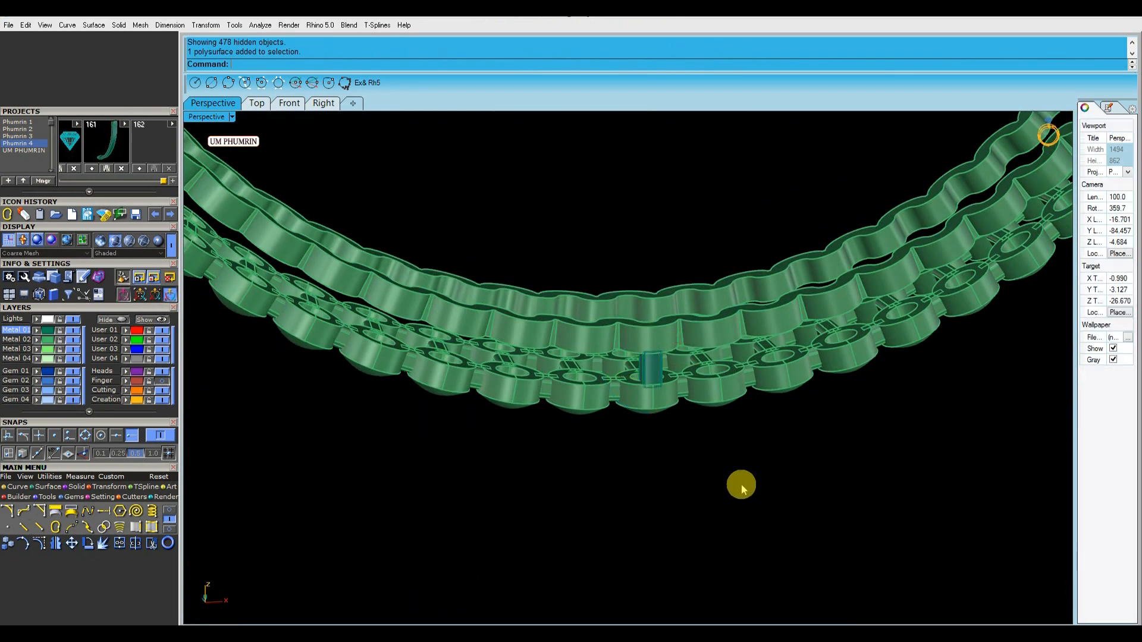
type("SelCrv")
key("Return")
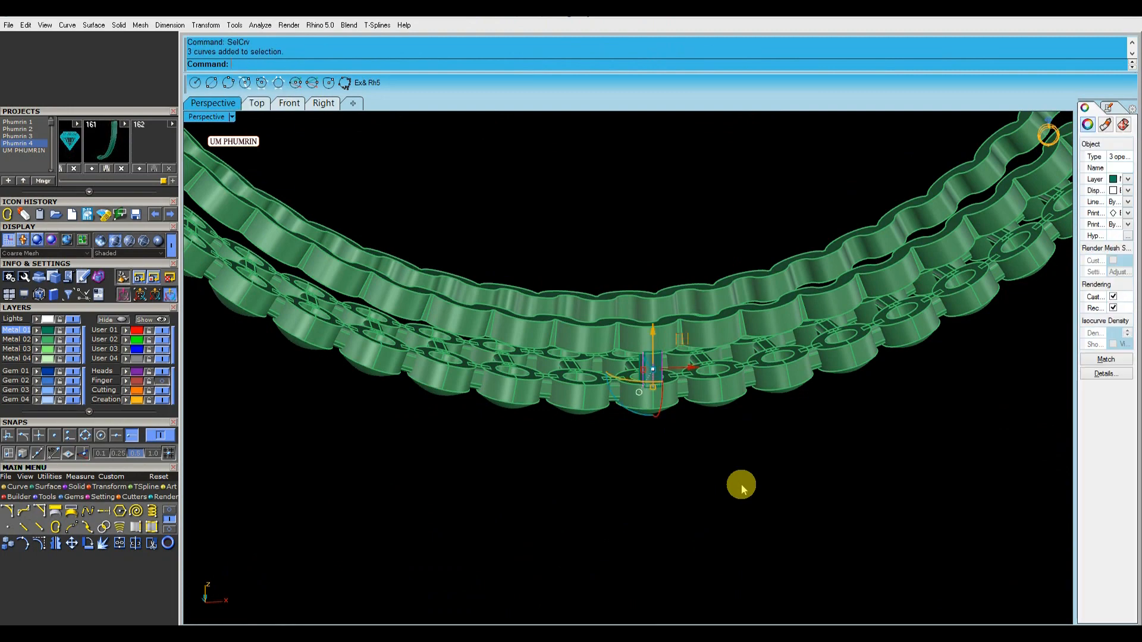
key("Delete")
- Isolate the lower scalloped gallery together with the new post
left_click_drag(720, 487, 535, 231)
right_click(120, 319)
scroll(645, 310, "down", 5)
- Polar-array the new post around the origin through 360 degrees in the Front view
left_click(652, 342)
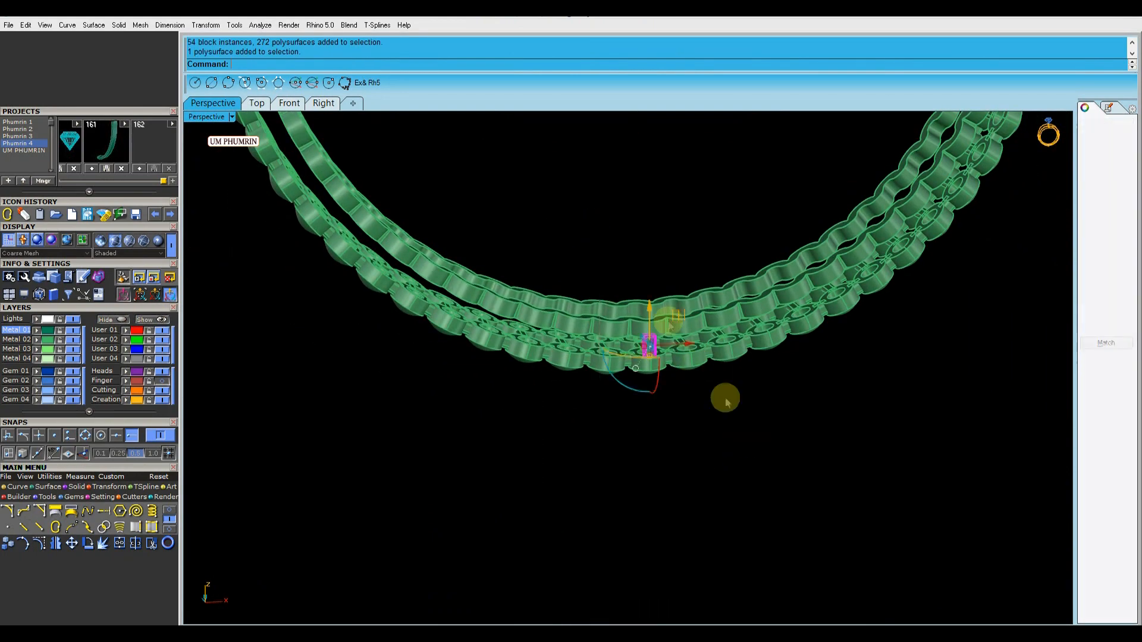
right_click_drag(725, 402, 676, 321)
left_click(289, 103)
type("A")
key("Return")
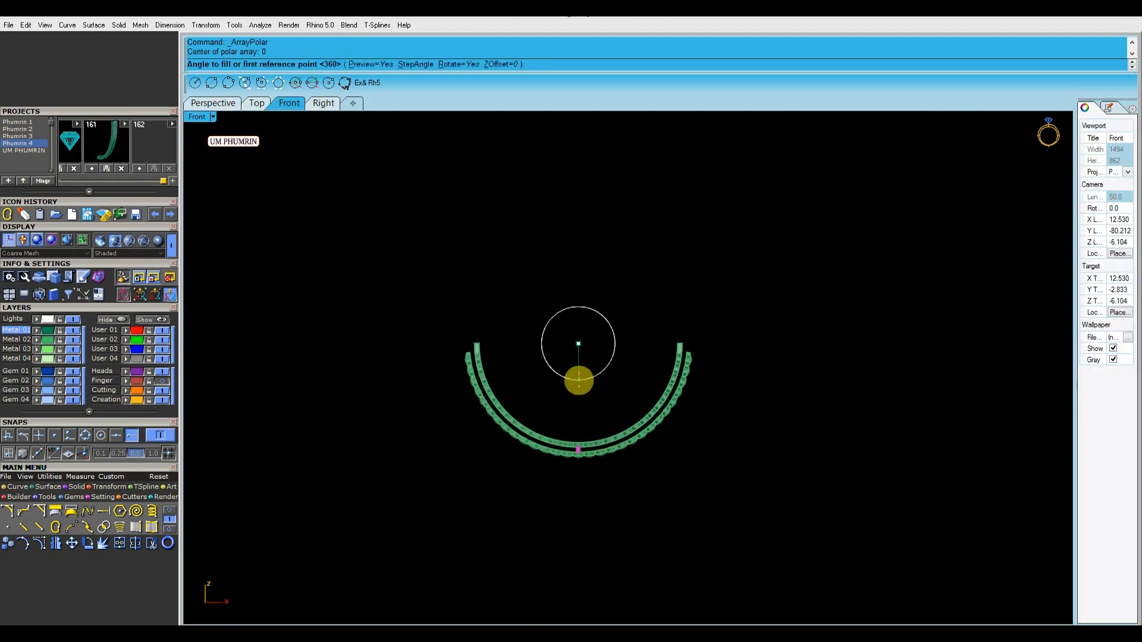
- Delete the arrayed posts in the upper half of the ring, keeping those within the lower gallery
left_click_drag(313, 166, 785, 351)
scroll(693, 336, "up", 5)
key("Delete")
- Select the remaining posts along the lower gallery and group them
scroll(712, 380, "down", 5)
key("ctrl+a")
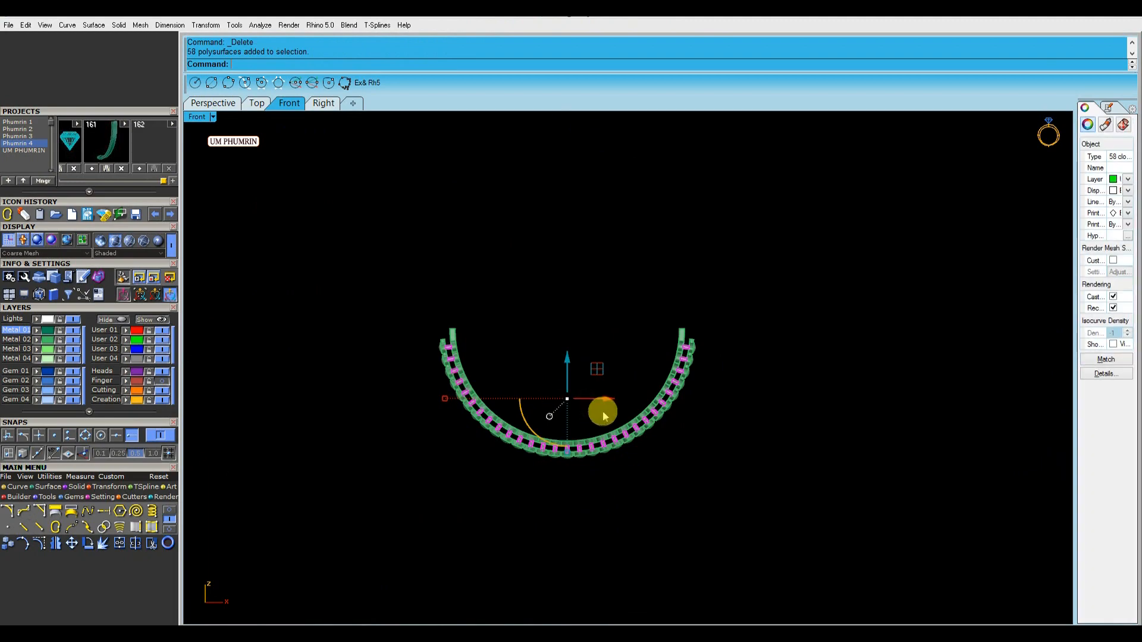
right_click_drag(601, 410, 619, 437)
type("g")
key("Return")
left_click(37, 340)
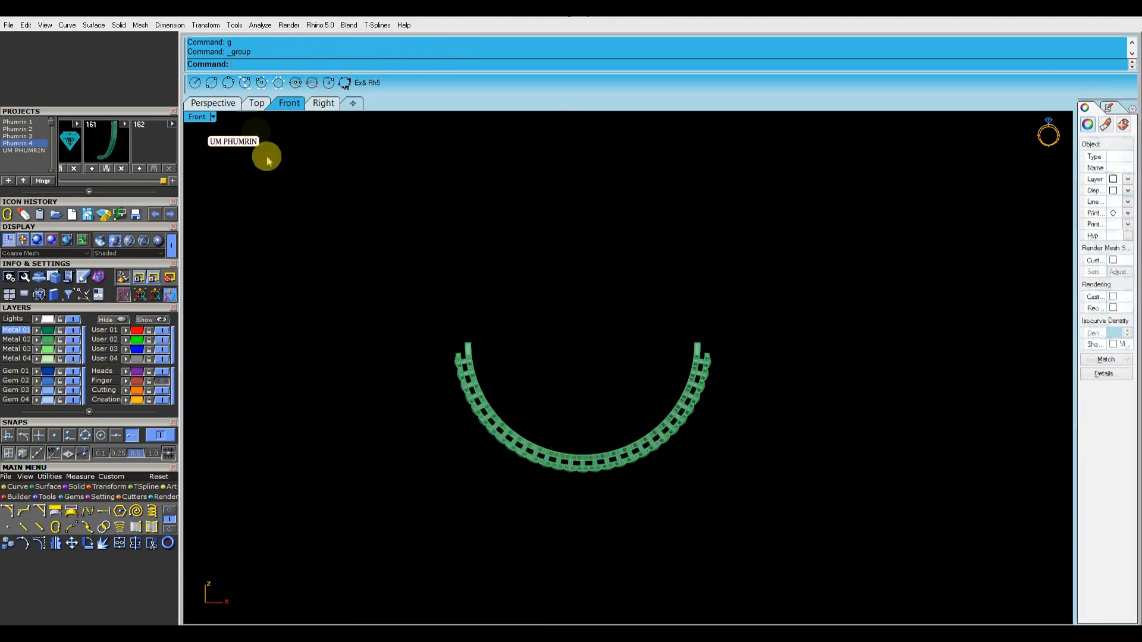
- Show all hidden ring parts in the perspective view and assign the lower gallery parts to the Metal 01 layer
left_click(213, 103)
right_click_drag(528, 293, 644, 350)
left_click(158, 324)
mouse_move(583, 285)
right_mouse_down()
mouse_move(625, 267)
mouse_move(566, 298)
right_mouse_up()
left_click(37, 331)
scroll(579, 260, "down", 4)
right_click_drag(579, 260, 391, 238)
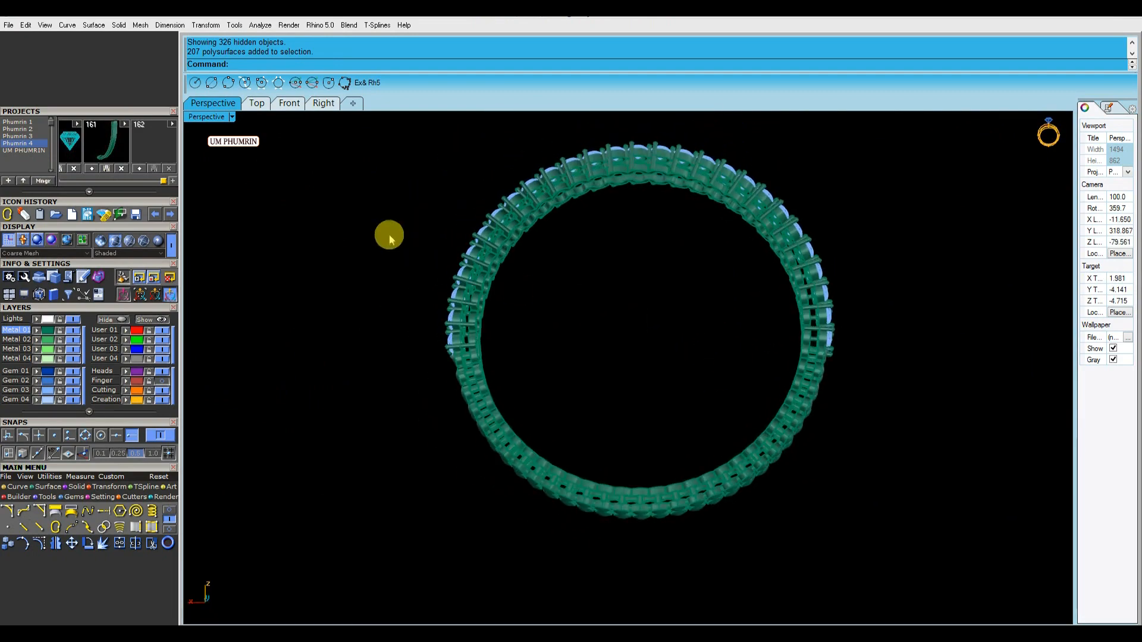
- Set the perspective view's display mode to Working Shade and save the model file
left_click(216, 119)
left_click(280, 445)
right_click_drag(577, 408, 920, 355)
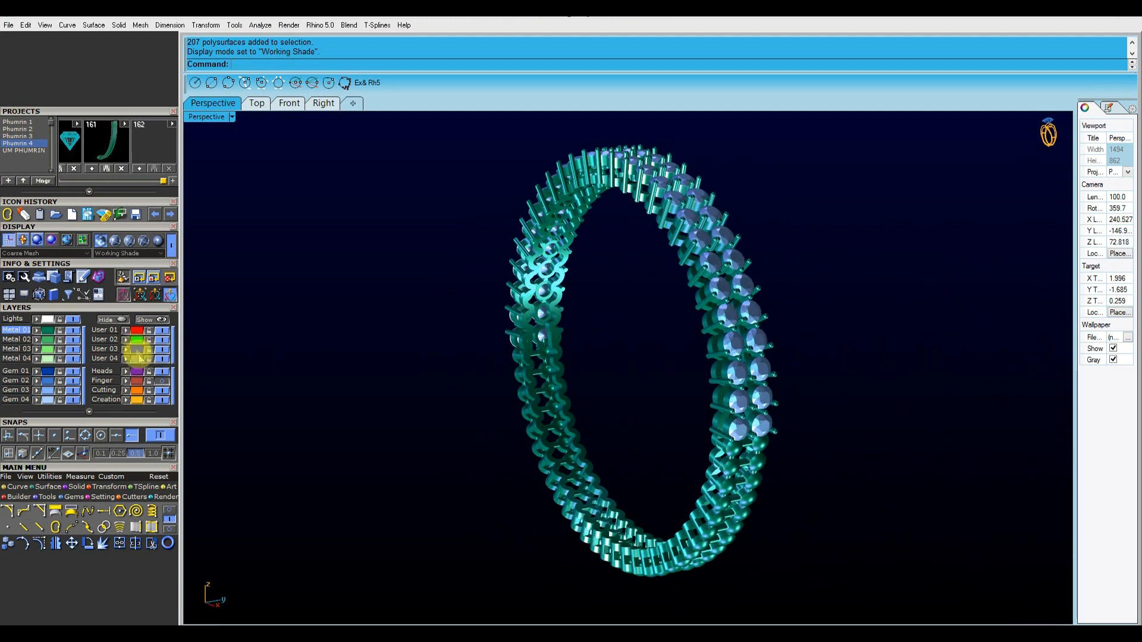
key("ctrl+s")
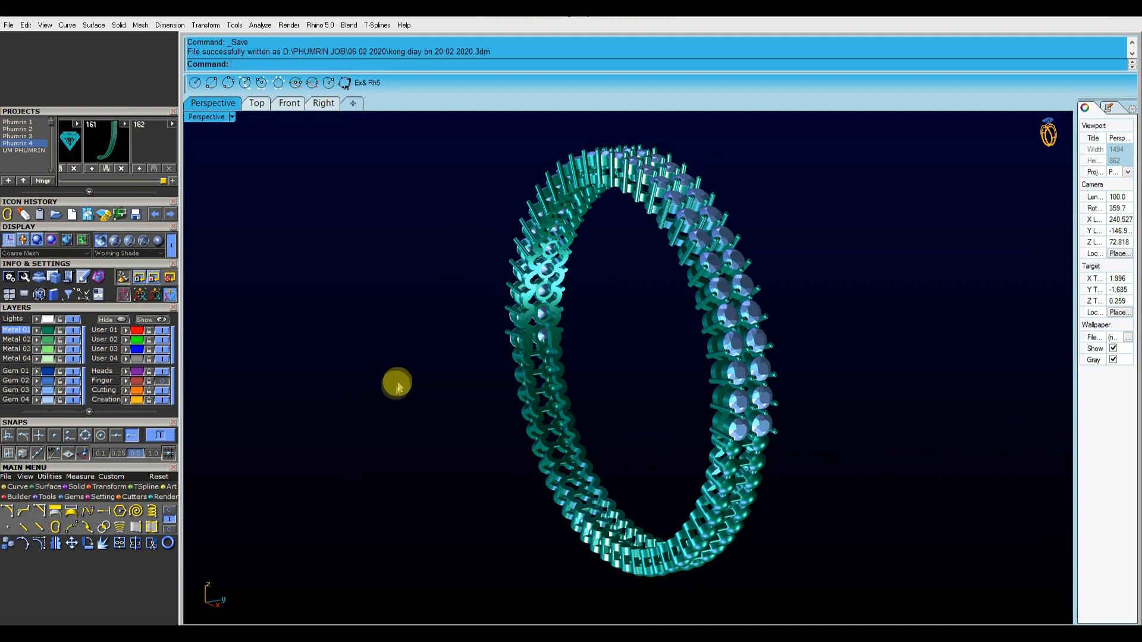
- Inspect the finished ring from other angles and open the perspective view's display mode choices
right_click_drag(411, 334, 634, 371)
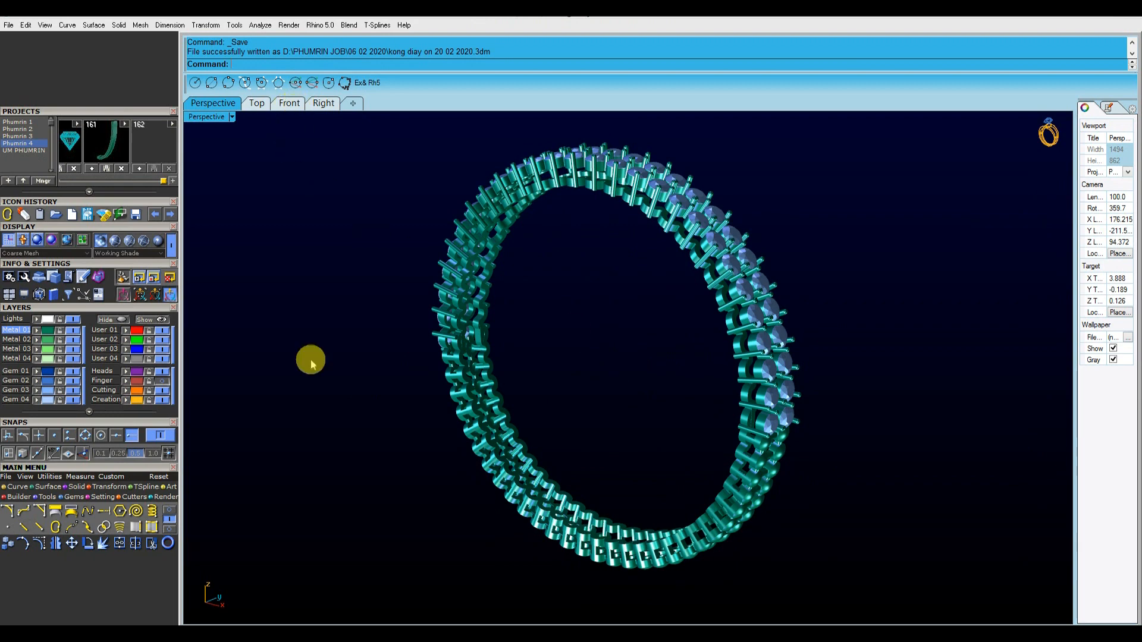
right_click_drag(571, 387, 604, 403)
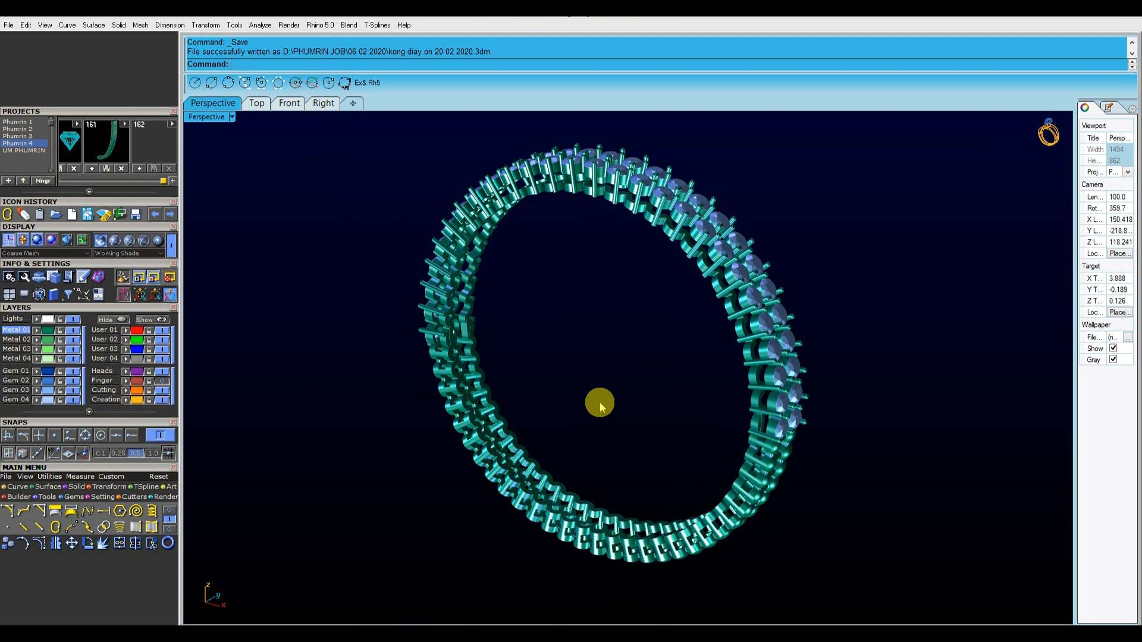
left_click(205, 117)
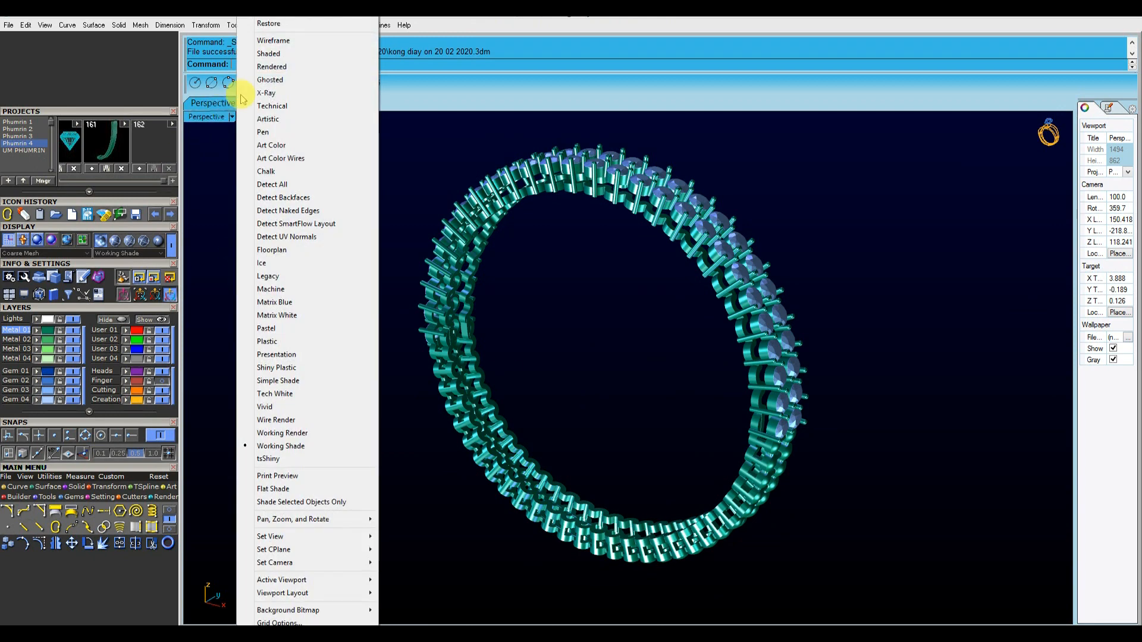